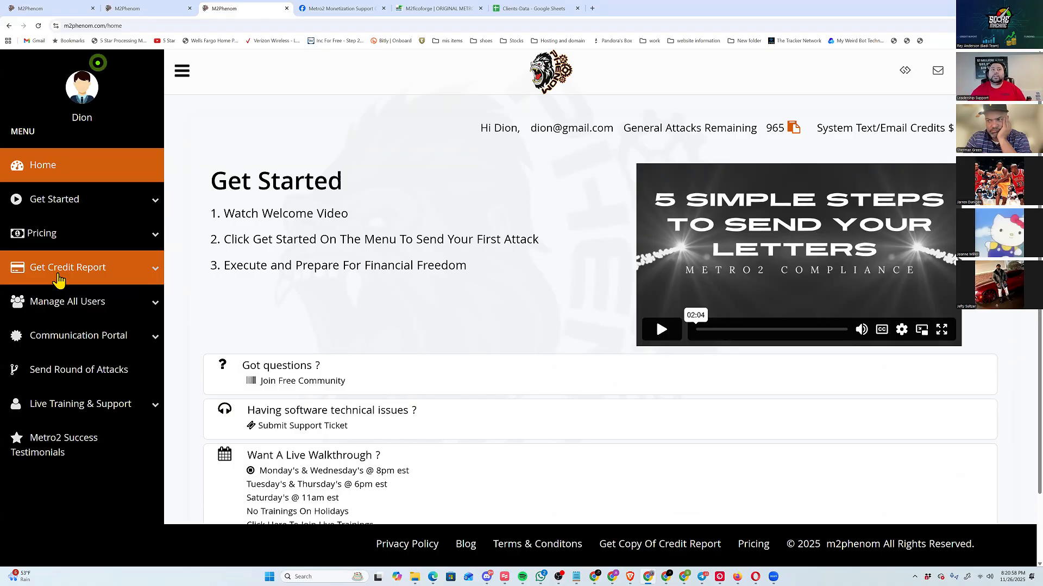
Open the MyFreeScoreNow enrollment page from the credit report options, and return to the M2Phenom home page.
left_click(58, 279)
left_click(101, 303)
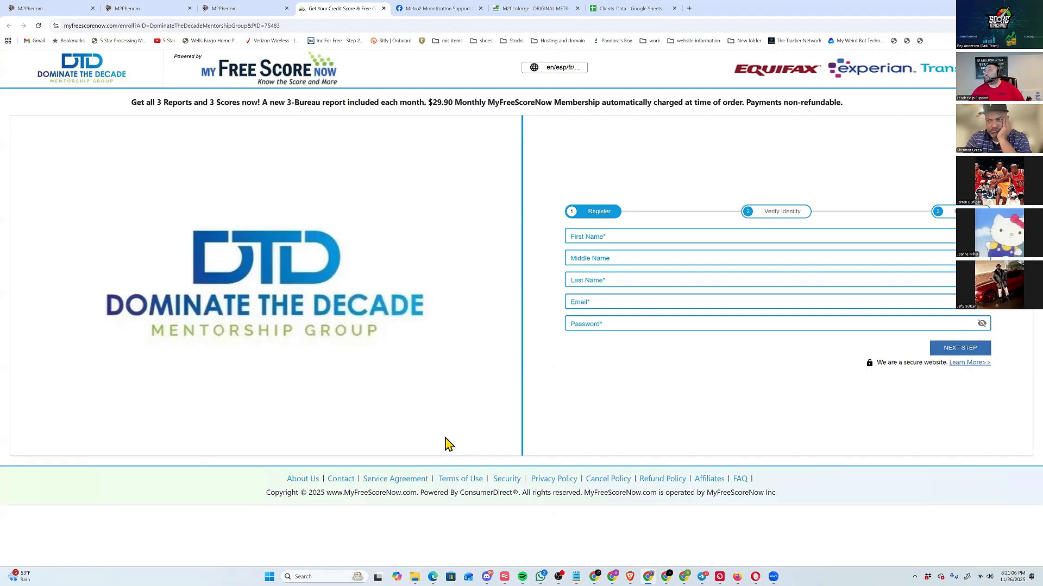
left_click(245, 11)
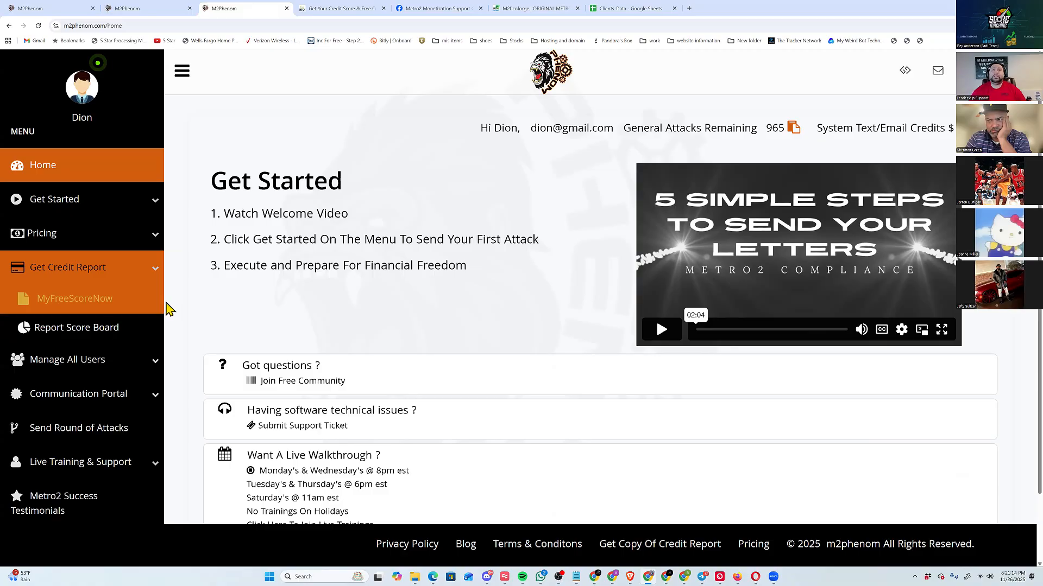
View the sample client's bureau scores and account figures on the Report Score Board, using the MFSN Default Report 12/05/2025.
left_click(107, 334)
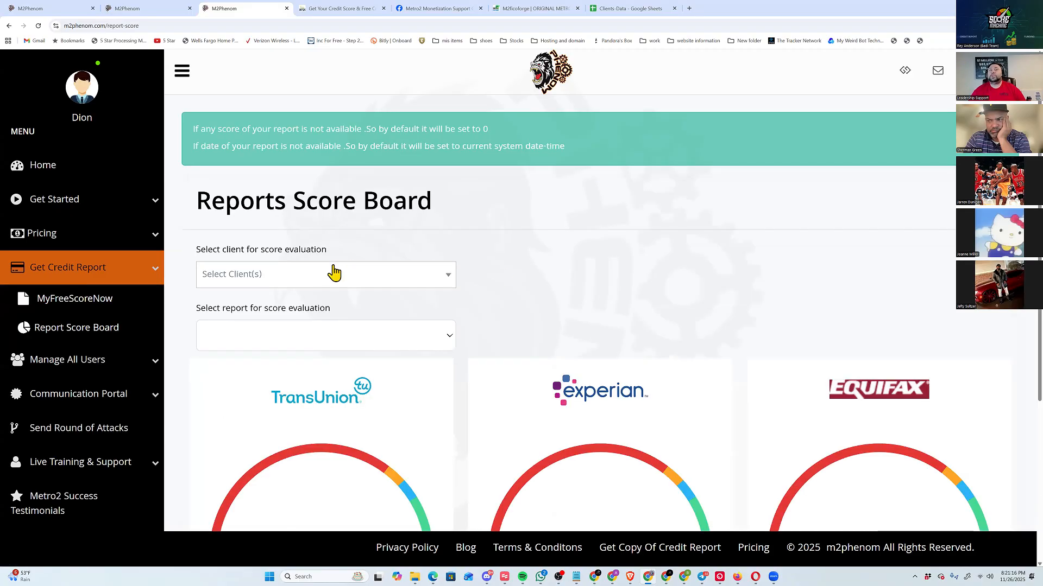
left_click(333, 273)
left_click(283, 345)
left_click(249, 337)
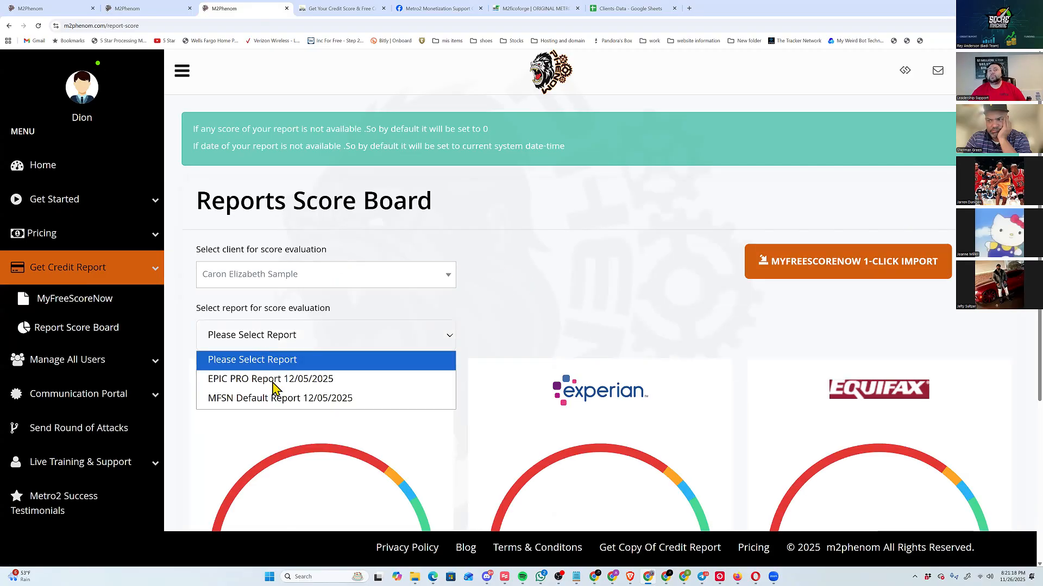
left_click(279, 397)
scroll(549, 396, "down", 5)
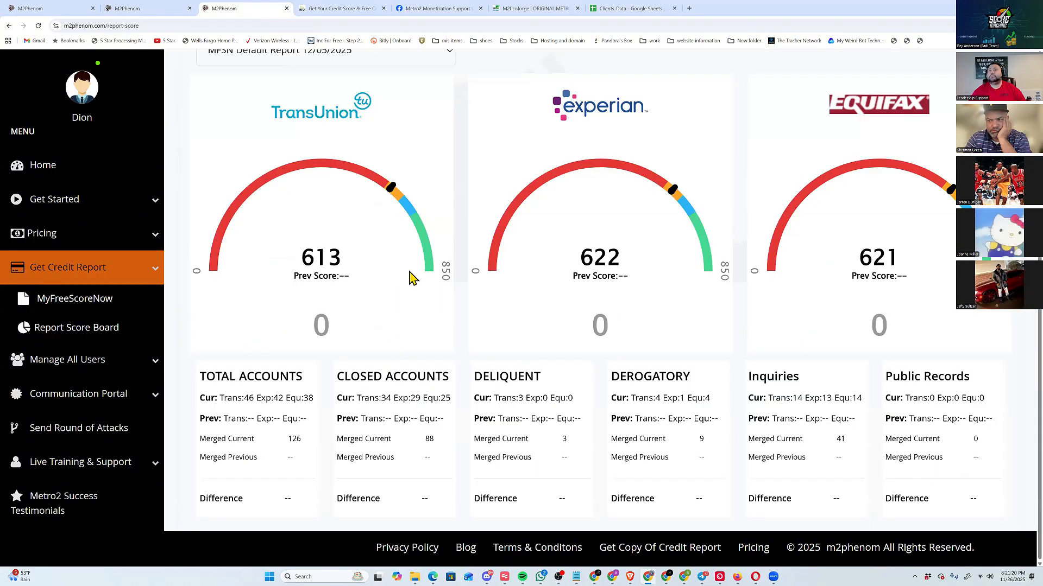
scroll(279, 396, "up", 1)
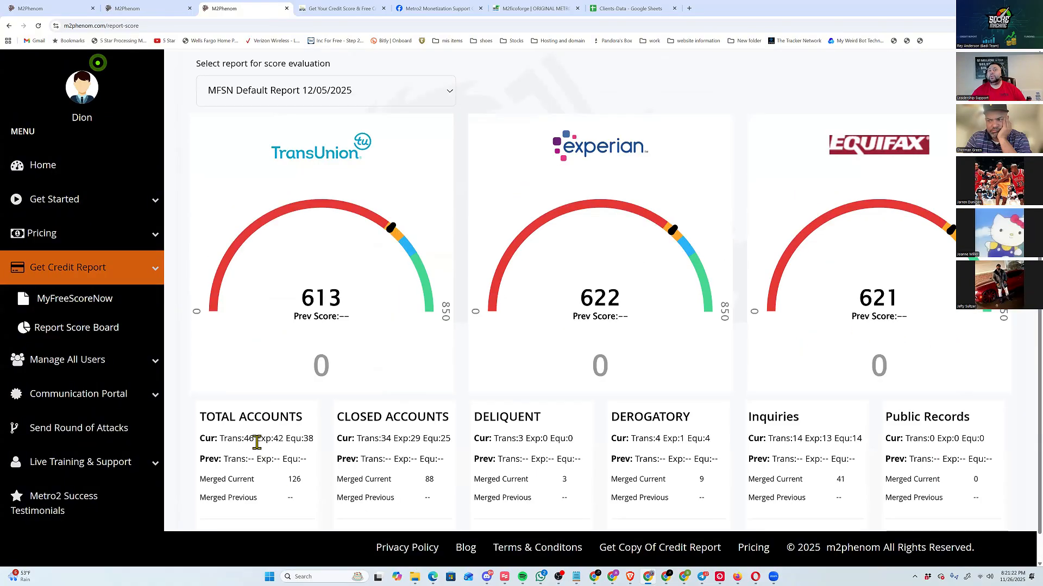
scroll(257, 442, "down", 1)
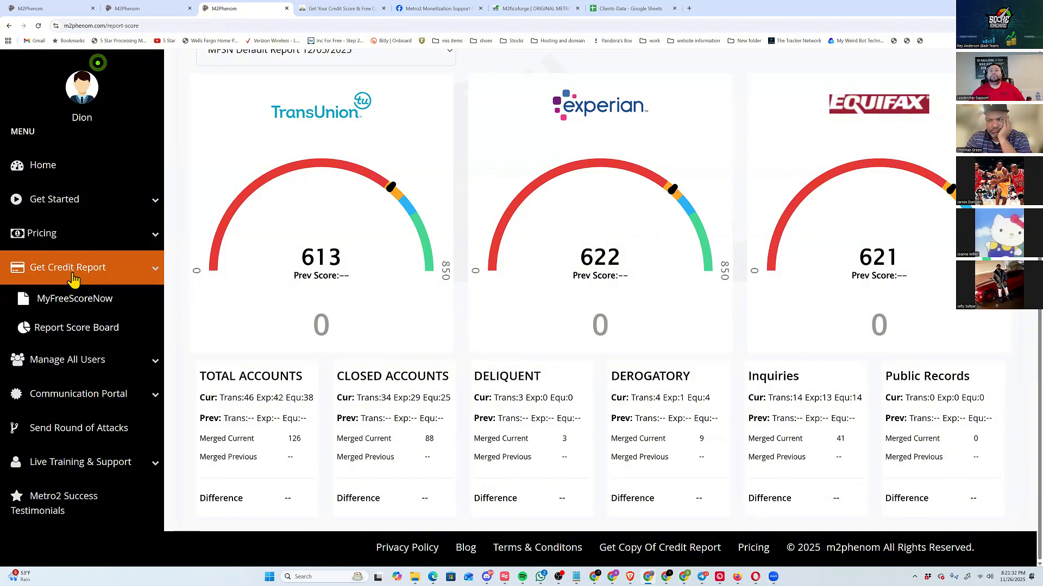
Open the Add New Profile form from the user management section and bring its personal information fields into view.
left_click(106, 277)
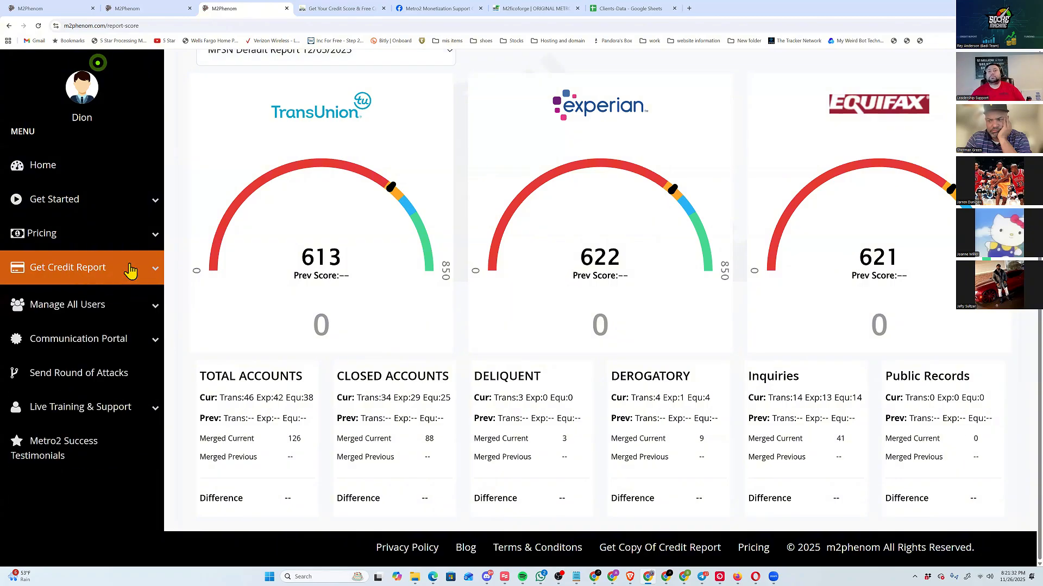
left_click(117, 322)
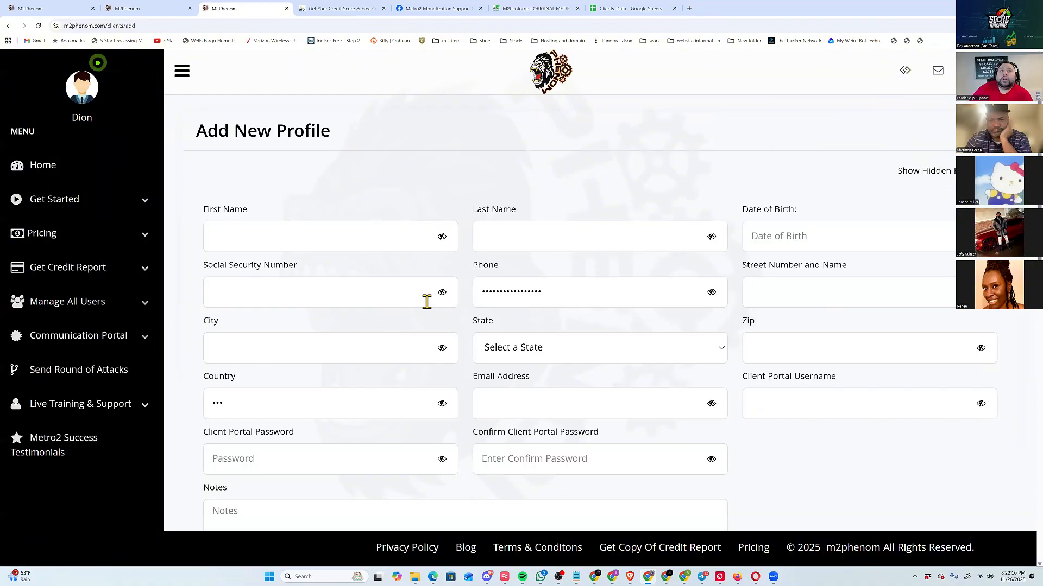
scroll(442, 307, "down", 2)
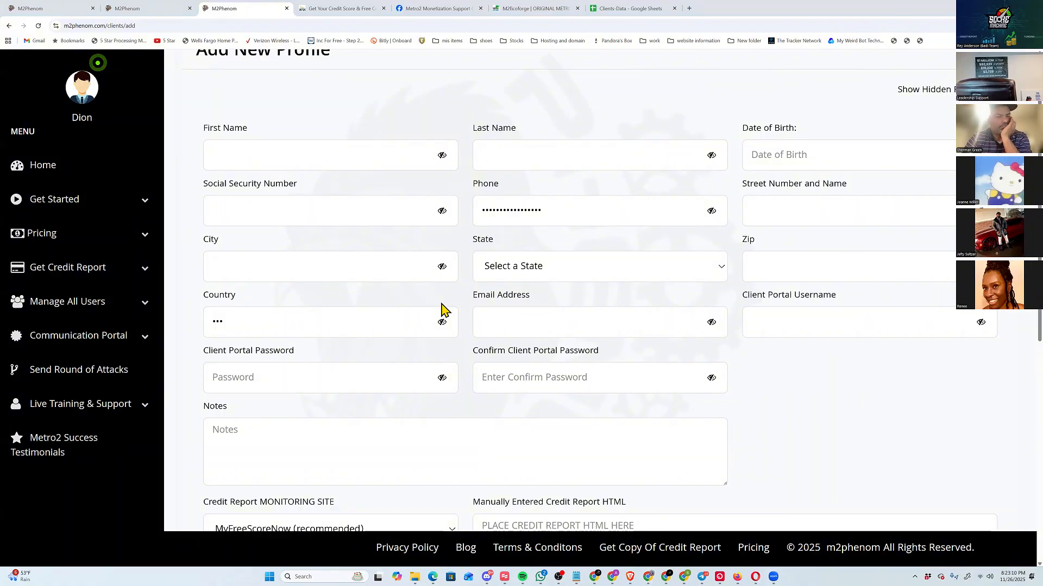
Outline the name and date of birth row in blue and write "DL or ID or Passport" above it.
mouse_move(206, 104)
left_mouse_down()
mouse_move(198, 163)
mouse_move(327, 178)
mouse_move(953, 175)
mouse_move(821, 118)
mouse_move(195, 115)
left_mouse_up()
left_click_drag(459, 87, 458, 109)
mouse_move(457, 87)
left_mouse_down()
mouse_move(459, 109)
mouse_move(707, 101)
left_mouse_up()
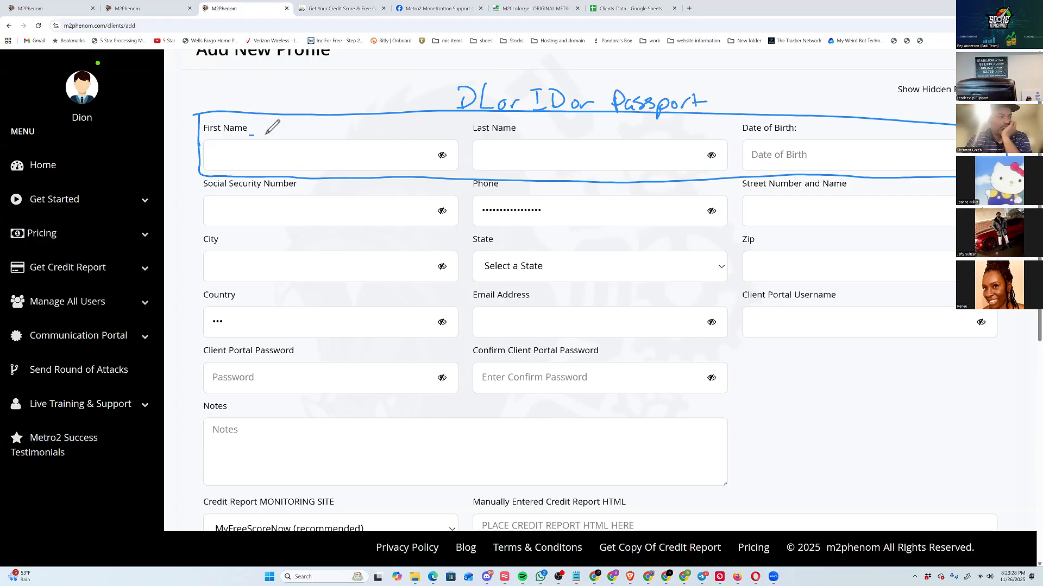
Handwrite "middle Name" beside the First Name label and "suffix" beside the Last Name label.
left_click_drag(249, 136, 266, 133)
left_click_drag(272, 135, 315, 134)
left_click_drag(316, 132, 323, 133)
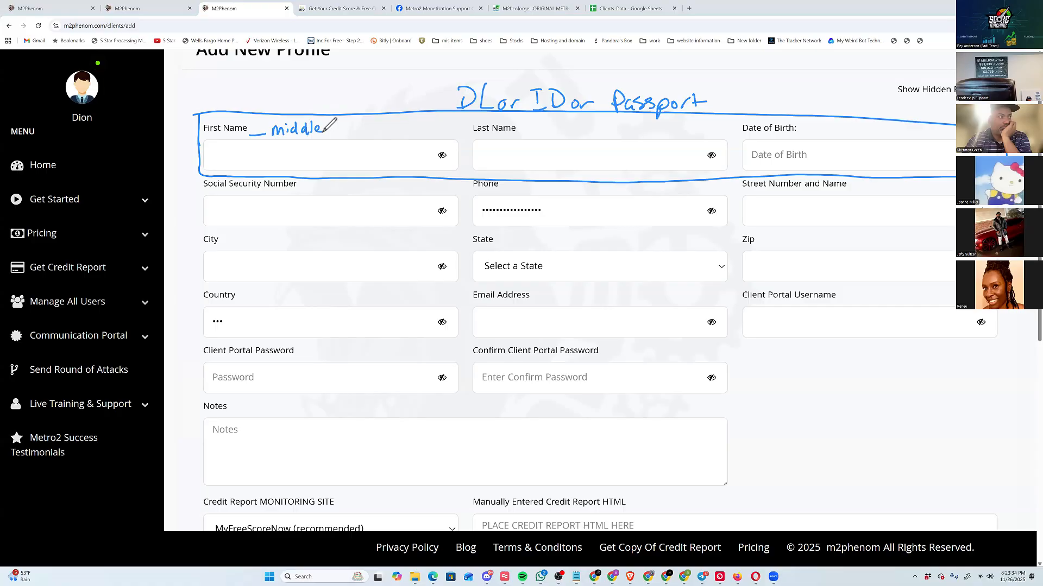
left_click_drag(516, 135, 586, 135)
left_click_drag(603, 128, 595, 135)
left_click_drag(595, 128, 605, 133)
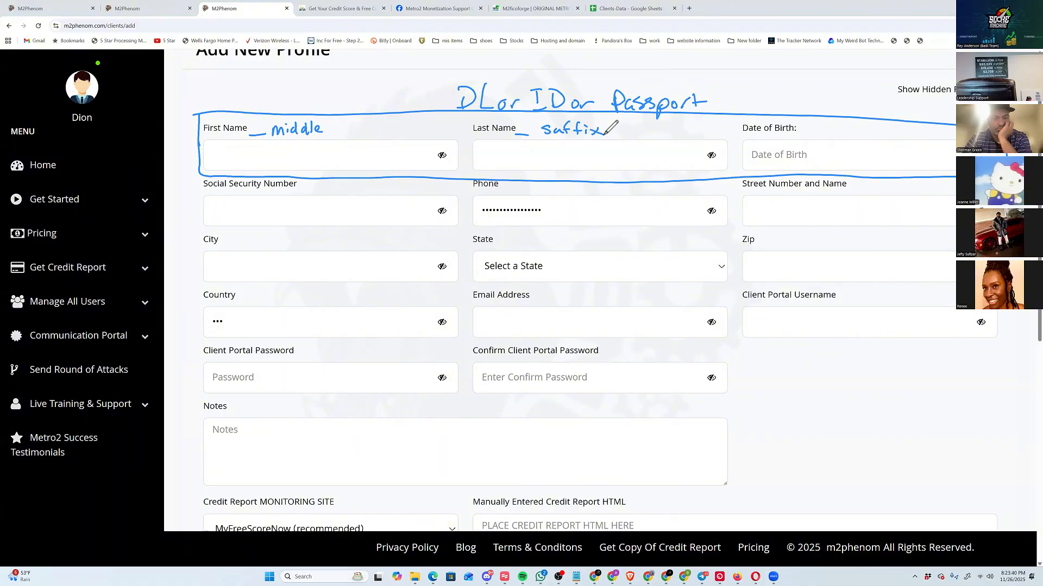
left_click_drag(328, 135, 378, 133)
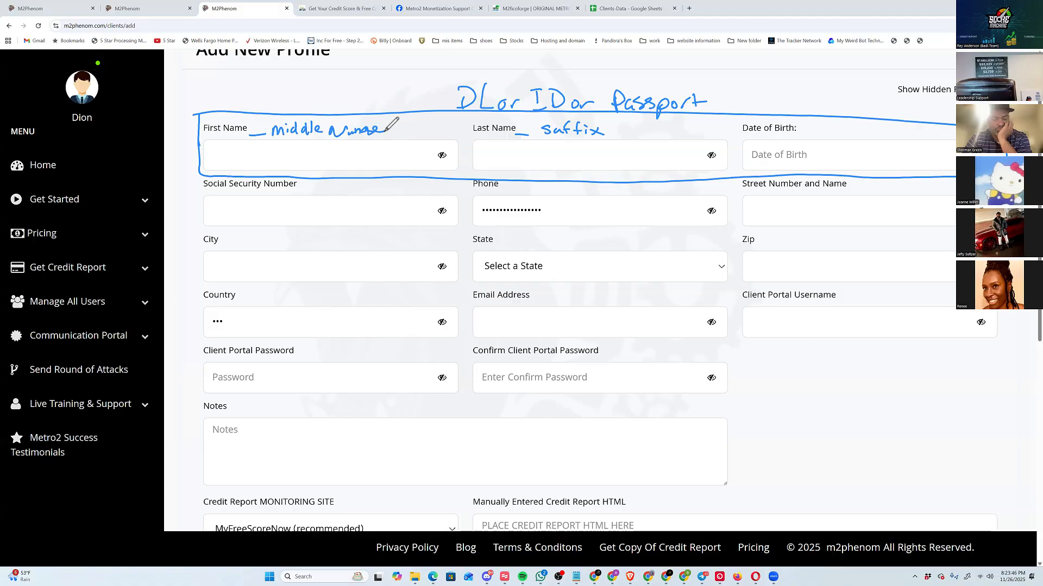
Handwrite a sample first and middle name in the First Name field, and a surname with suffix in the Last Name field.
mouse_move(228, 143)
left_mouse_down()
mouse_move(228, 162)
mouse_move(215, 163)
mouse_move(233, 164)
left_mouse_up()
mouse_move(243, 135)
left_mouse_down()
mouse_move(255, 164)
mouse_move(283, 165)
left_mouse_up()
left_click_drag(304, 142, 296, 164)
mouse_move(326, 152)
left_mouse_down()
mouse_move(322, 163)
mouse_move(349, 162)
left_mouse_up()
mouse_move(503, 145)
left_mouse_down()
mouse_move(483, 153)
mouse_move(485, 168)
mouse_move(546, 166)
left_mouse_up()
mouse_move(553, 146)
left_mouse_down()
mouse_move(552, 166)
mouse_move(559, 153)
left_mouse_up()
mouse_move(559, 144)
left_mouse_down()
mouse_move(568, 166)
mouse_move(606, 168)
left_mouse_up()
left_click_drag(607, 147, 622, 167)
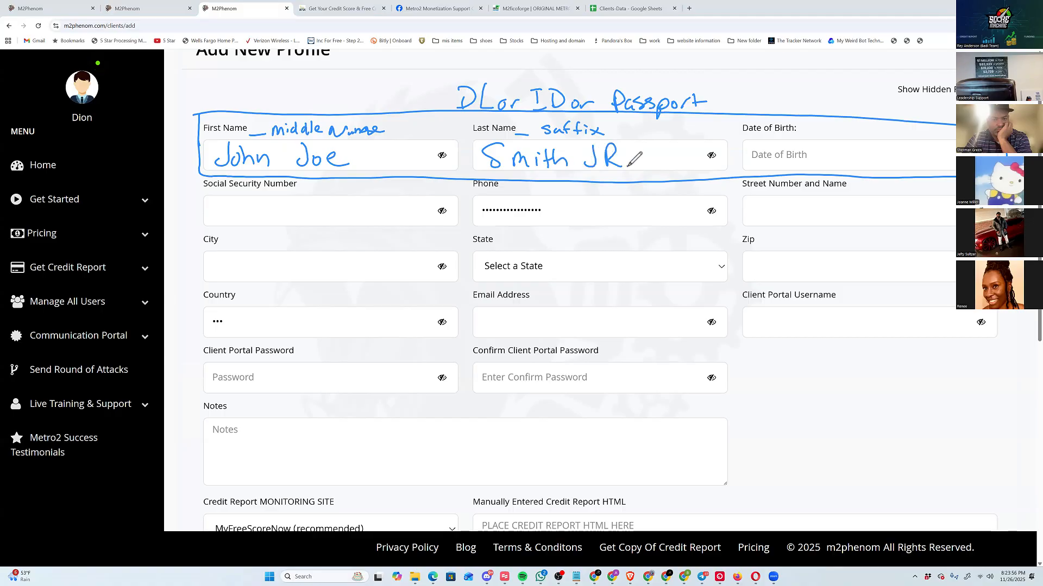
left_click(628, 166)
Handwrite a sample date of birth in month/day/year format over the Date of Birth field.
left_click_drag(831, 149, 841, 169)
mouse_move(854, 131)
left_mouse_down()
mouse_move(851, 175)
mouse_move(864, 153)
mouse_move(877, 172)
left_mouse_up()
mouse_move(888, 131)
left_mouse_down()
mouse_move(883, 177)
mouse_move(930, 162)
mouse_move(930, 153)
left_mouse_up()
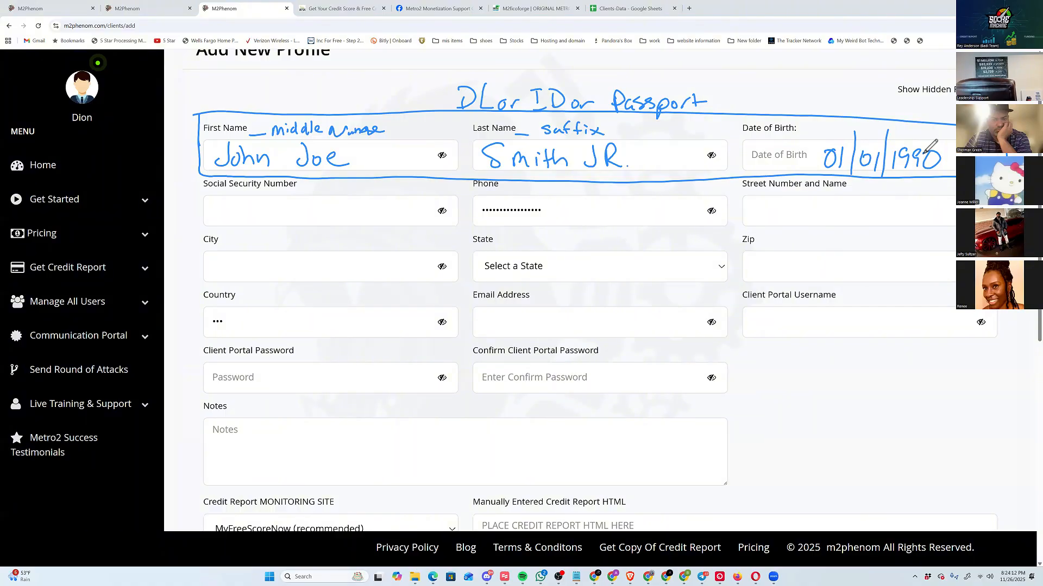
Mark the Social Security Number field in orange with its accepted proof documents, and handwrite a sample number in it.
mouse_move(306, 180)
left_mouse_down()
mouse_move(457, 184)
mouse_move(247, 175)
mouse_move(224, 233)
mouse_move(347, 230)
mouse_move(469, 209)
mouse_move(462, 176)
left_mouse_up()
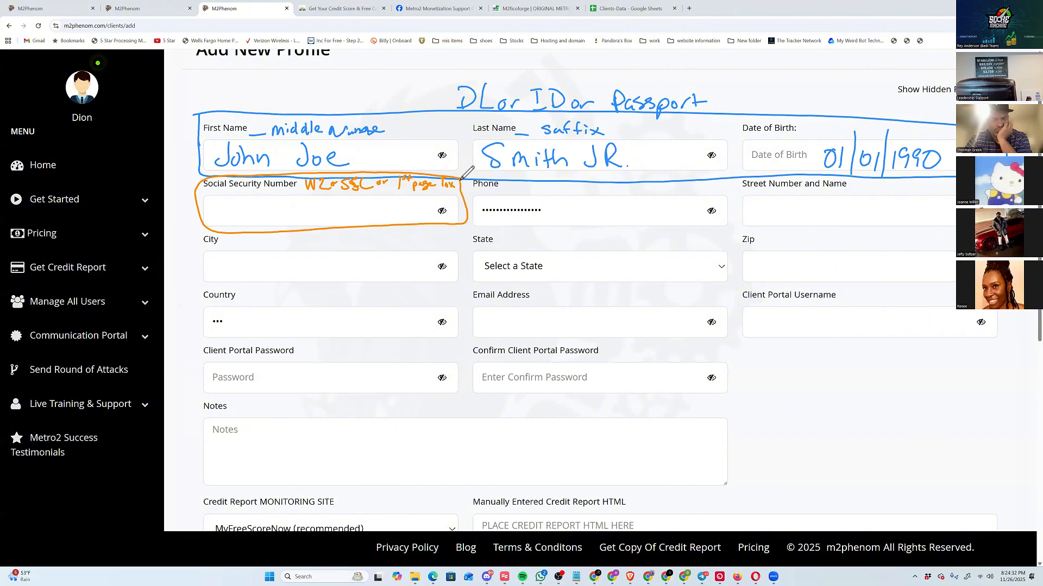
mouse_move(219, 203)
left_mouse_down()
mouse_move(308, 212)
mouse_move(333, 204)
mouse_move(342, 216)
mouse_move(372, 217)
left_mouse_up()
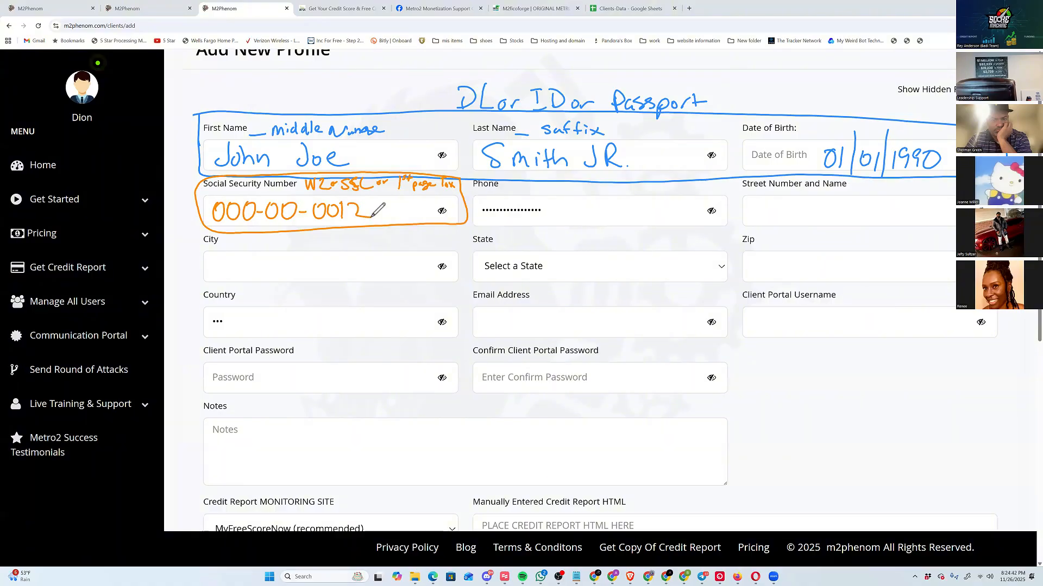
Handwrite a sample phone number in orange over the Phone field.
mouse_move(555, 204)
left_mouse_down()
mouse_move(544, 222)
mouse_move(590, 202)
mouse_move(574, 220)
mouse_move(598, 211)
mouse_move(598, 221)
left_mouse_up()
mouse_move(602, 201)
left_mouse_down()
mouse_move(612, 200)
mouse_move(614, 222)
left_mouse_up()
mouse_move(618, 201)
left_mouse_down()
mouse_move(629, 200)
mouse_move(631, 221)
mouse_move(647, 201)
left_mouse_up()
left_click_drag(640, 211, 649, 222)
mouse_move(655, 202)
left_mouse_down()
mouse_move(662, 216)
mouse_move(675, 202)
left_mouse_up()
mouse_move(671, 204)
left_mouse_down()
mouse_move(667, 221)
mouse_move(676, 221)
left_mouse_up()
left_click_drag(682, 202, 702, 201)
left_click_drag(692, 203, 688, 220)
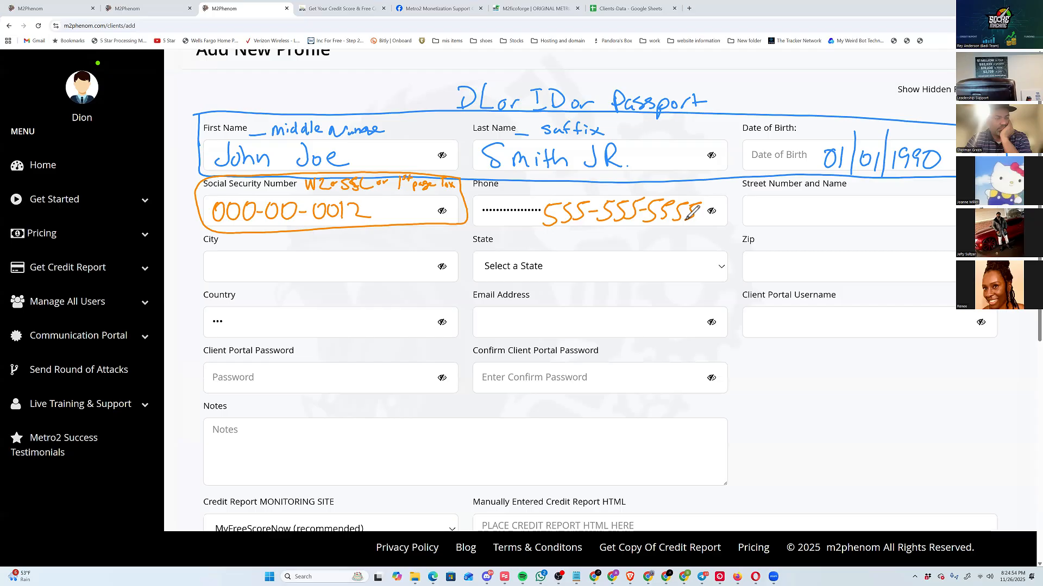
Outline the street, city, state and zip fields in green and label them "1st Bank Statement".
mouse_move(733, 221)
left_mouse_down()
mouse_move(751, 177)
mouse_move(956, 179)
left_mouse_up()
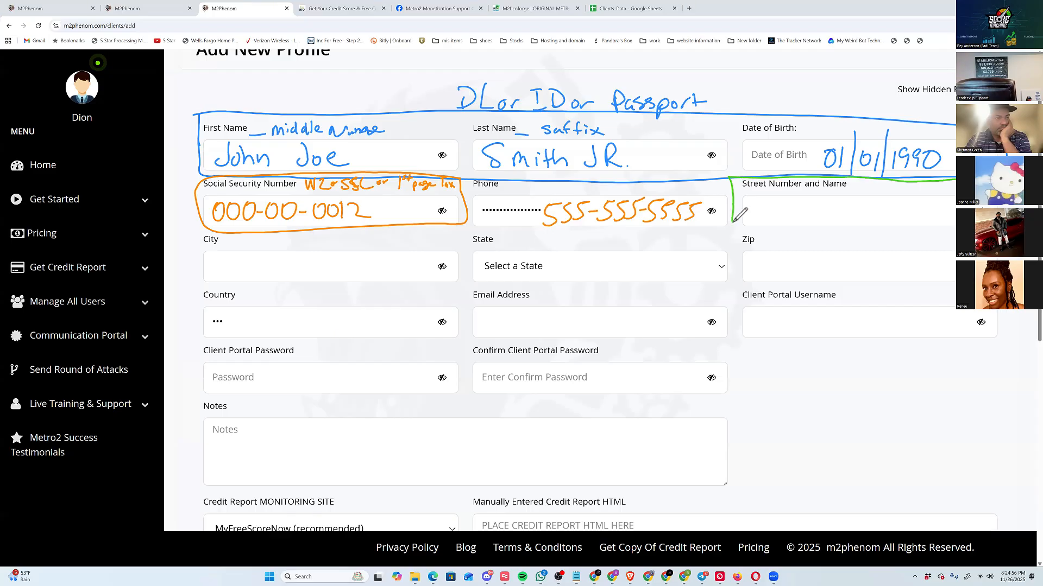
mouse_move(956, 286)
left_mouse_down()
mouse_move(313, 285)
mouse_move(187, 242)
mouse_move(266, 230)
mouse_move(733, 234)
mouse_move(733, 221)
left_mouse_up()
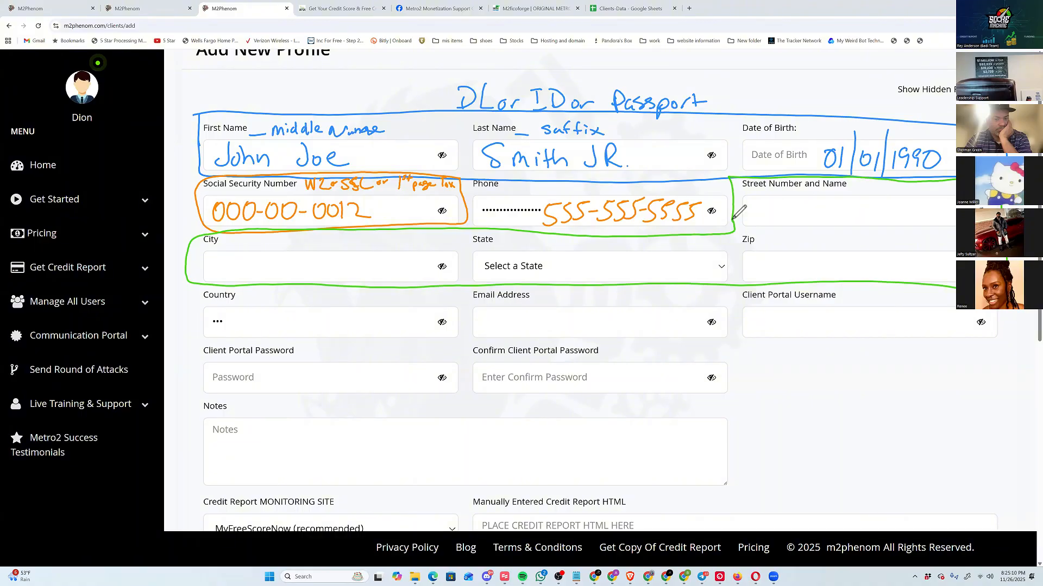
mouse_move(602, 230)
left_mouse_down()
mouse_move(615, 245)
mouse_move(639, 246)
left_mouse_up()
mouse_move(646, 233)
left_mouse_down()
mouse_move(646, 245)
mouse_move(669, 247)
left_mouse_up()
left_click_drag(664, 234, 689, 246)
left_click_drag(684, 235, 724, 245)
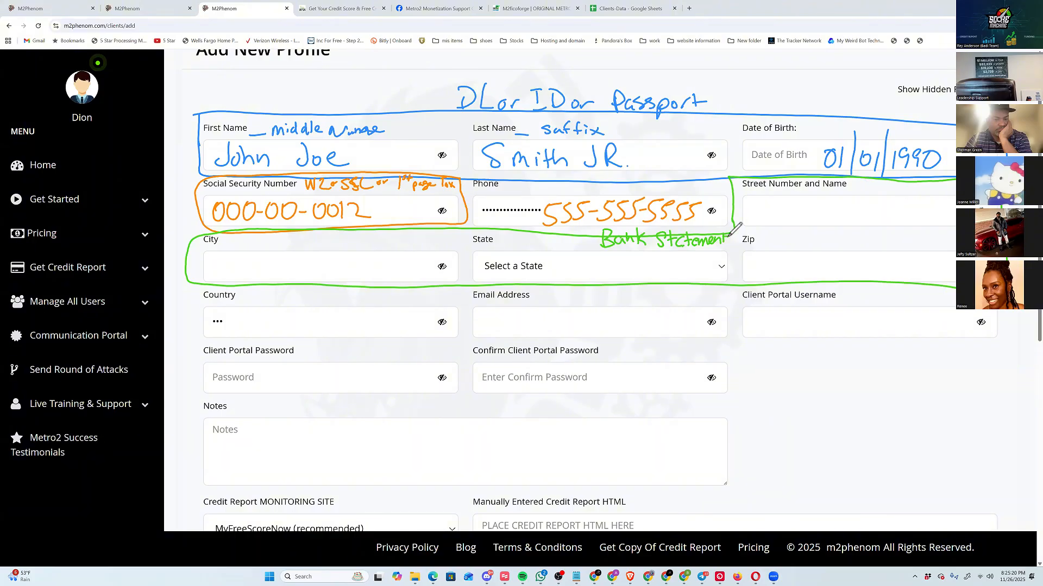
mouse_move(575, 230)
left_mouse_down()
mouse_move(575, 245)
mouse_move(591, 236)
left_mouse_up()
Handwrite a sample street address, state, zip code and two alternative city names in the green address fields.
mouse_move(758, 198)
left_mouse_down()
mouse_move(768, 223)
mouse_move(786, 195)
mouse_move(794, 210)
mouse_move(875, 207)
mouse_move(891, 220)
mouse_move(906, 203)
mouse_move(927, 221)
mouse_move(947, 200)
mouse_move(945, 227)
mouse_move(954, 216)
left_mouse_up()
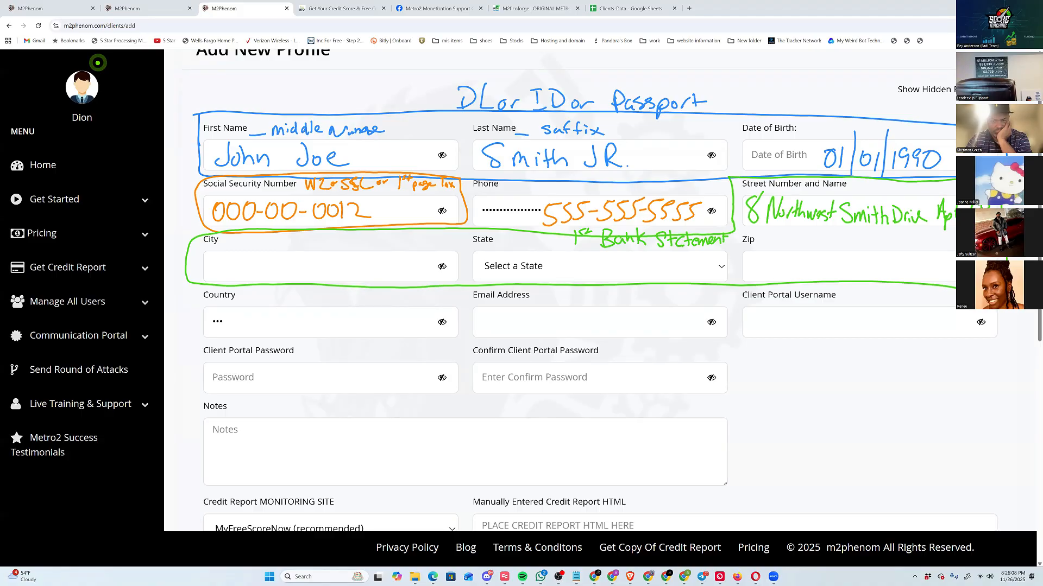
mouse_move(585, 258)
left_mouse_down()
mouse_move(580, 279)
mouse_move(602, 257)
left_mouse_up()
left_click_drag(609, 254, 610, 276)
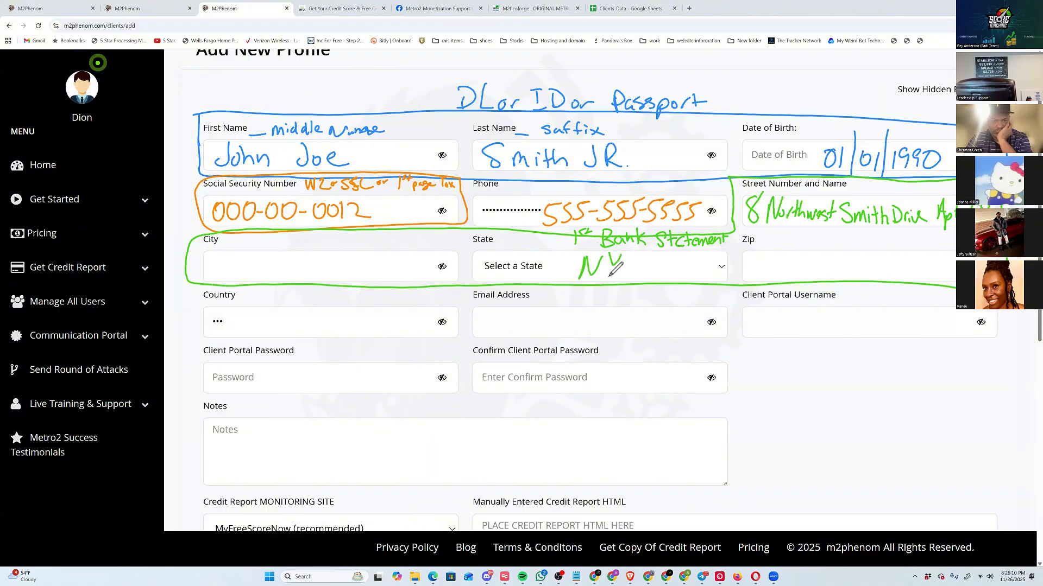
mouse_move(764, 257)
left_mouse_down()
mouse_move(760, 280)
mouse_move(779, 258)
mouse_move(815, 275)
mouse_move(839, 254)
left_mouse_up()
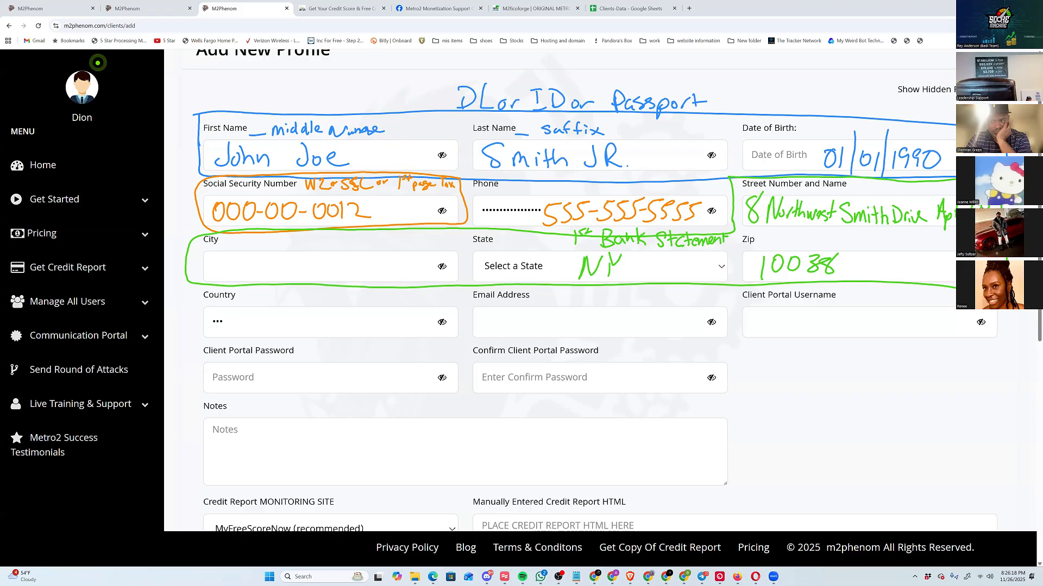
mouse_move(209, 260)
left_mouse_down()
mouse_move(209, 279)
mouse_move(226, 279)
left_mouse_up()
mouse_move(233, 259)
left_mouse_down()
mouse_move(231, 276)
mouse_move(314, 274)
mouse_move(320, 285)
mouse_move(375, 262)
mouse_move(386, 275)
mouse_move(411, 264)
mouse_move(415, 273)
left_mouse_up()
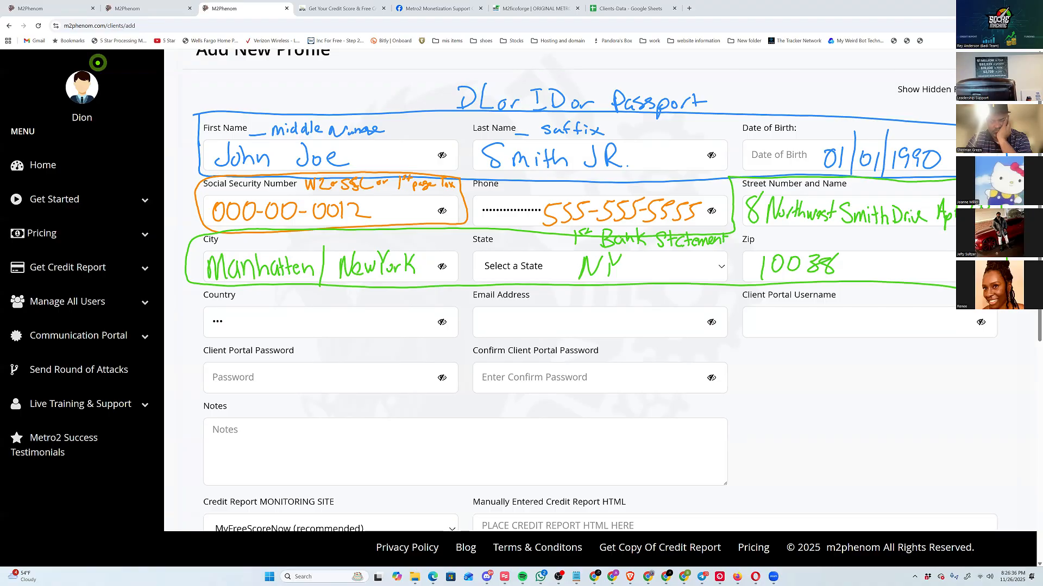
Box the two alternative city names in red and purple, and clear all the annotations from the form.
mouse_move(208, 283)
left_mouse_down()
mouse_move(210, 235)
mouse_move(300, 283)
mouse_move(319, 250)
mouse_move(204, 247)
left_mouse_up()
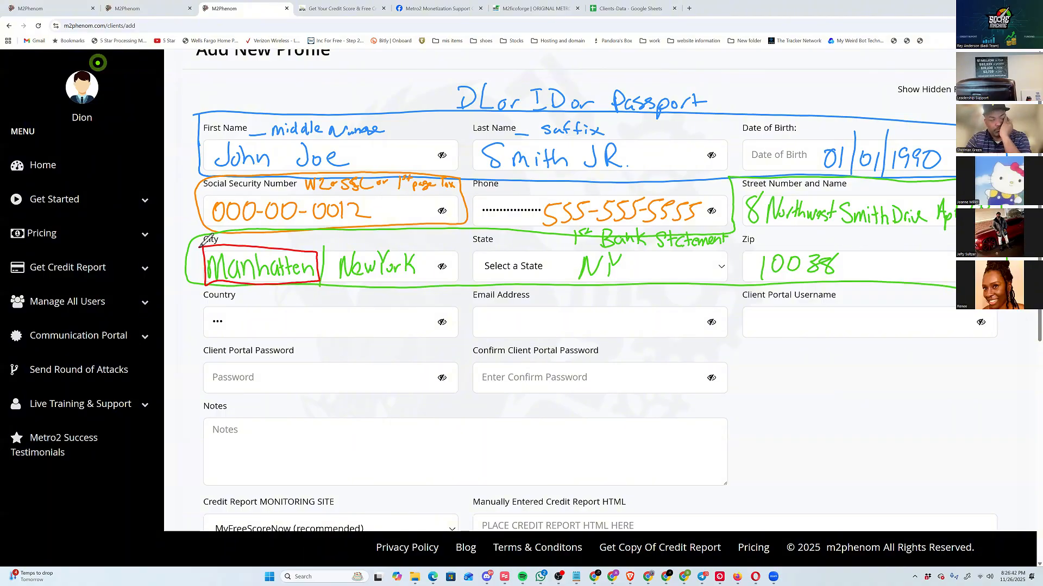
mouse_move(324, 244)
left_mouse_down()
mouse_move(431, 283)
mouse_move(430, 244)
mouse_move(324, 242)
left_mouse_up()
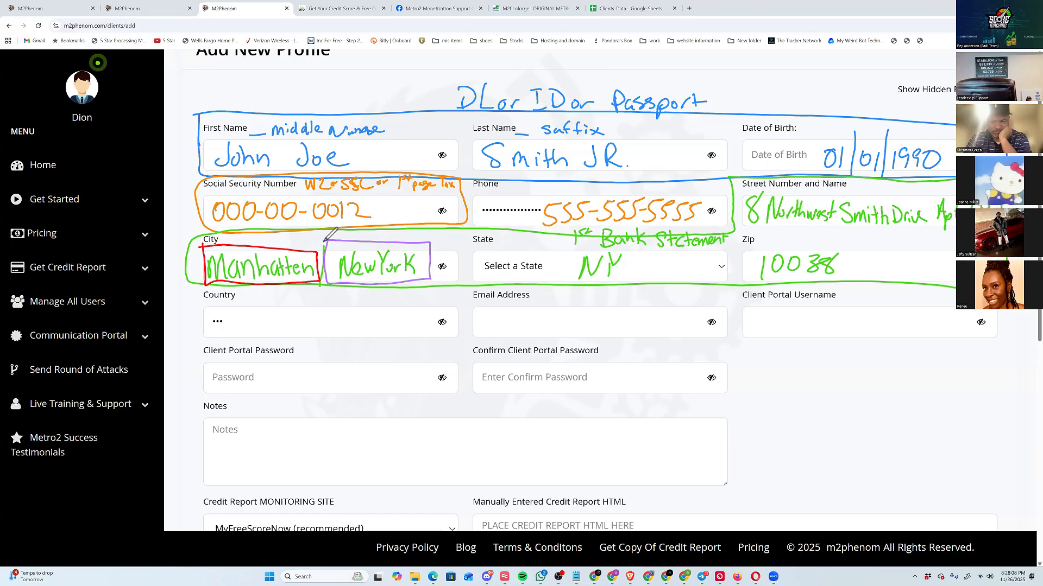
key("Delete")
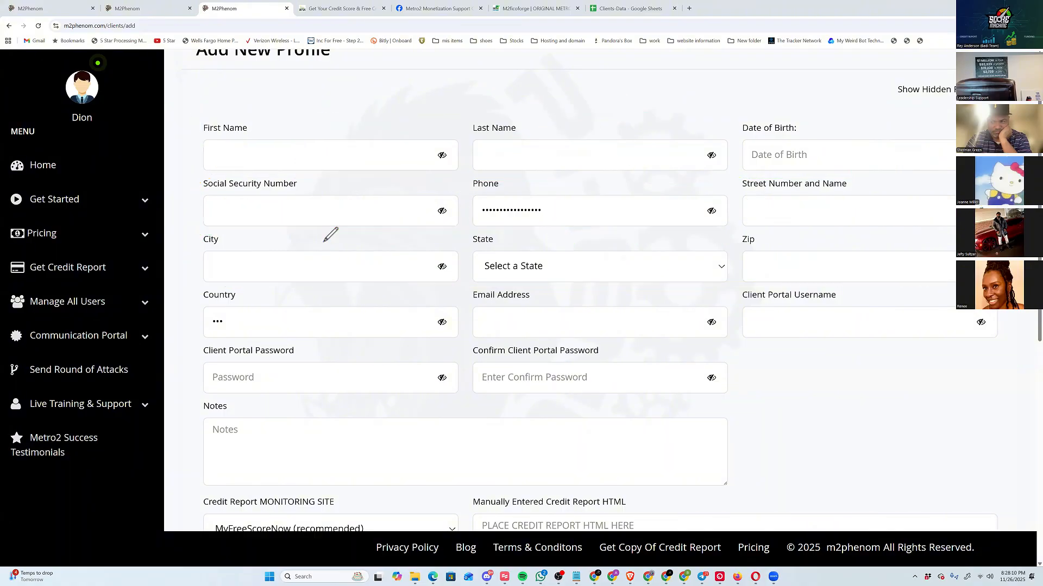
Annotate the 1-Click MFSN Username with "Email" and the password field with "Password", mark the report details option, and clear the markings.
scroll(331, 234, "down", 5)
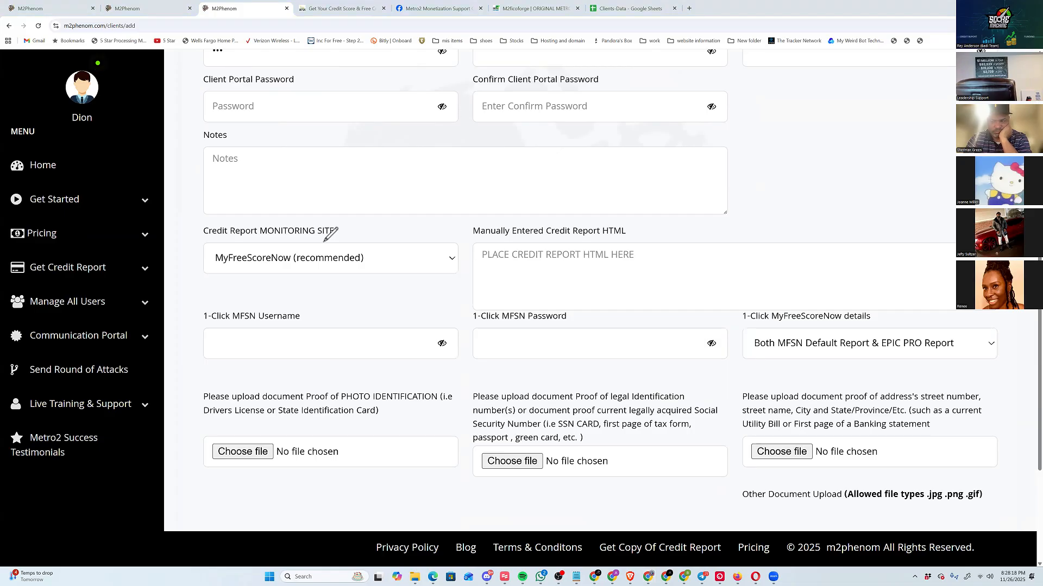
mouse_move(222, 339)
left_mouse_down()
mouse_move(228, 355)
mouse_move(242, 356)
left_mouse_up()
mouse_move(246, 355)
left_mouse_down()
mouse_move(259, 342)
mouse_move(266, 357)
left_mouse_up()
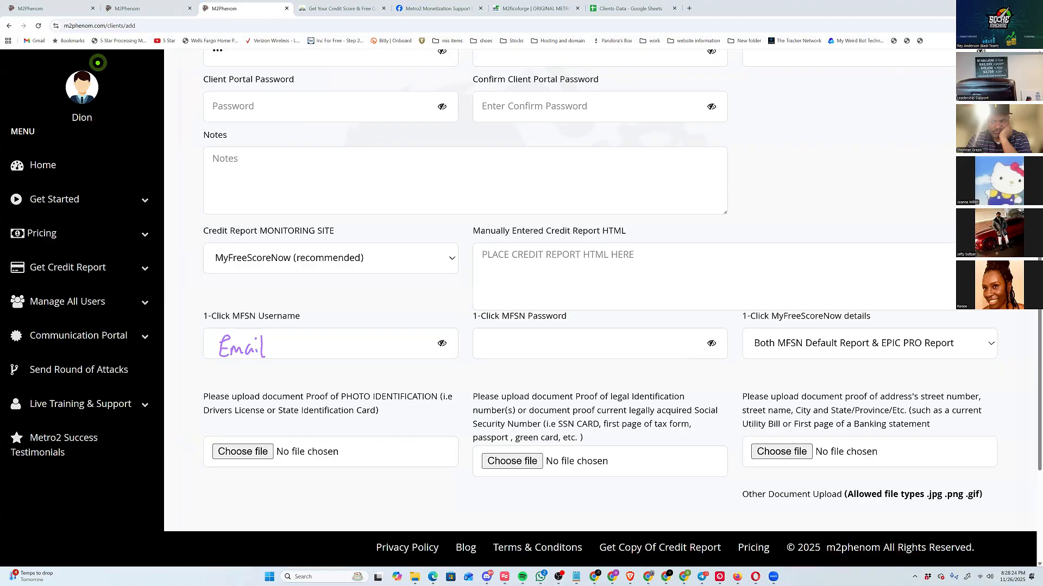
mouse_move(487, 331)
left_mouse_down()
mouse_move(510, 356)
mouse_move(568, 349)
mouse_move(573, 333)
mouse_move(573, 344)
left_mouse_up()
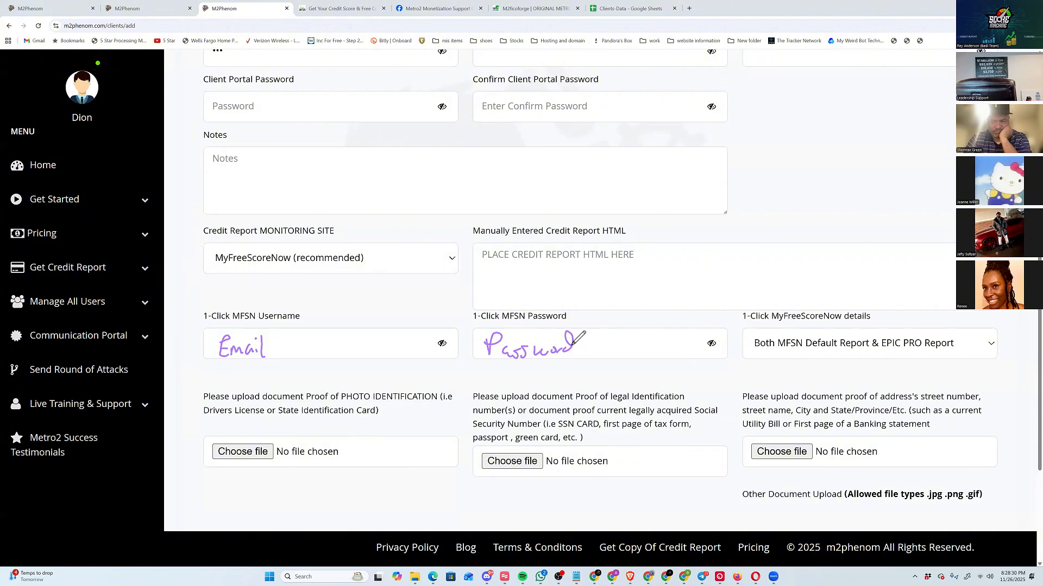
left_click_drag(747, 345, 800, 350)
left_click_drag(881, 350, 901, 348)
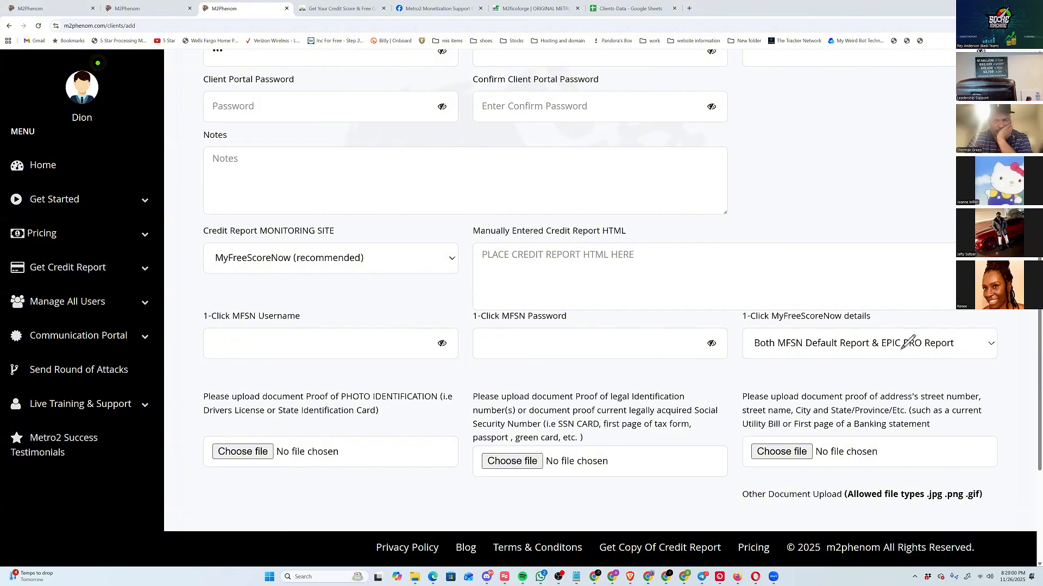
Handwrite "ID or DL or Passport" in purple above the photo identification upload field.
scroll(908, 342, "down", 3)
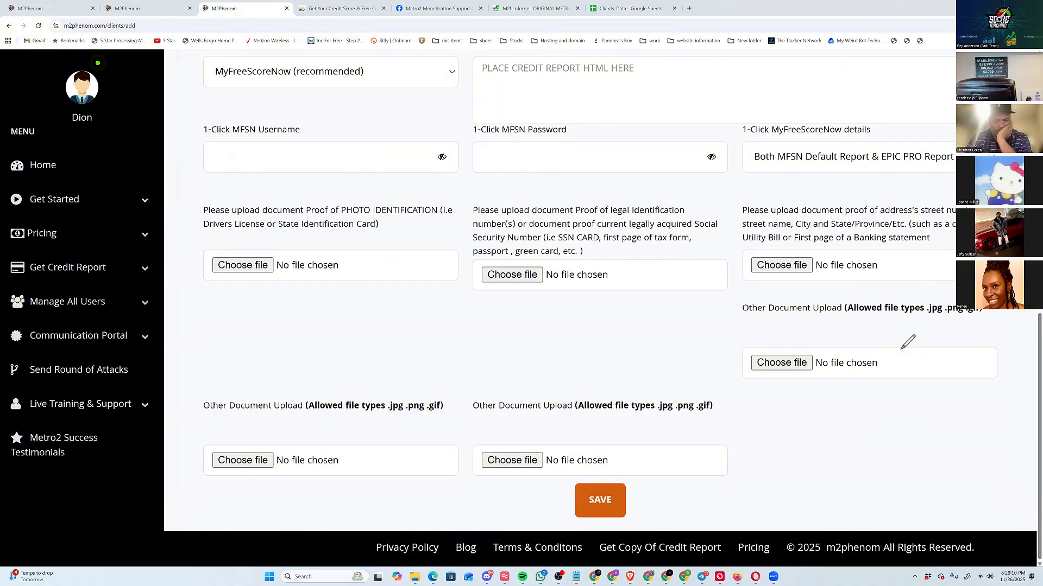
mouse_move(240, 191)
left_mouse_down()
mouse_move(259, 183)
mouse_move(249, 201)
mouse_move(260, 200)
left_mouse_up()
left_click_drag(265, 183, 265, 201)
mouse_move(283, 194)
left_mouse_down()
mouse_move(325, 200)
mouse_move(366, 185)
mouse_move(395, 199)
left_mouse_up()
left_click_drag(408, 188, 411, 202)
left_click_drag(419, 190, 436, 196)
left_click_drag(431, 189, 443, 187)
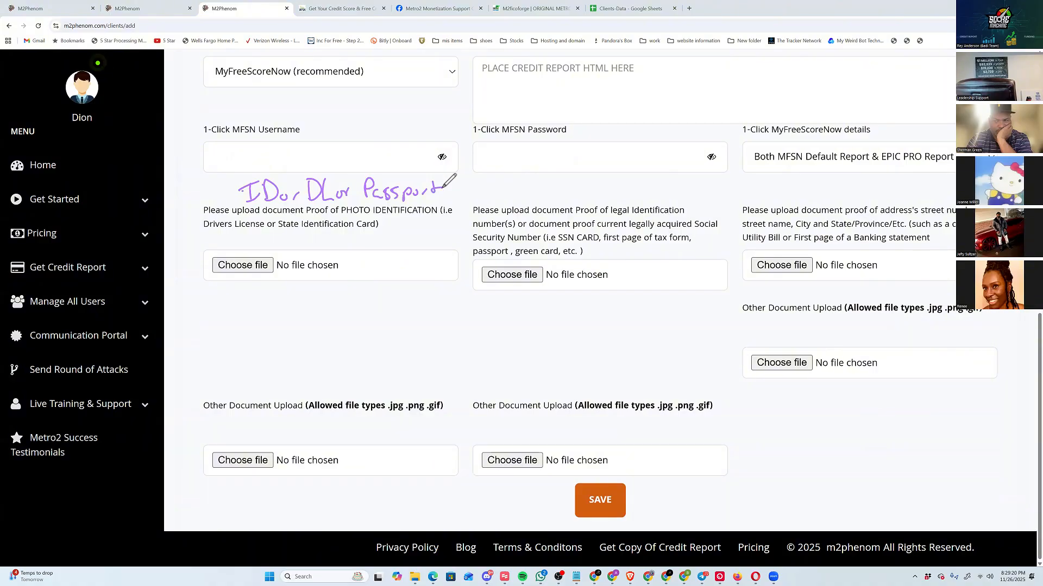
Handwrite "SSC W2 1" in purple above the legal identification upload field and box "first page of tax" in its instructions.
mouse_move(524, 187)
left_mouse_down()
mouse_move(513, 201)
mouse_move(568, 202)
mouse_move(581, 189)
left_mouse_up()
mouse_move(584, 190)
left_mouse_down()
mouse_move(598, 201)
mouse_move(617, 184)
mouse_move(614, 200)
left_mouse_up()
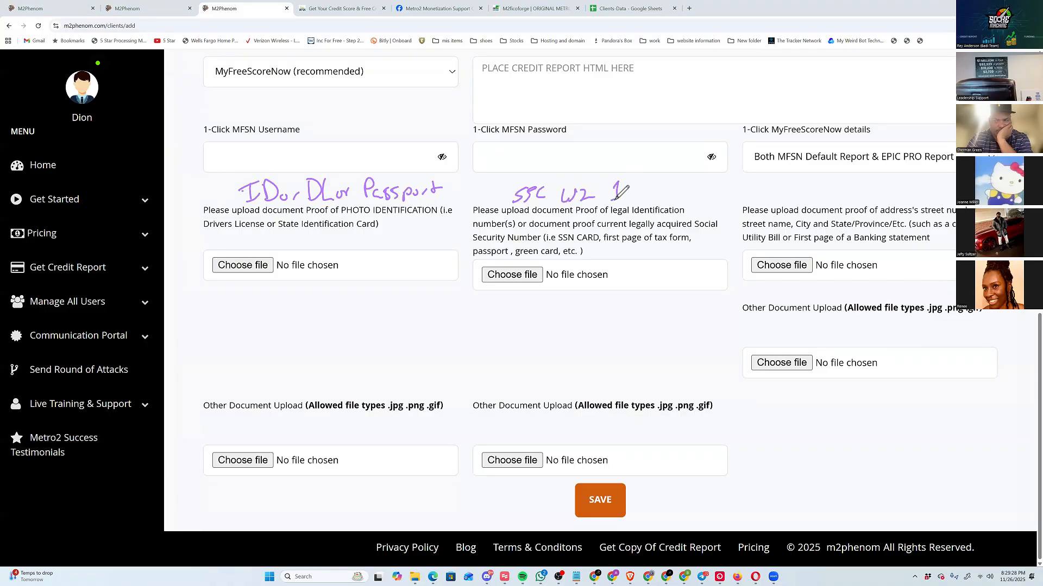
mouse_move(605, 242)
left_mouse_down()
mouse_move(660, 243)
mouse_move(629, 230)
mouse_move(603, 239)
mouse_move(672, 241)
left_mouse_up()
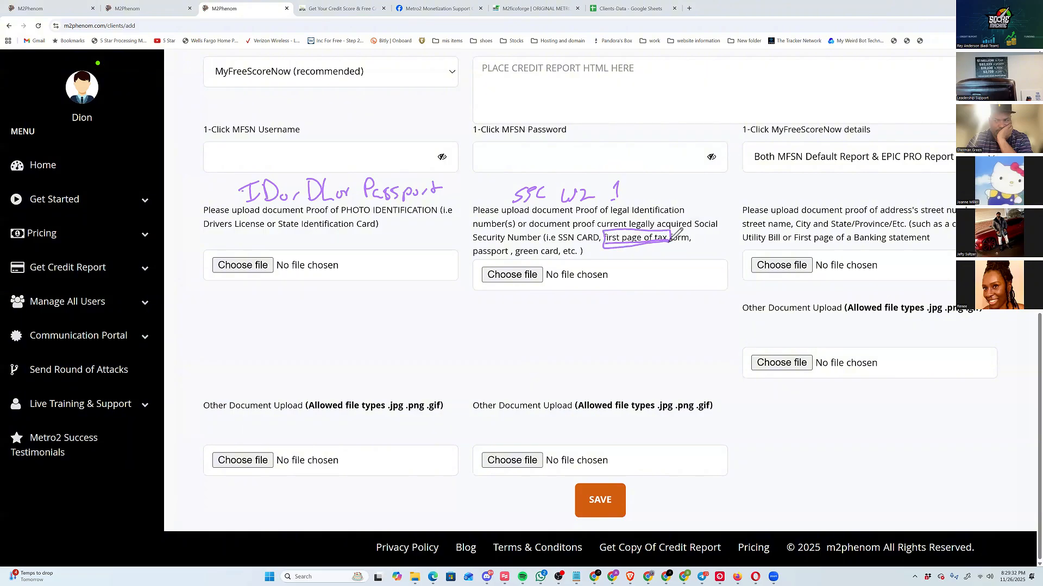
Handwrite a purple note above the proof of address upload field and clear all the markings from the form.
mouse_move(855, 233)
left_mouse_down()
mouse_move(853, 246)
mouse_move(935, 242)
mouse_move(854, 223)
left_mouse_up()
mouse_move(803, 184)
left_mouse_down()
mouse_move(814, 203)
mouse_move(841, 204)
left_mouse_up()
mouse_move(849, 190)
left_mouse_down()
mouse_move(851, 202)
mouse_move(892, 202)
left_mouse_up()
left_click_drag(887, 193, 906, 202)
mouse_move(911, 185)
left_mouse_down()
mouse_move(908, 195)
mouse_move(924, 201)
mouse_move(954, 193)
left_mouse_up()
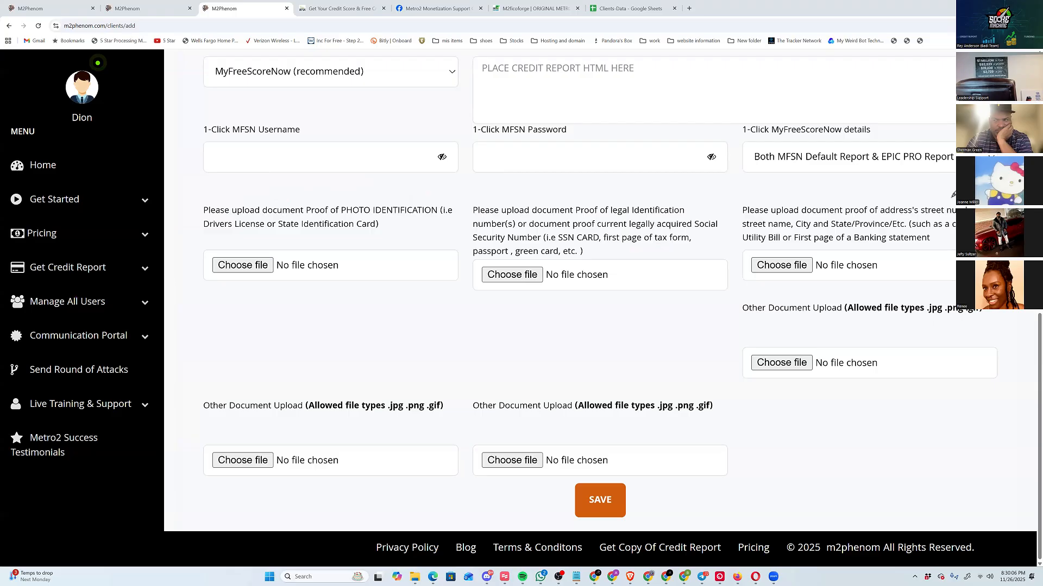
Open the first client's profile from the managed profiles and reveal its hidden fields.
left_click(67, 302)
left_click(72, 333)
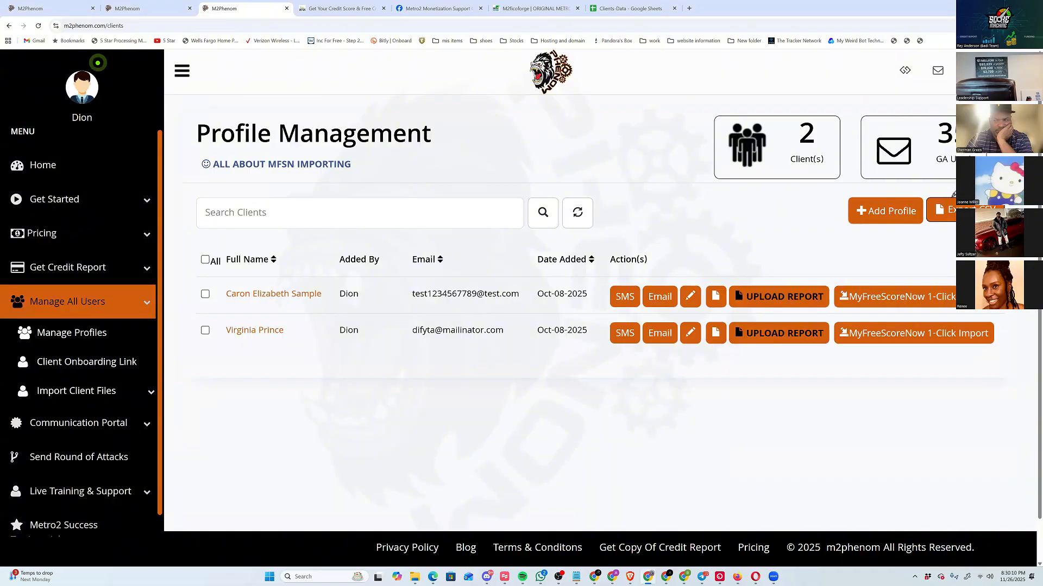
left_click(274, 294)
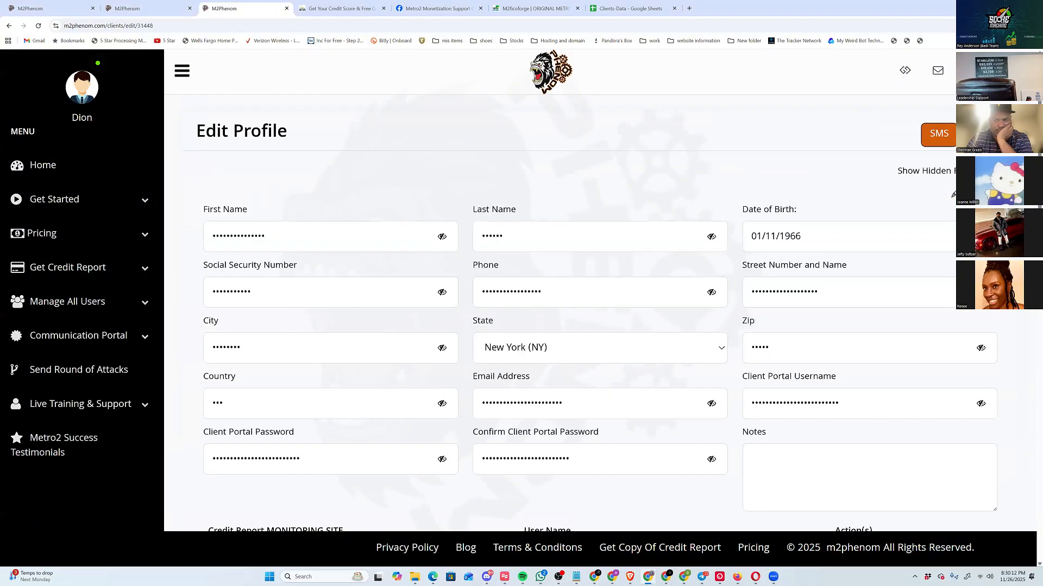
left_click(987, 171)
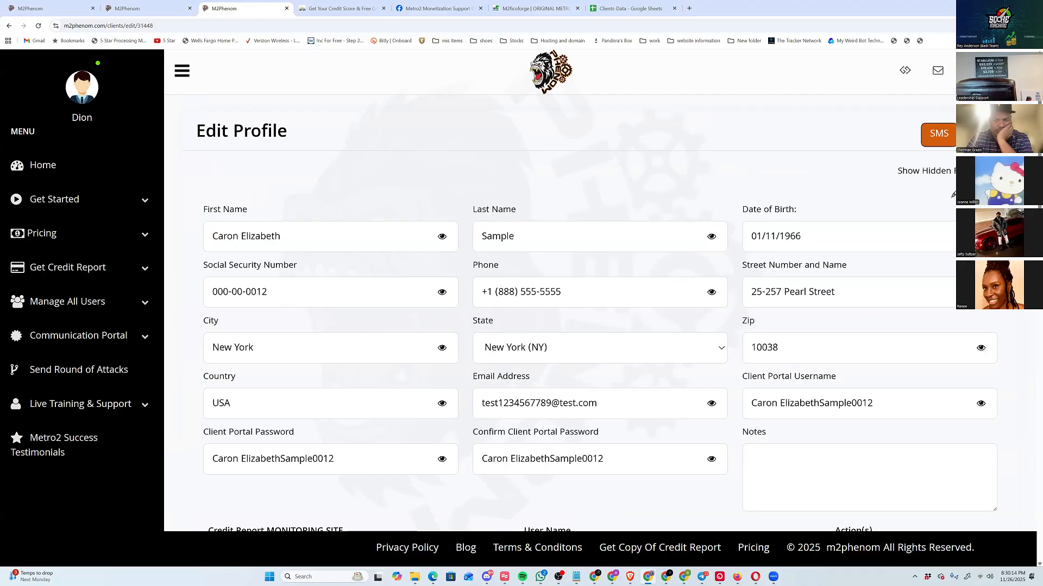
Review the profile's personal details, credit monitoring logins, uploaded proof documents and report section.
scroll(597, 288, "down", 2)
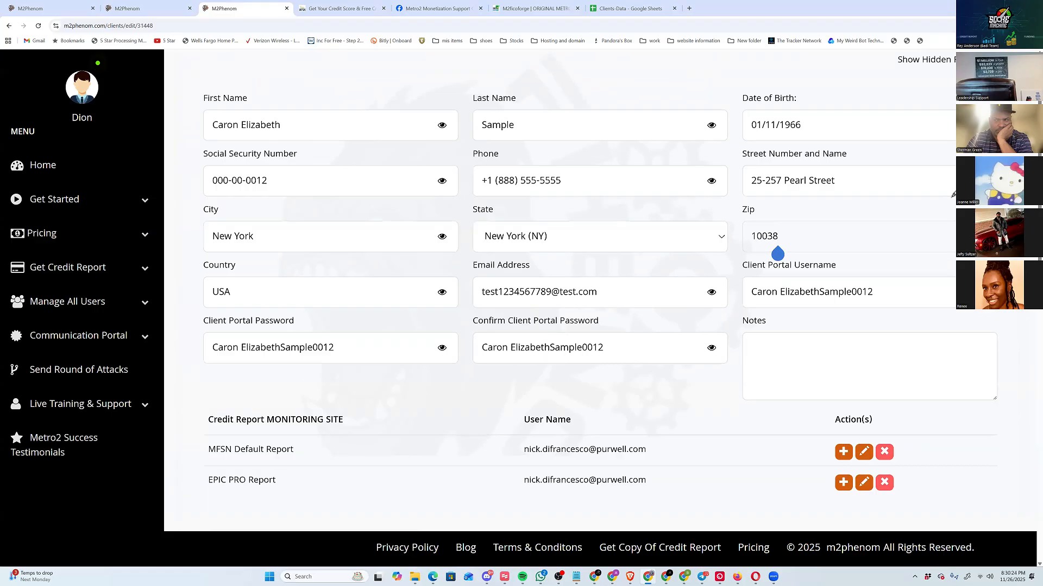
scroll(953, 194, "down", 6)
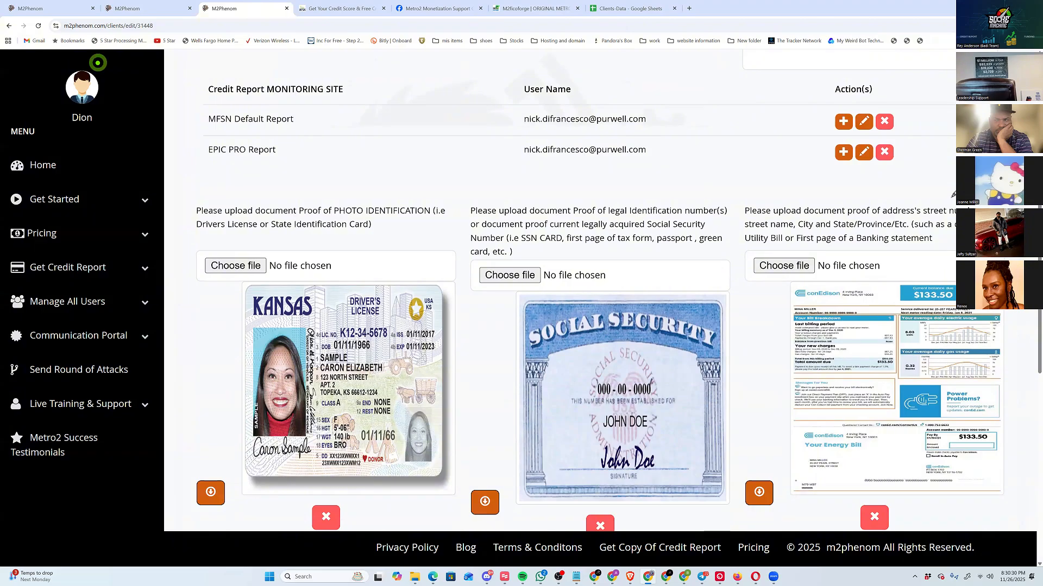
scroll(953, 194, "down", 1)
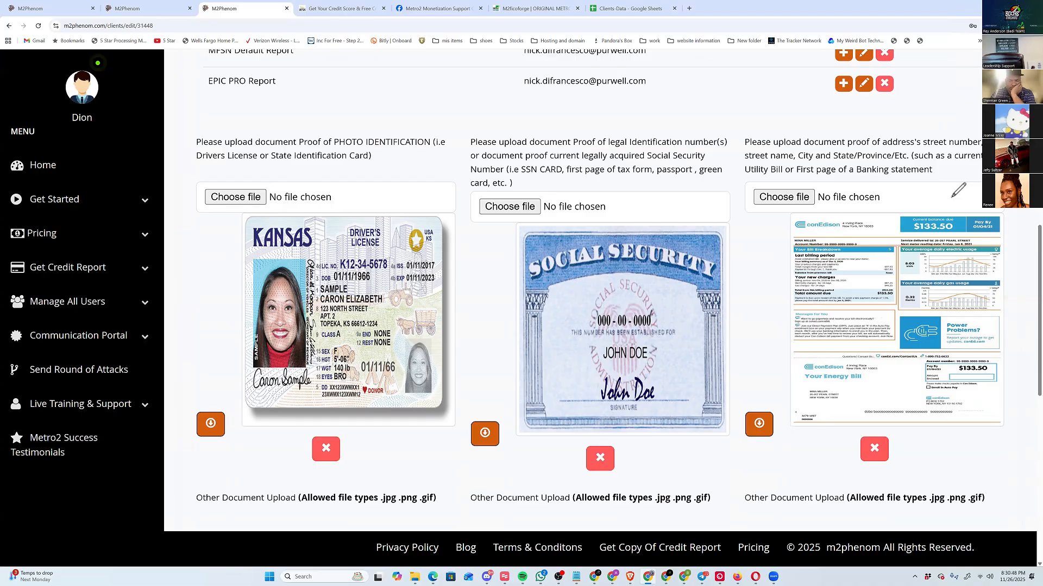
scroll(958, 190, "down", 5)
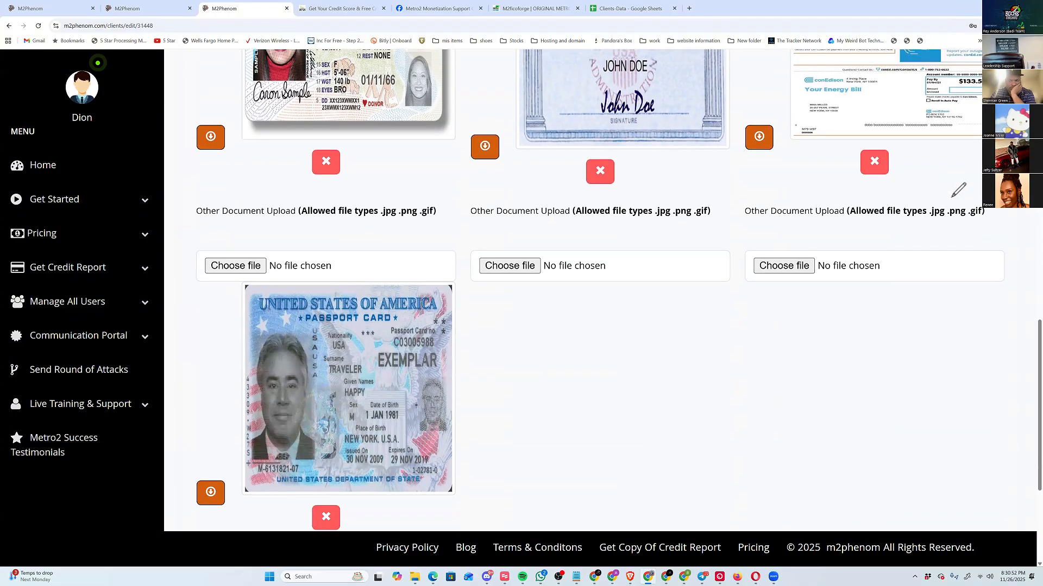
scroll(958, 190, "down", 2)
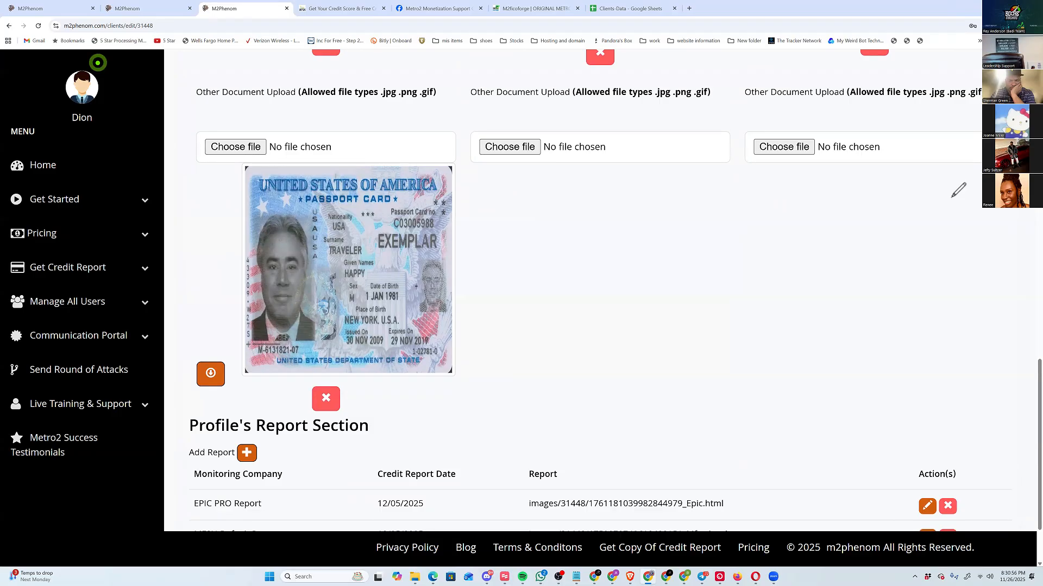
scroll(958, 190, "down", 2)
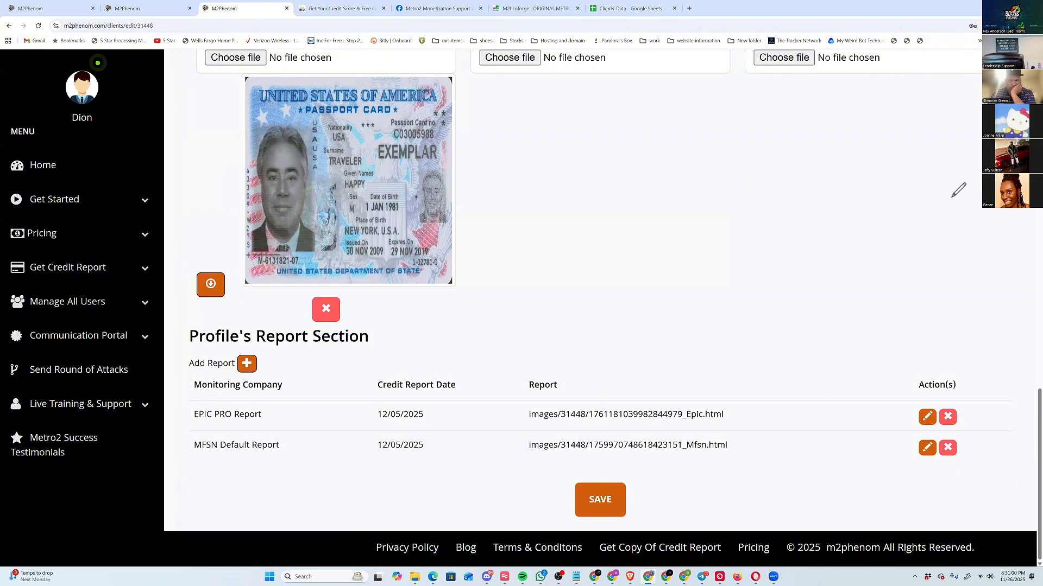
View the EPIC PRO credit report in the profile's report section, return to the profile and save it.
left_click(927, 417)
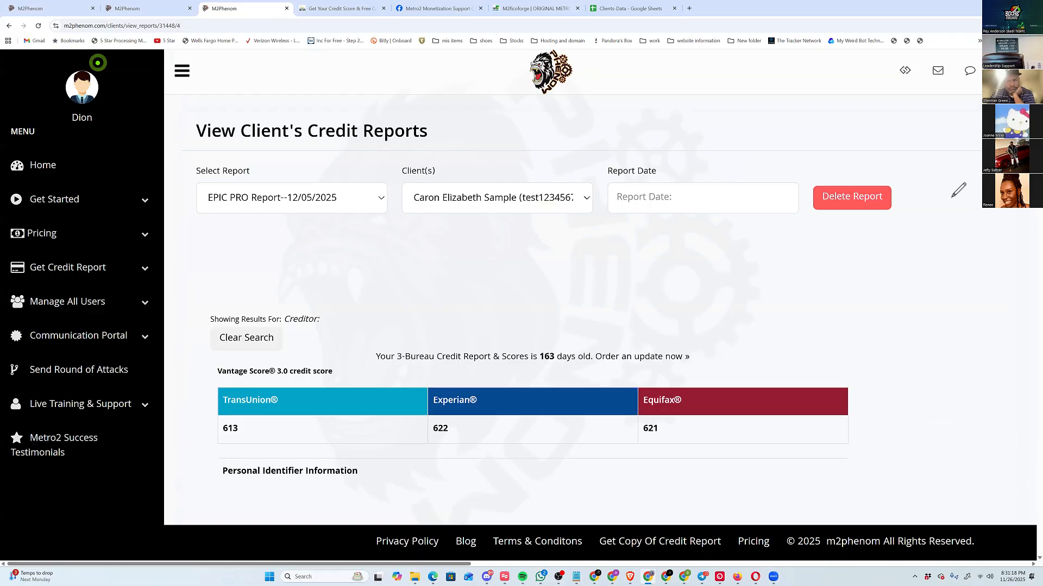
left_click(959, 190)
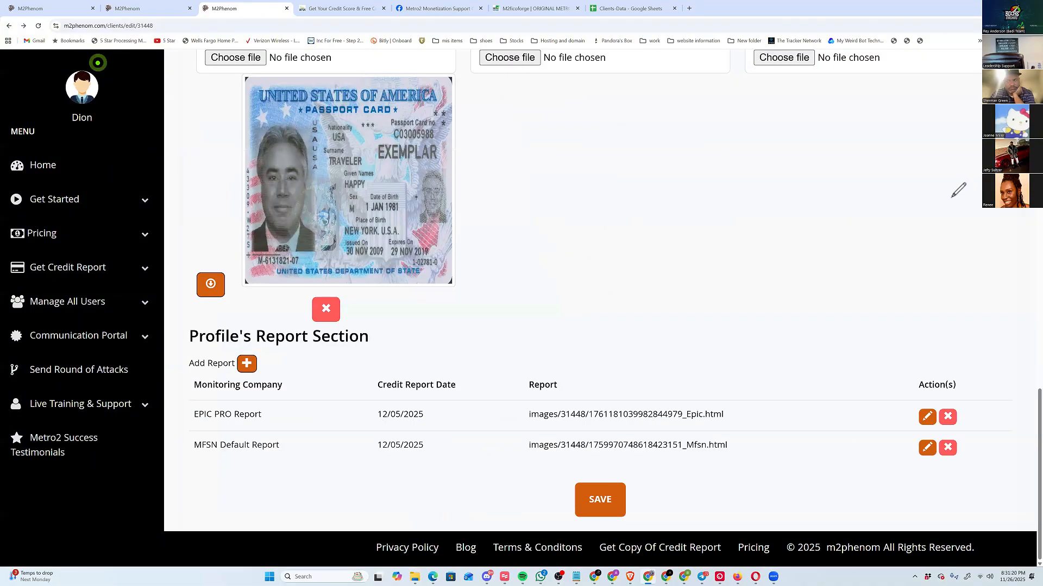
left_click(600, 500)
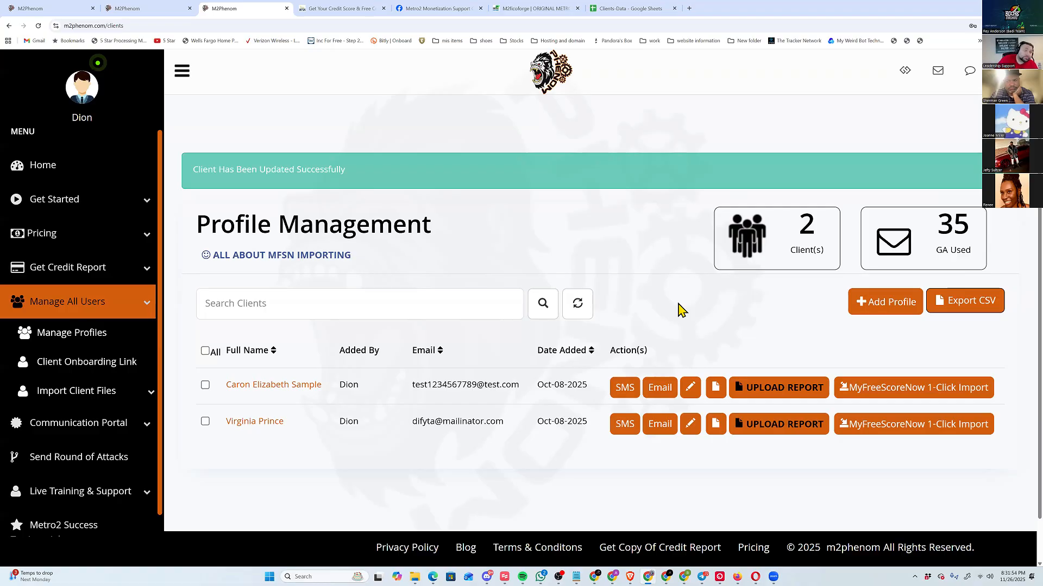
Switch to M2ficoforge and log in with the saved account, entering the Windows Security PIN.
left_click(103, 236)
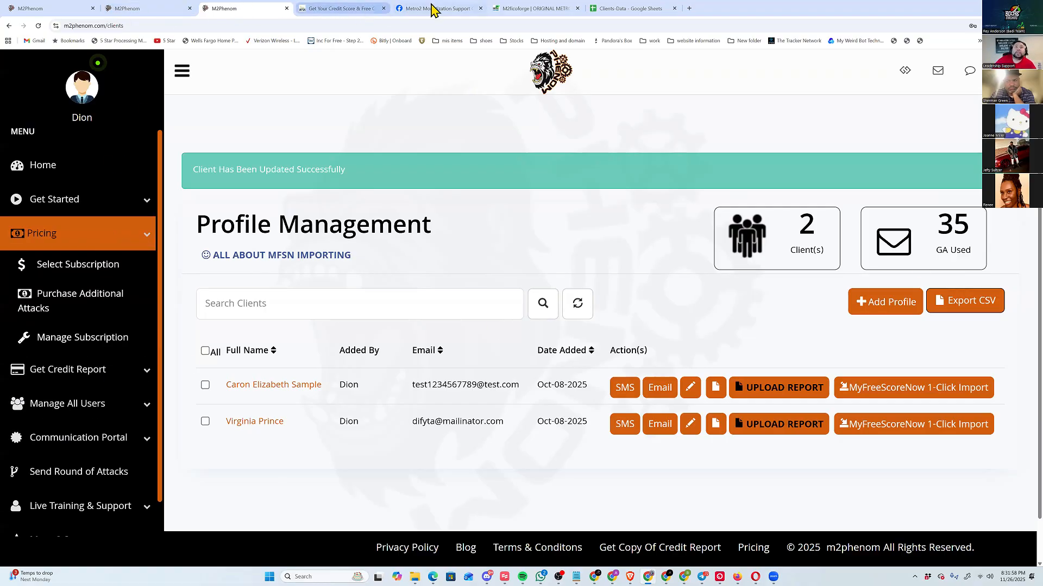
left_click(558, 7)
left_click(747, 282)
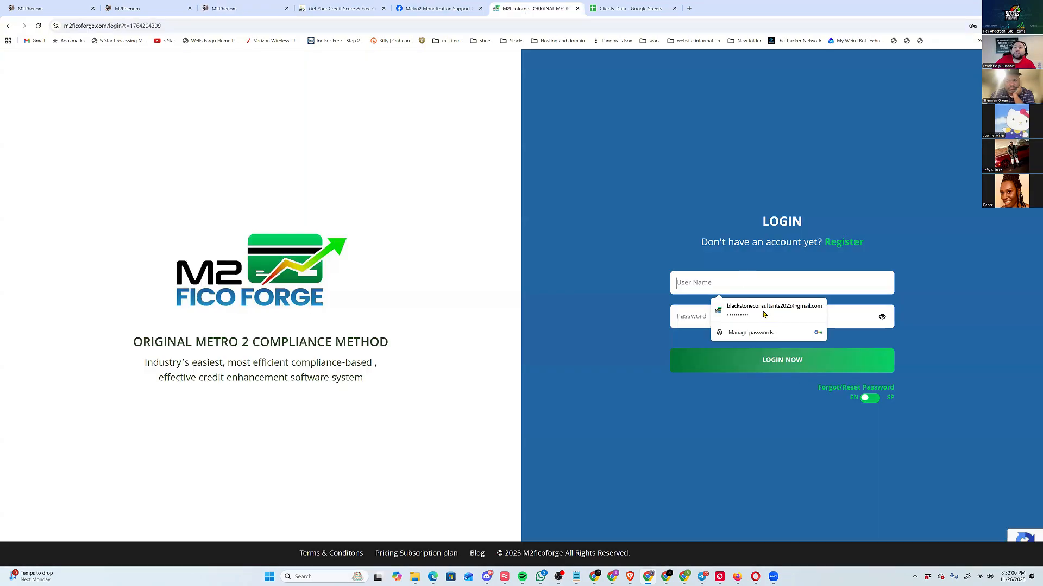
left_click(764, 311)
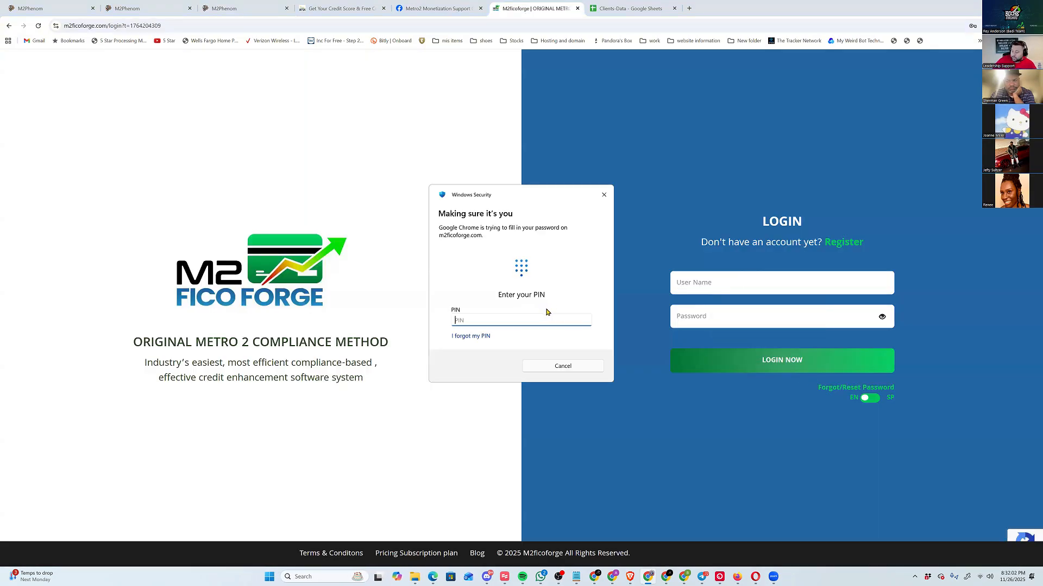
type("••••")
key("Return")
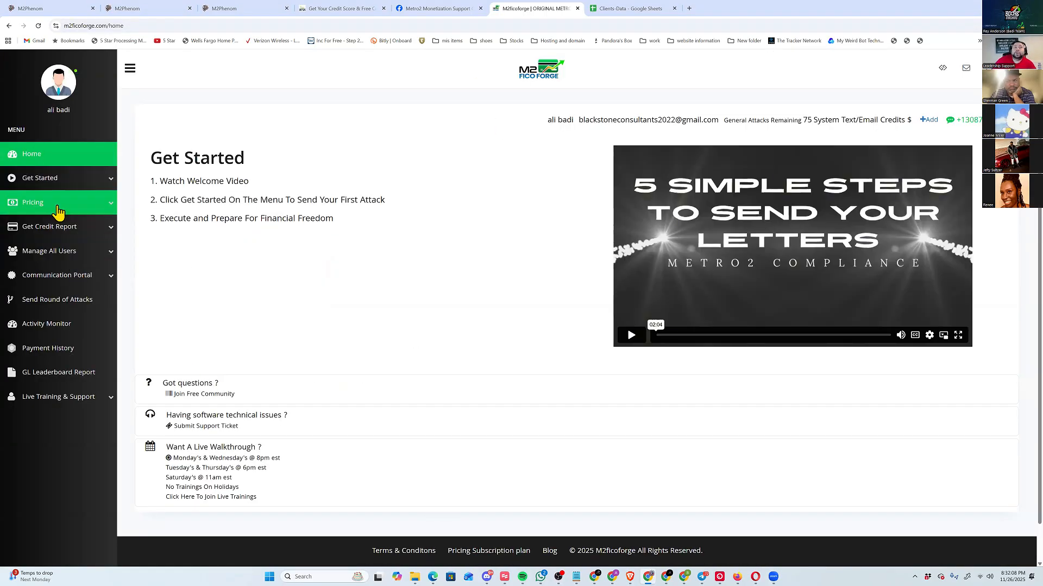
Open the subscription plans, accept the existing-subscription notice, and highlight the active bronzeMonthly plan's amount and GA values.
left_click(67, 209)
left_click(78, 231)
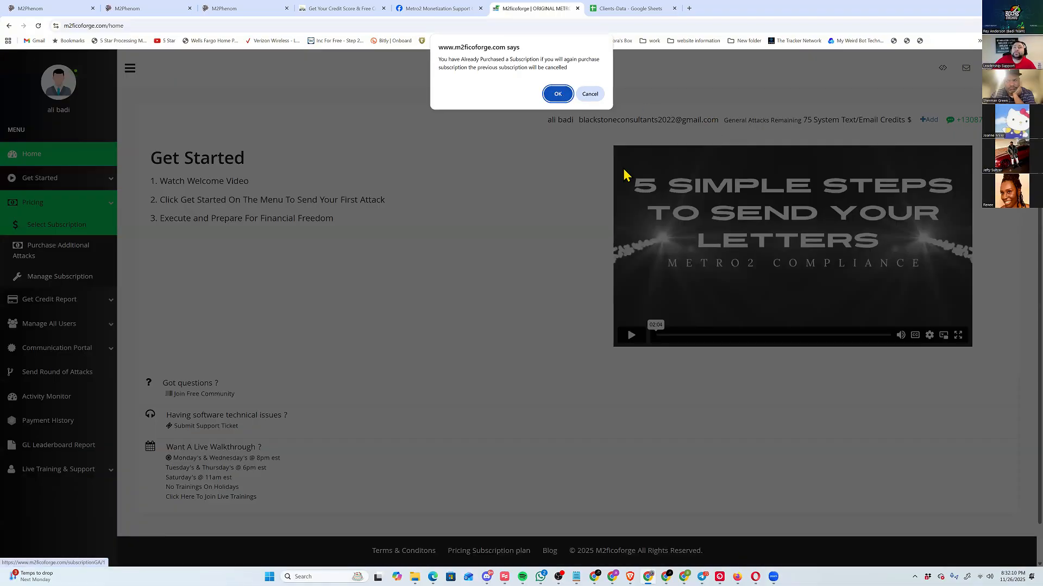
key("Return")
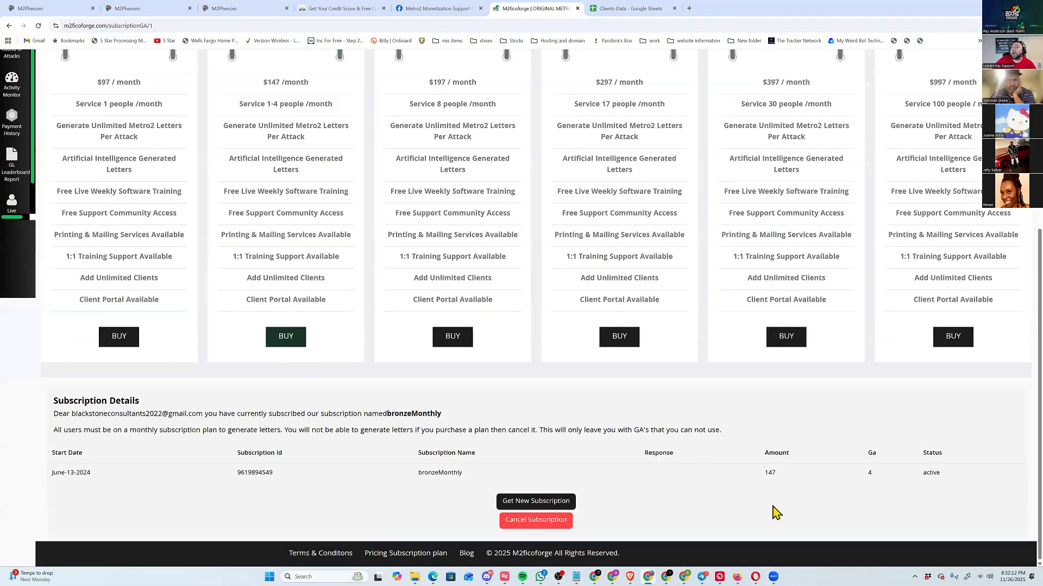
left_click_drag(763, 478, 910, 482)
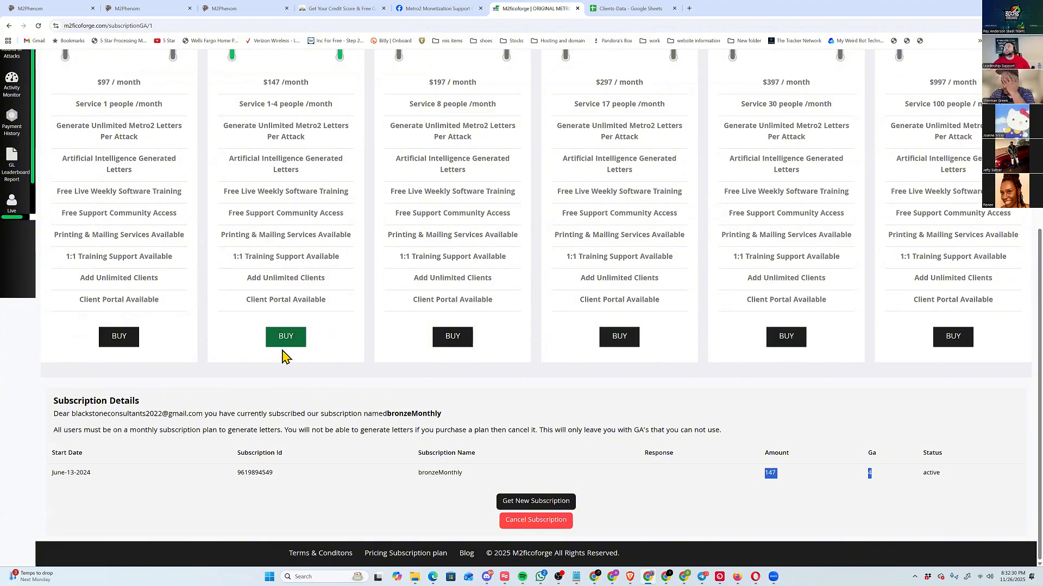
scroll(11, 120, "up", 5)
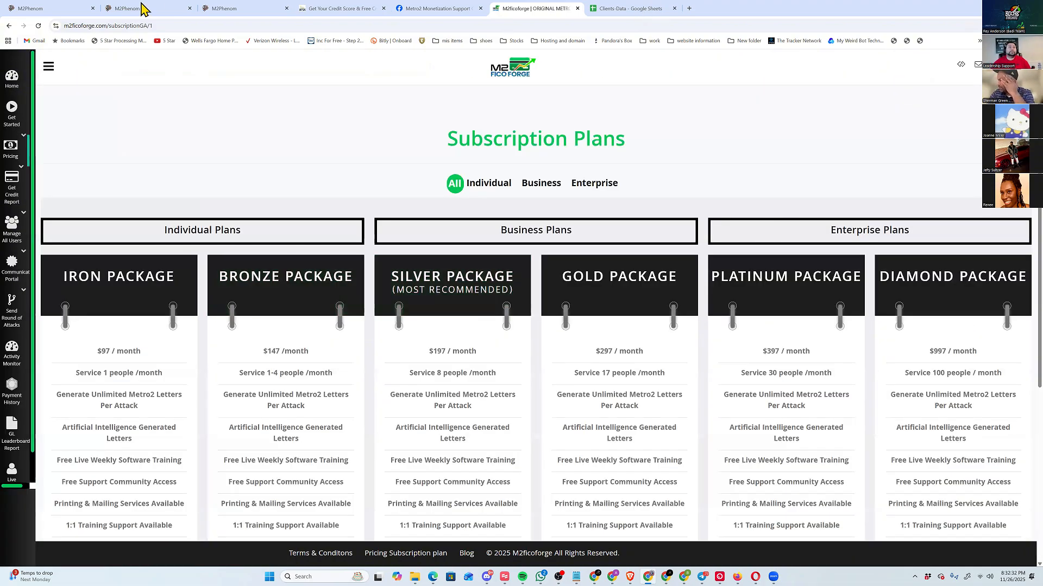
Check the M2ficoforge home page against M2Phenom, return to M2Phenom's Profile Management page and collapse the Pricing options.
left_click(254, 11)
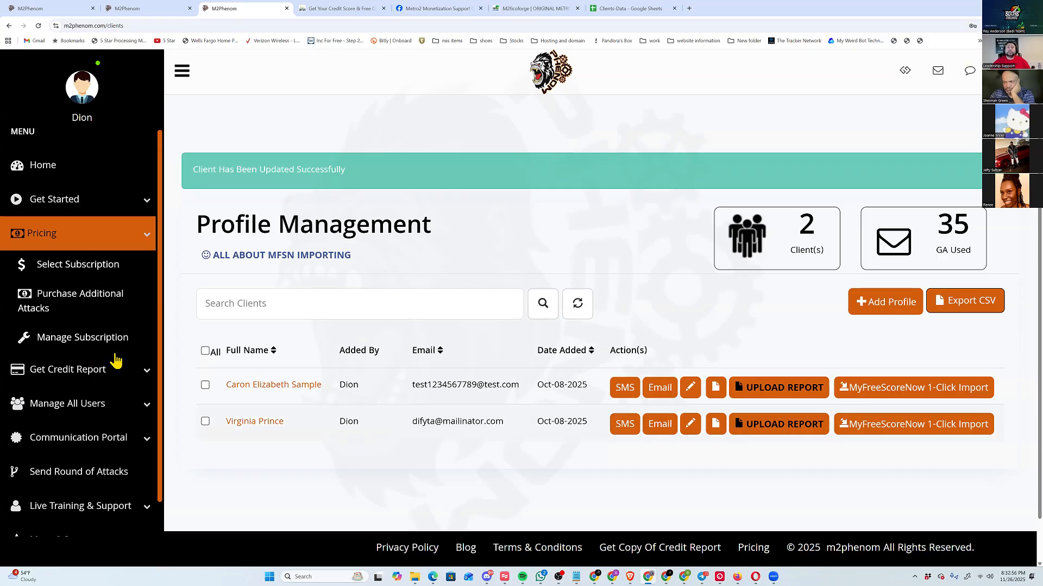
left_click(510, 8)
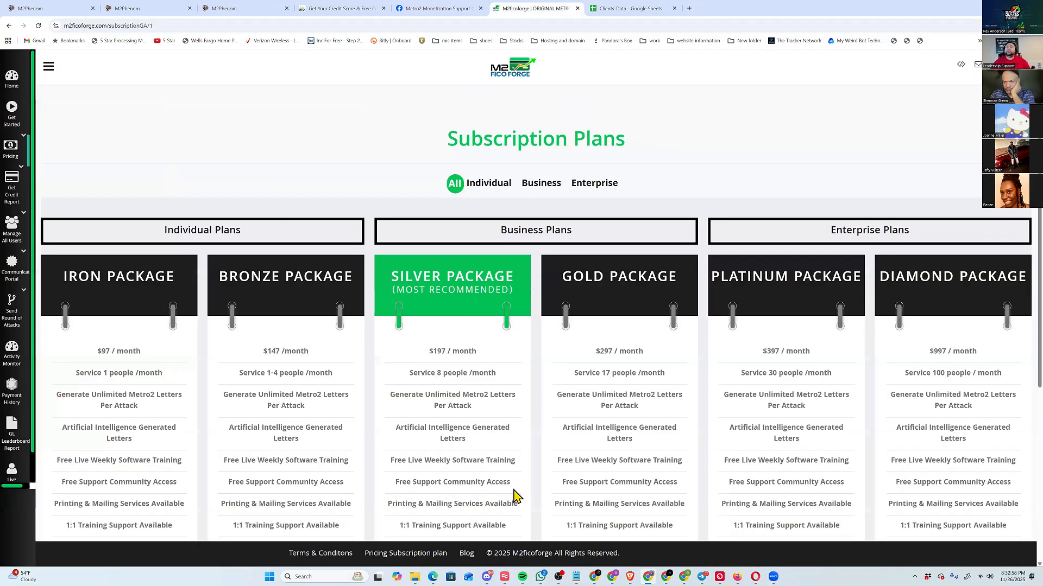
left_click(15, 82)
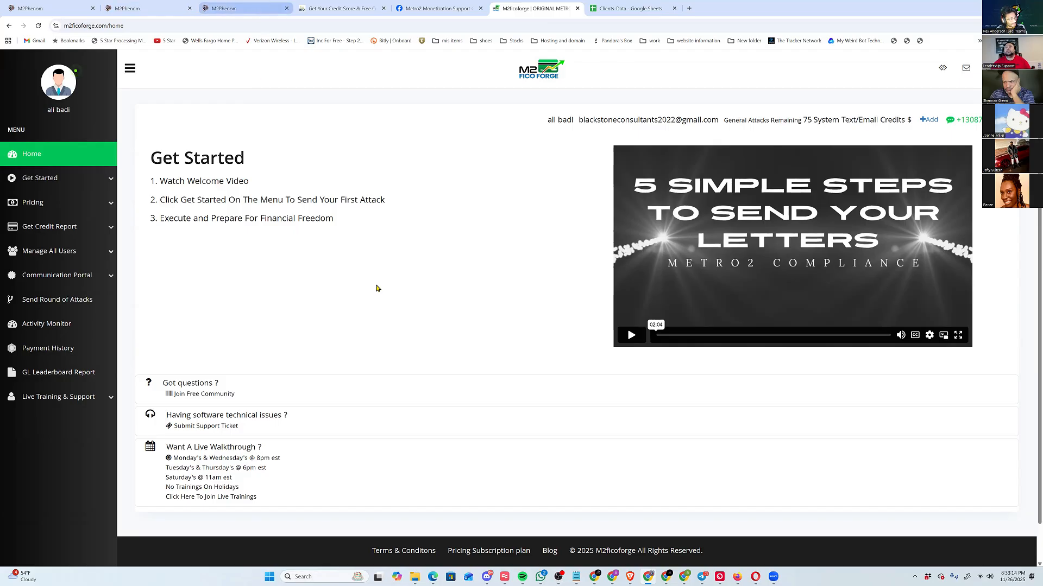
key("ctrl+3")
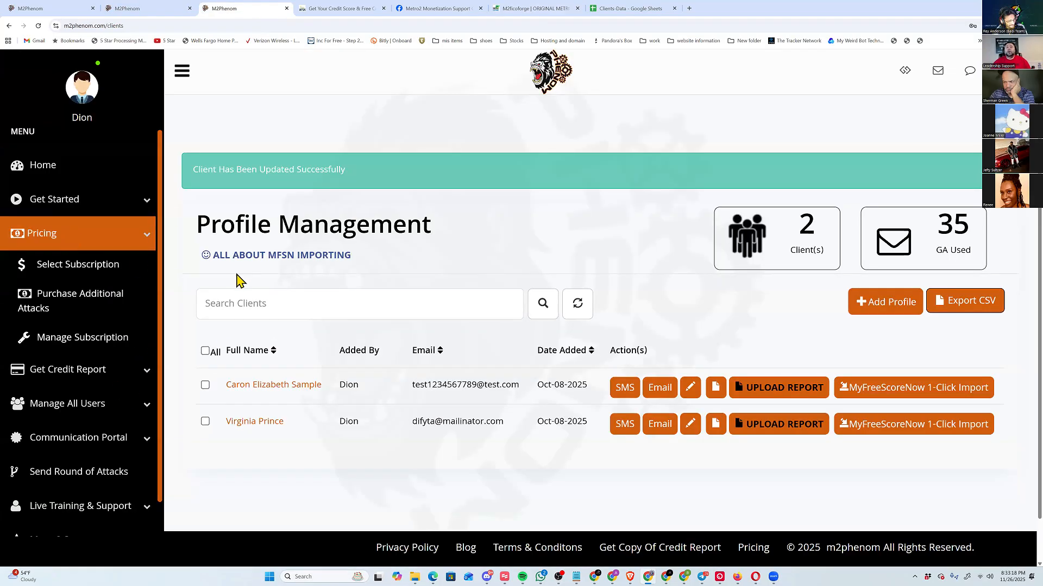
left_click(70, 231)
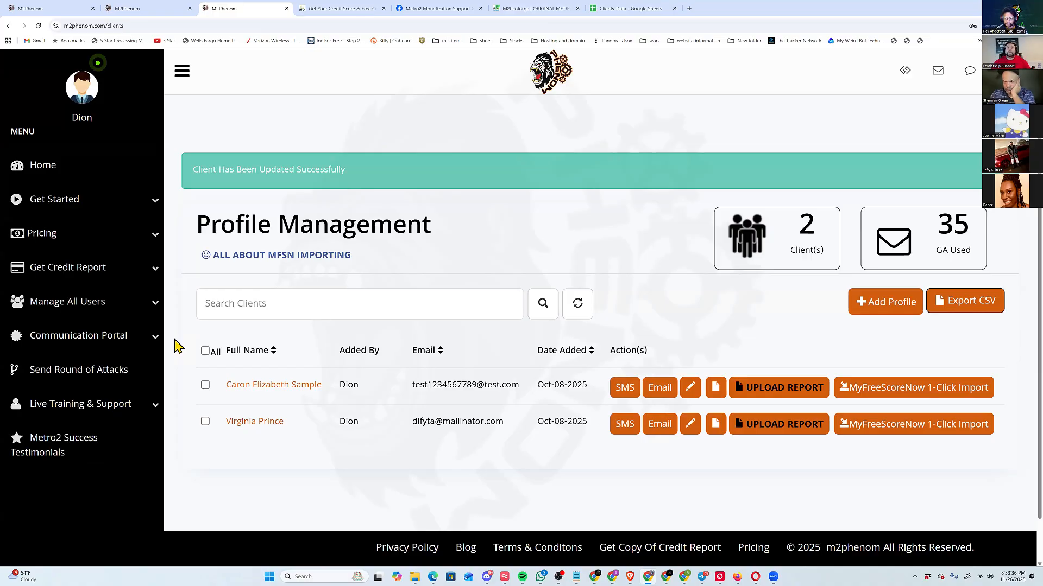
View the Communication Portal's text message history, email history, support tickets and PPAMS invoices in turn.
left_click(135, 342)
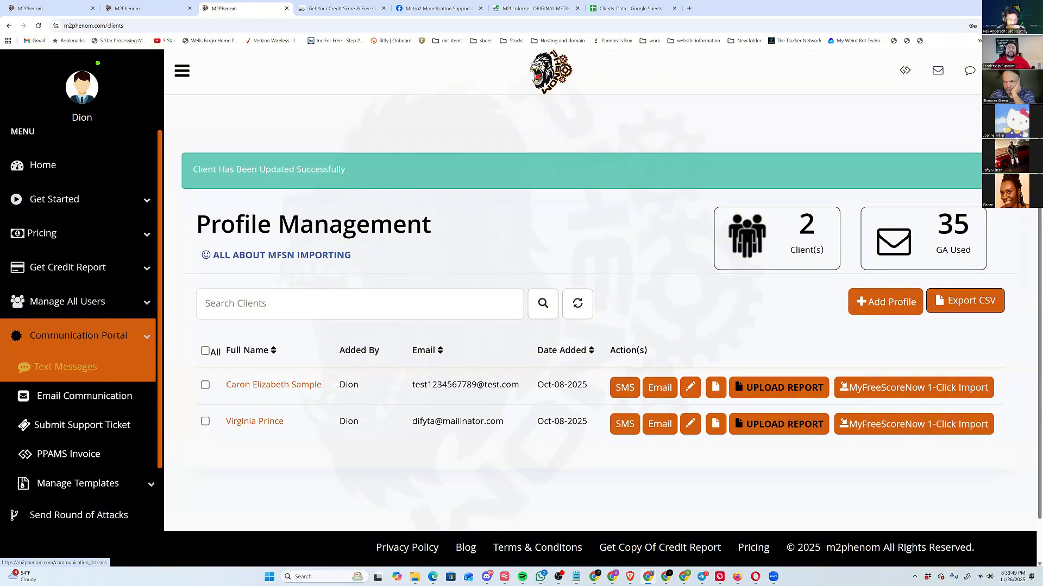
left_click(115, 379)
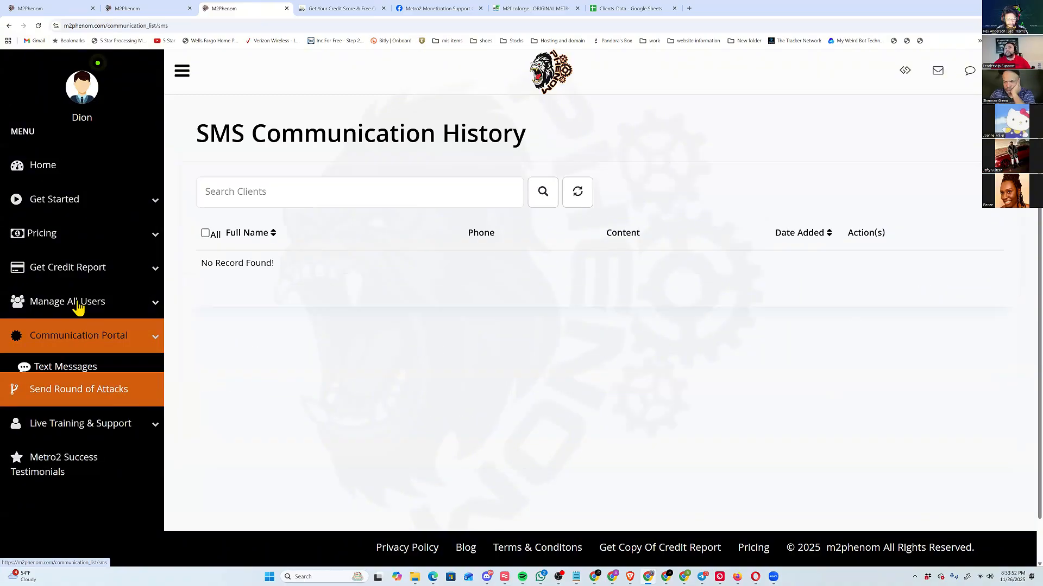
left_click(93, 407)
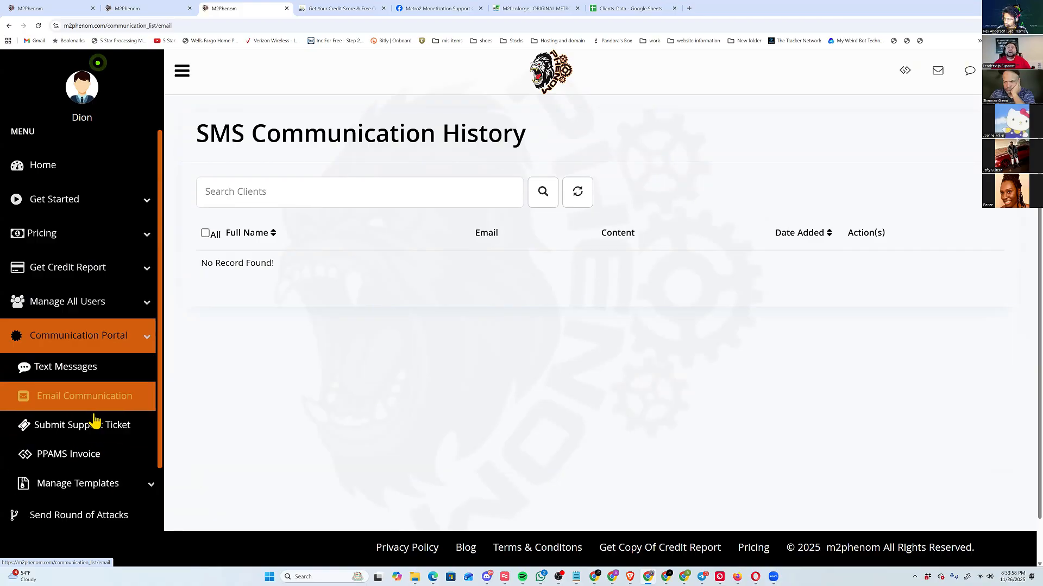
left_click(125, 435)
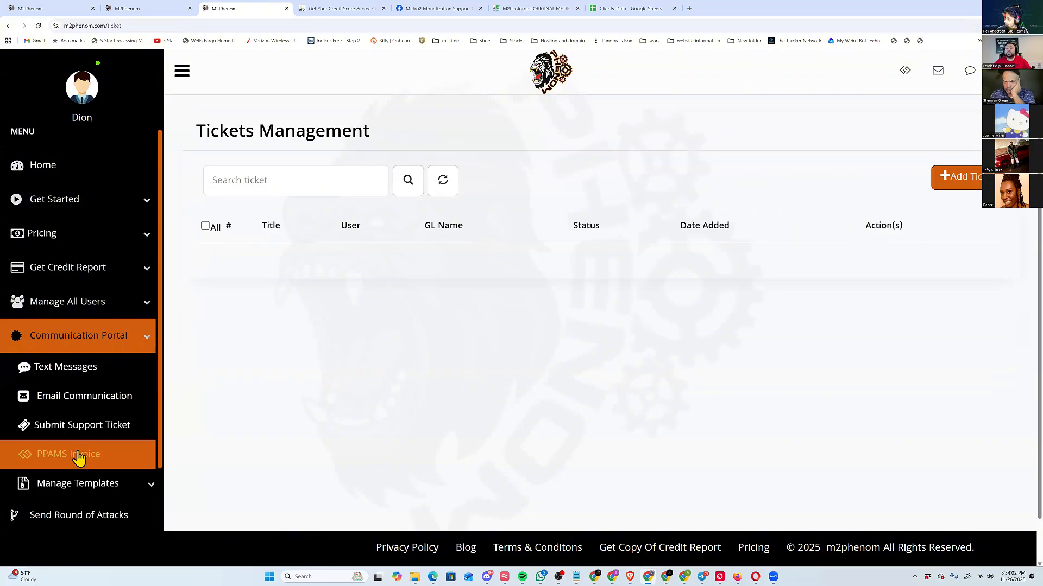
left_click(76, 455)
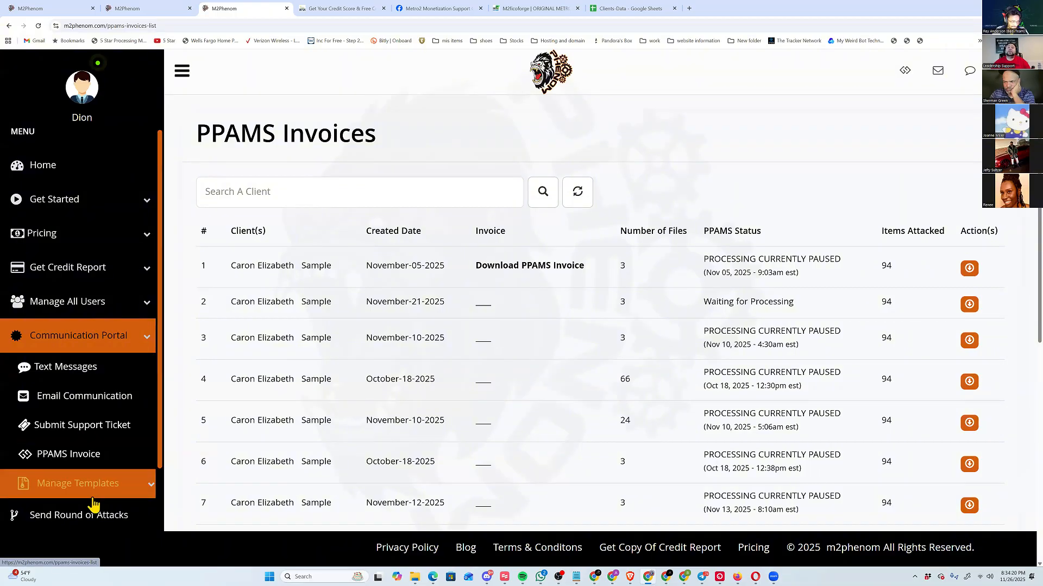
Open the email templates list and open the "test36" template for editing.
left_click(72, 477)
scroll(37, 424, "down", 2)
left_click(46, 409)
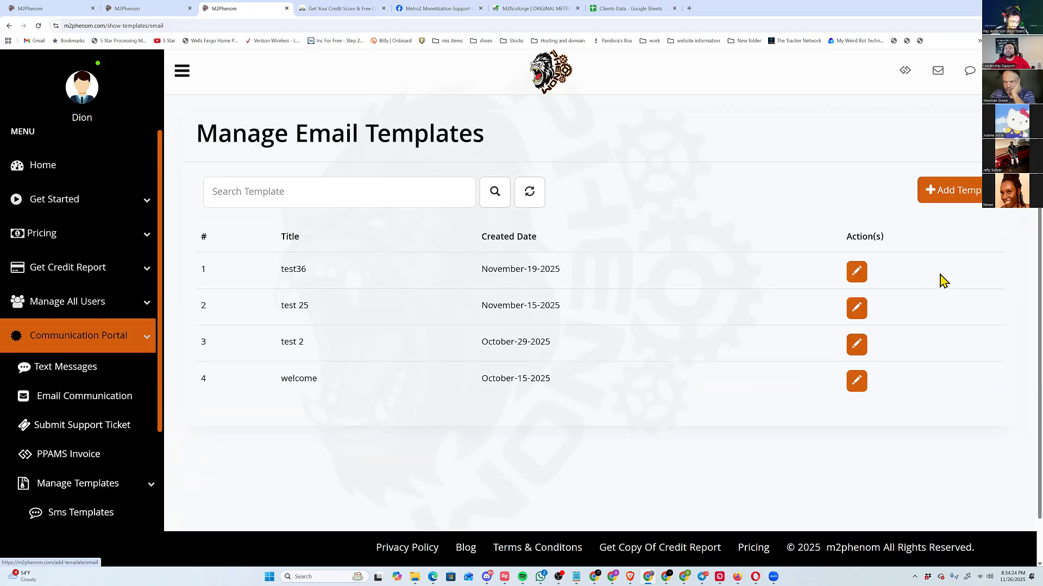
left_click(851, 277)
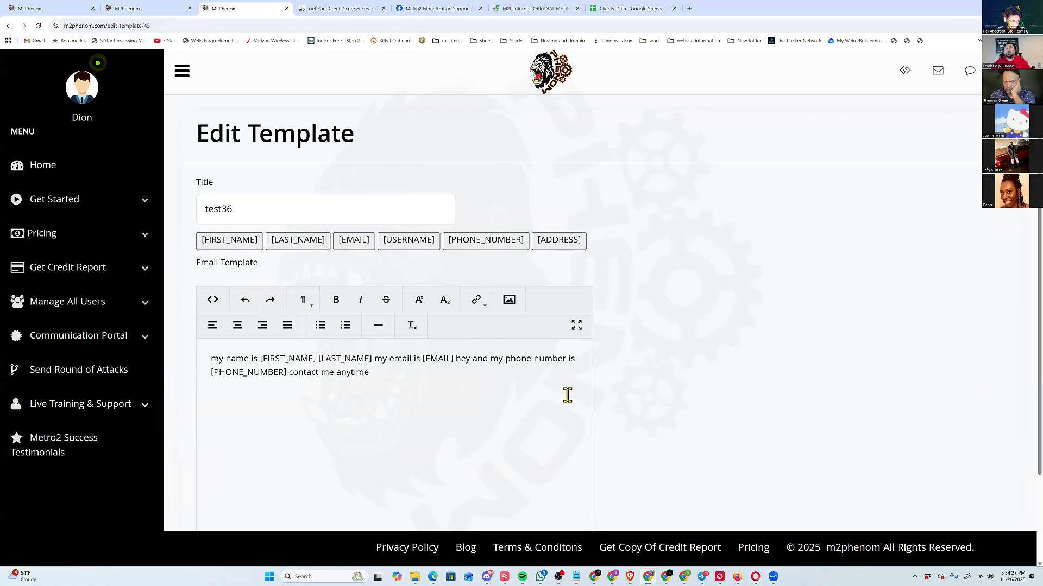
Add a new line reading "My Name is" below the existing text in the template body.
left_click(495, 386)
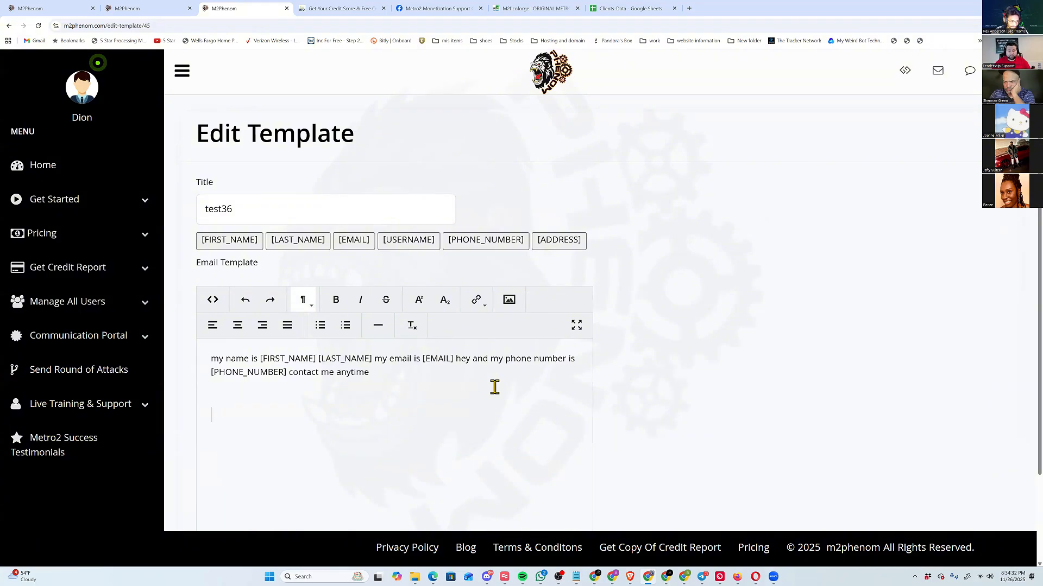
type("mny name")
key("BackSpace")
key("BackSpace")
key("BackSpace")
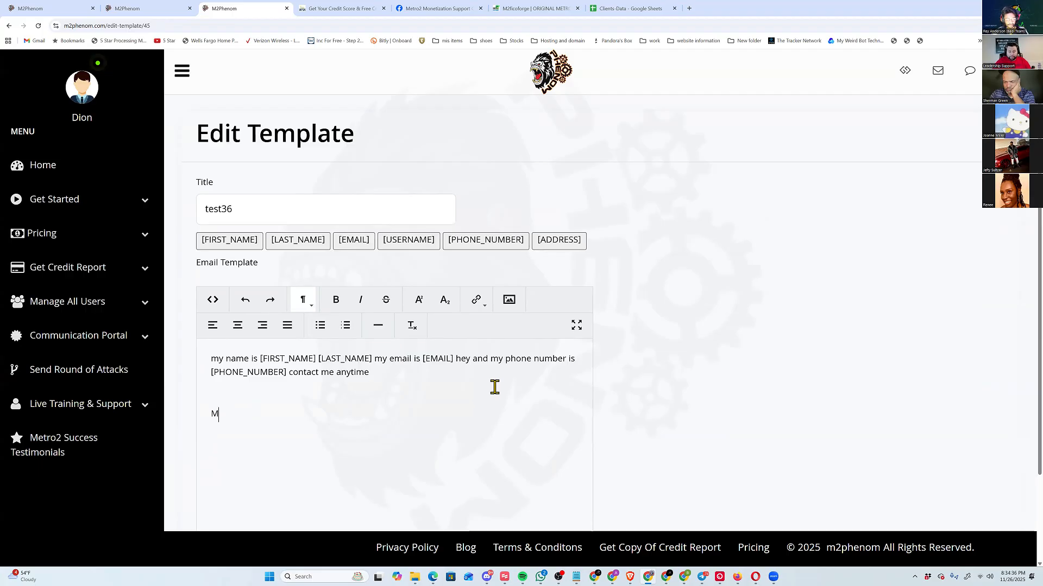
type("ame o")
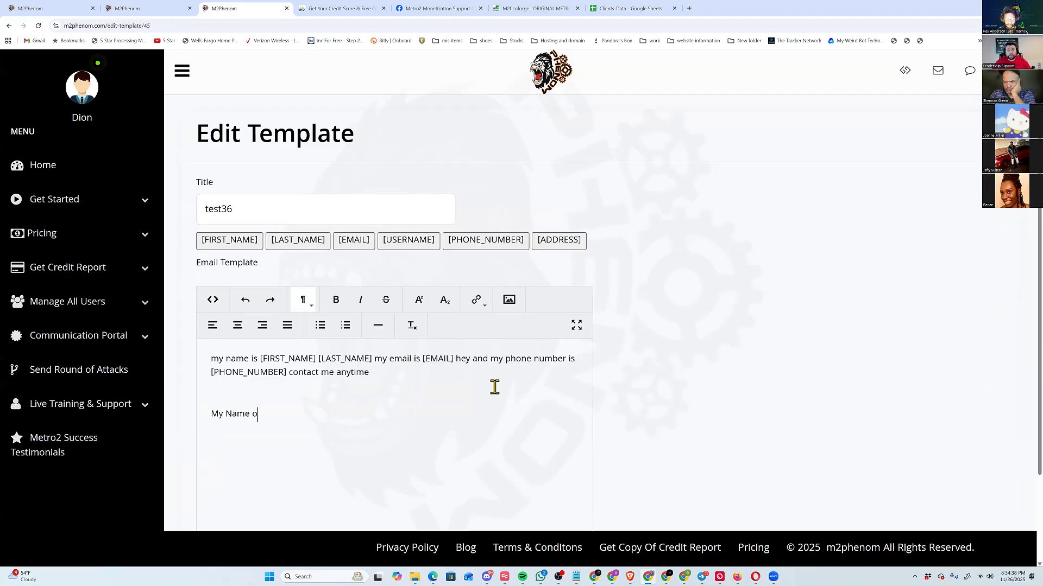
key("BackSpace")
type("is")
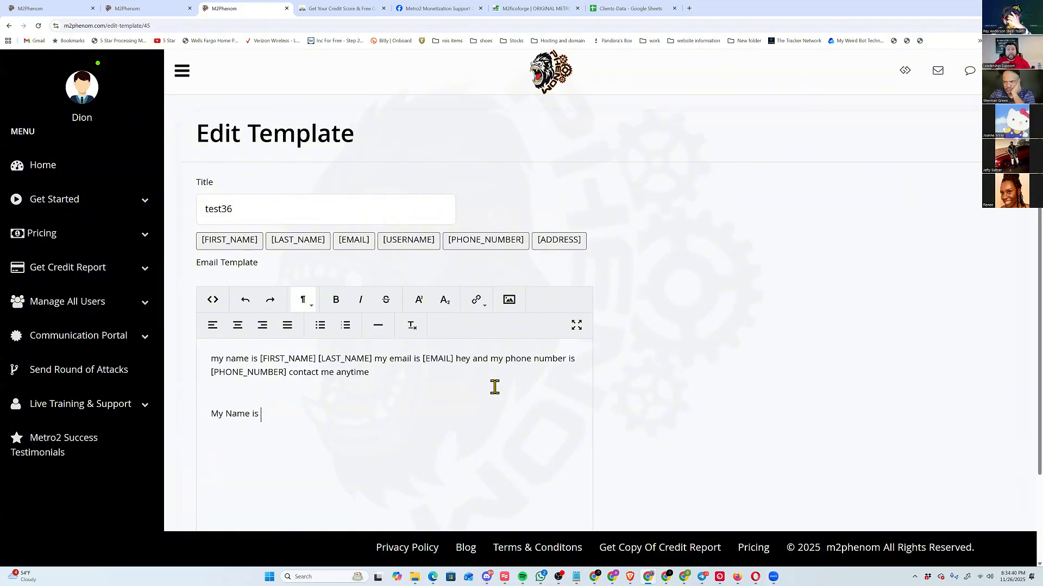
Append the first name, last name, email, username, phone number and address placeholders to the new line and save the template.
left_click(240, 247)
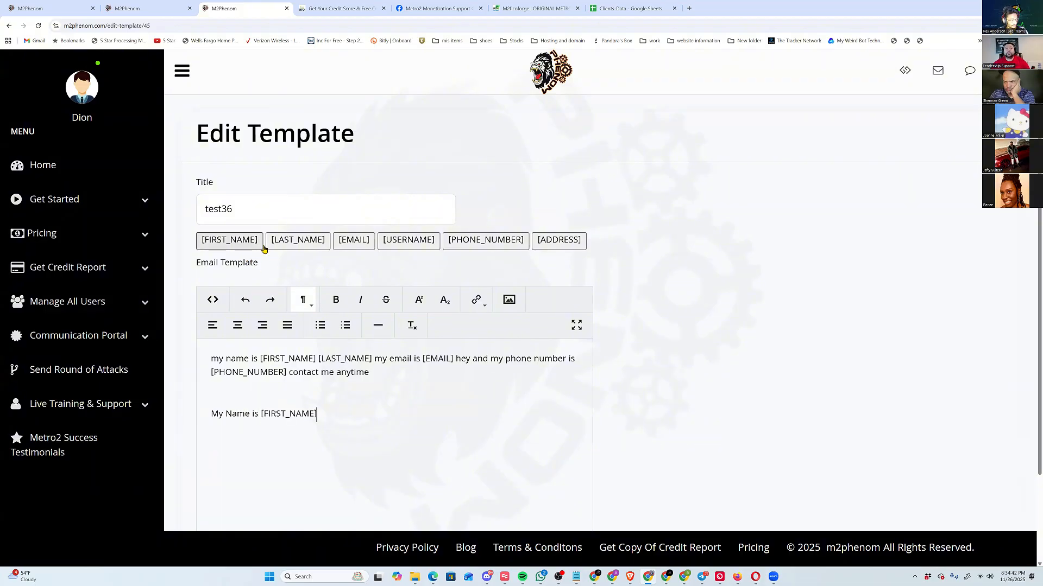
left_click(291, 247)
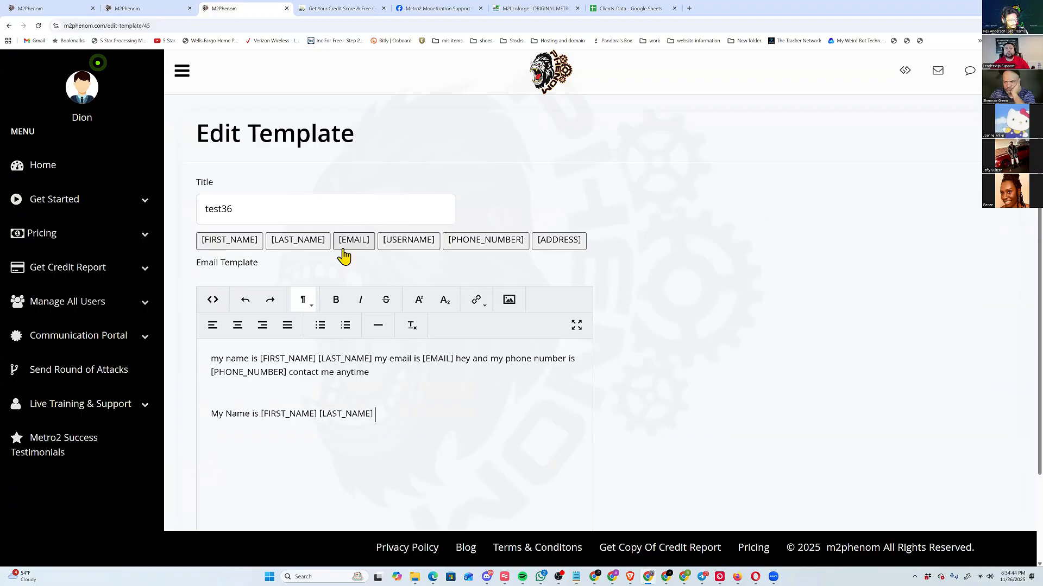
left_click(343, 246)
left_click(409, 249)
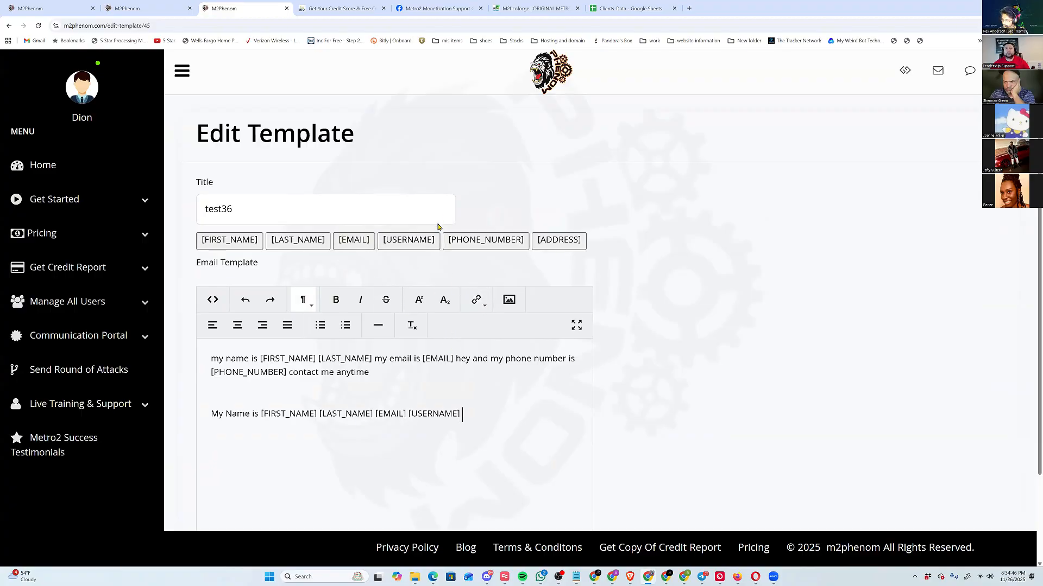
left_click(491, 249)
left_click(543, 249)
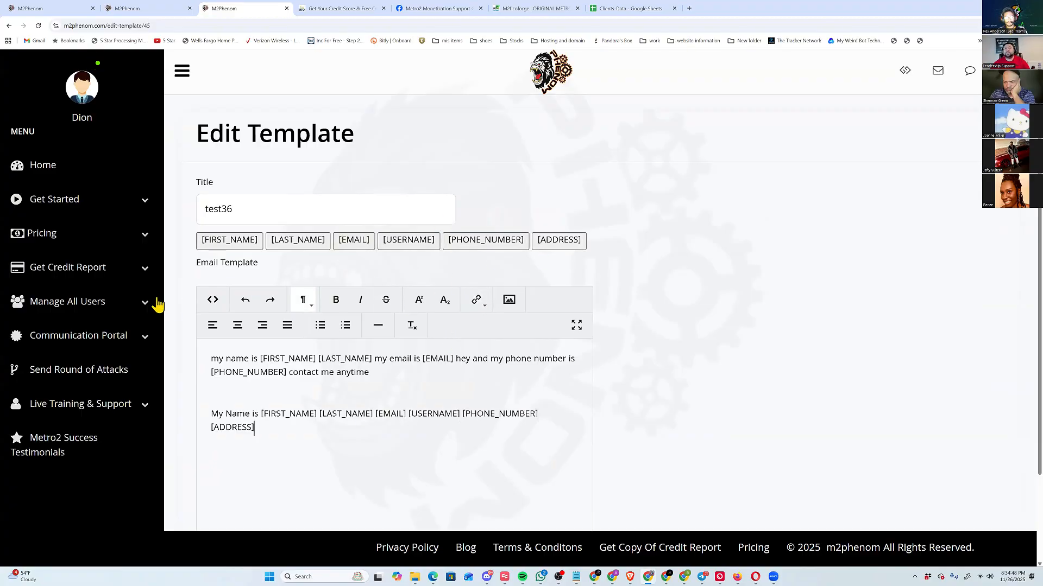
scroll(405, 388, "down", 2)
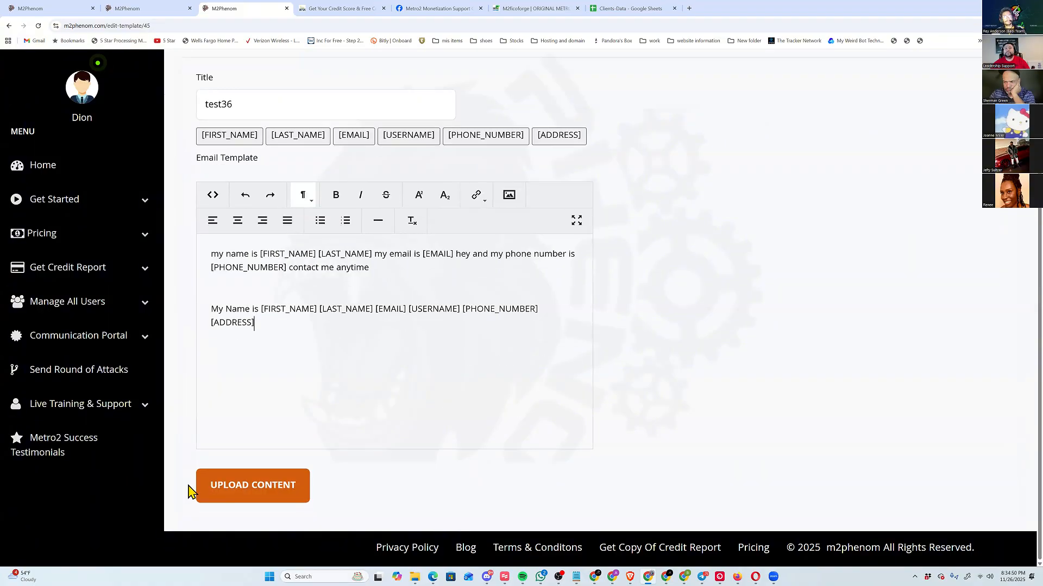
left_click(235, 488)
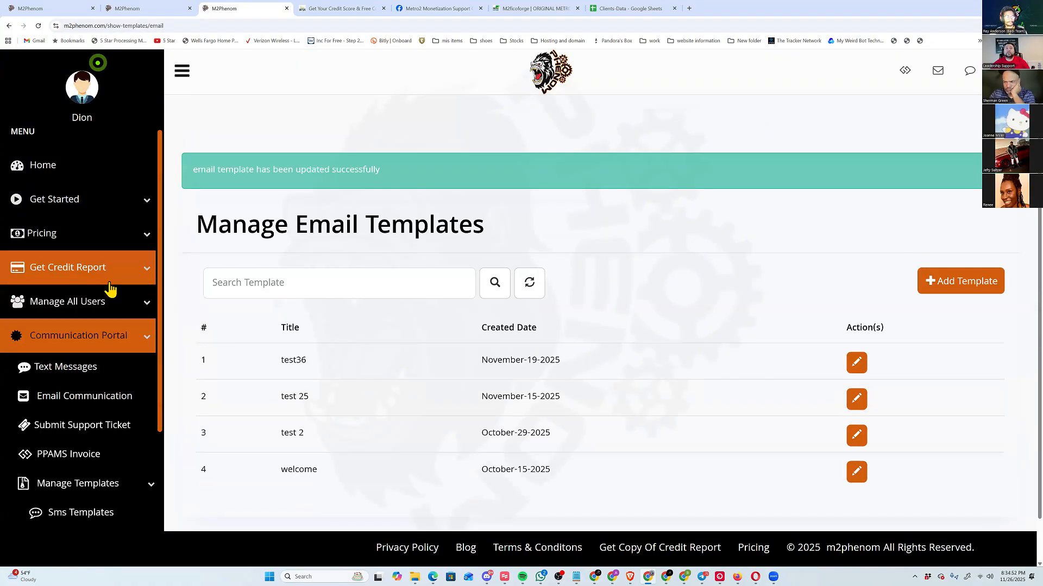
Preview the "test36" template in an email to the first client in Profile Management, highlight the merged line, and close without sending.
left_click(108, 309)
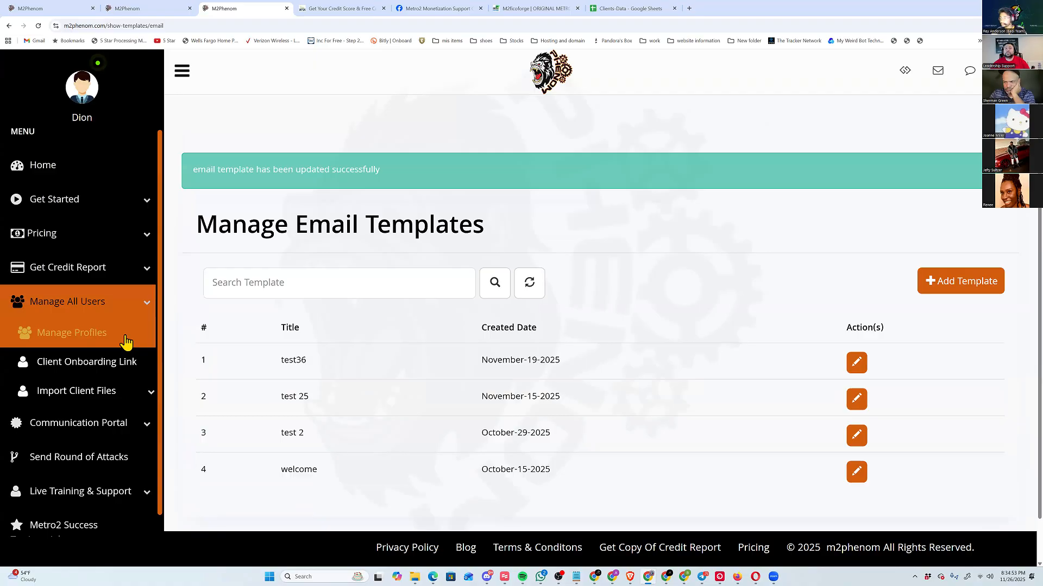
left_click(112, 336)
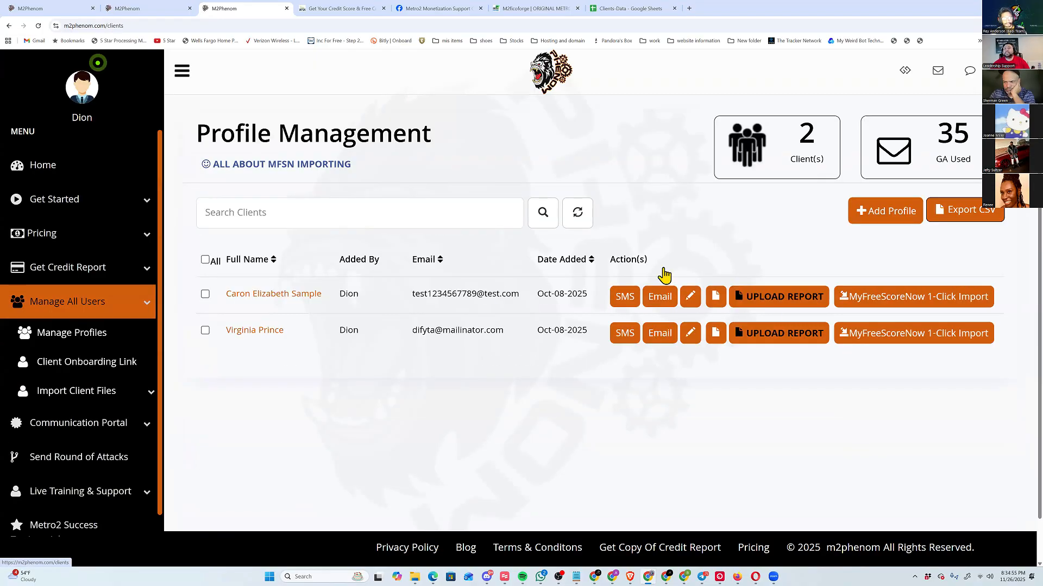
left_click(655, 297)
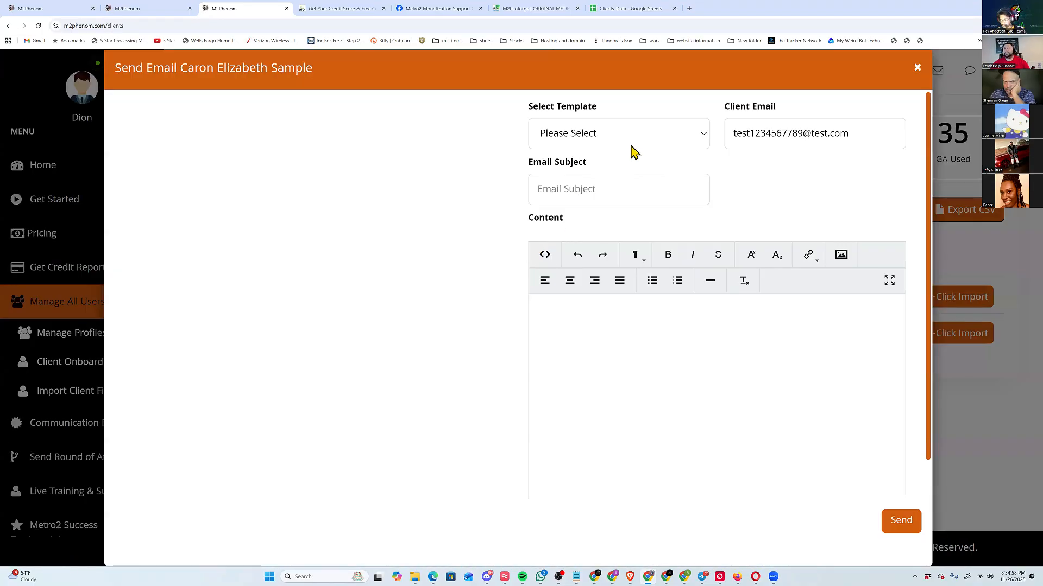
left_click(616, 133)
left_click(565, 238)
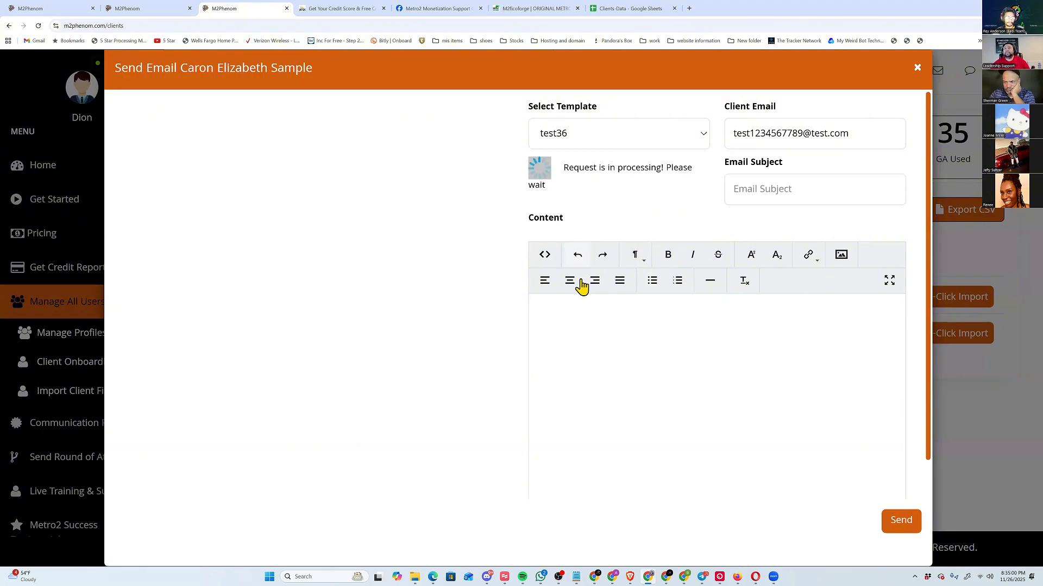
left_click_drag(808, 383, 551, 349)
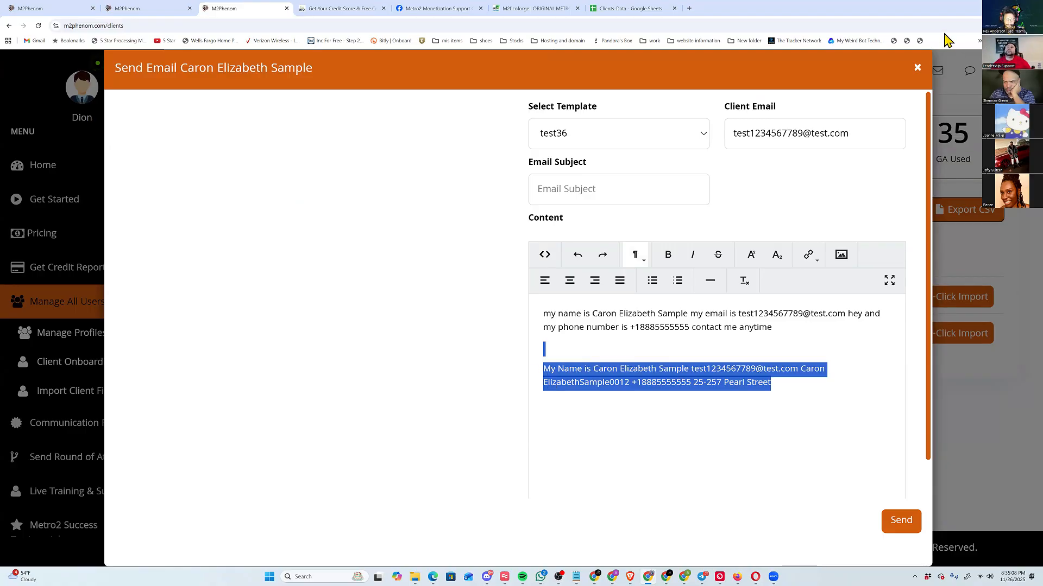
left_click(917, 69)
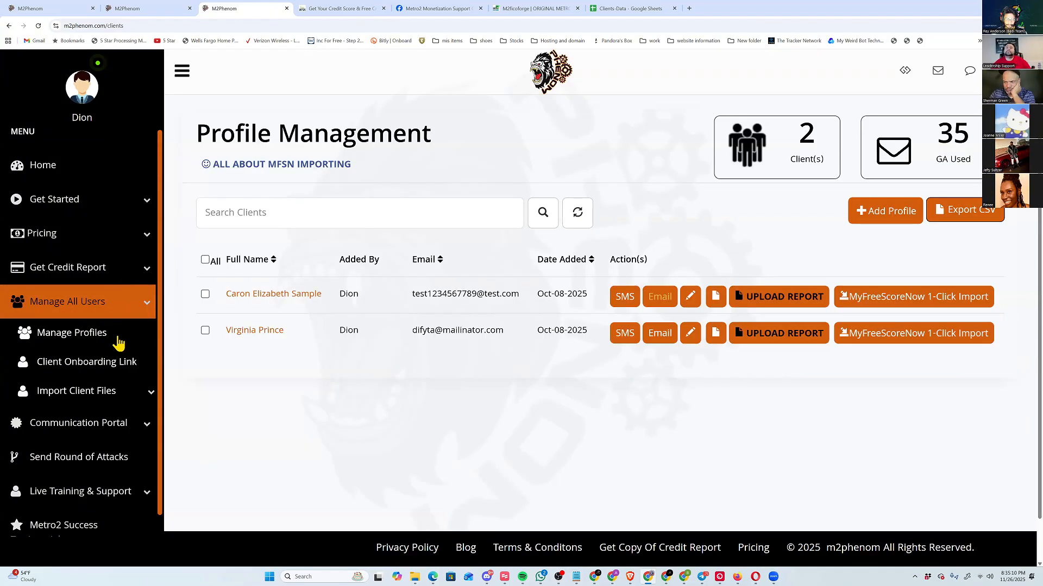
Open the second listed client's attack history from Send Round of Attacks and examine the letter files through to their available actions.
left_click(98, 307)
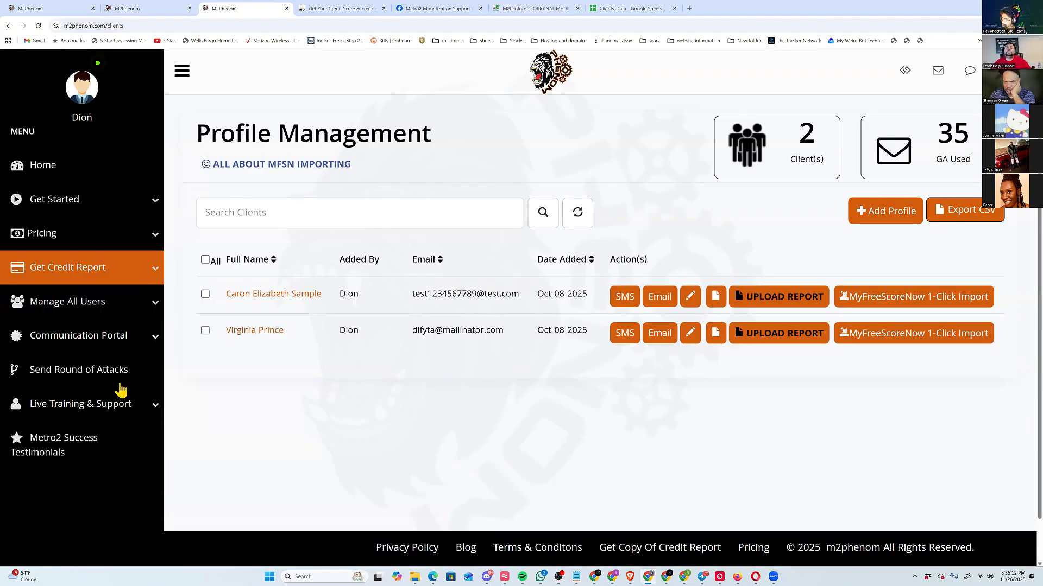
left_click(131, 383)
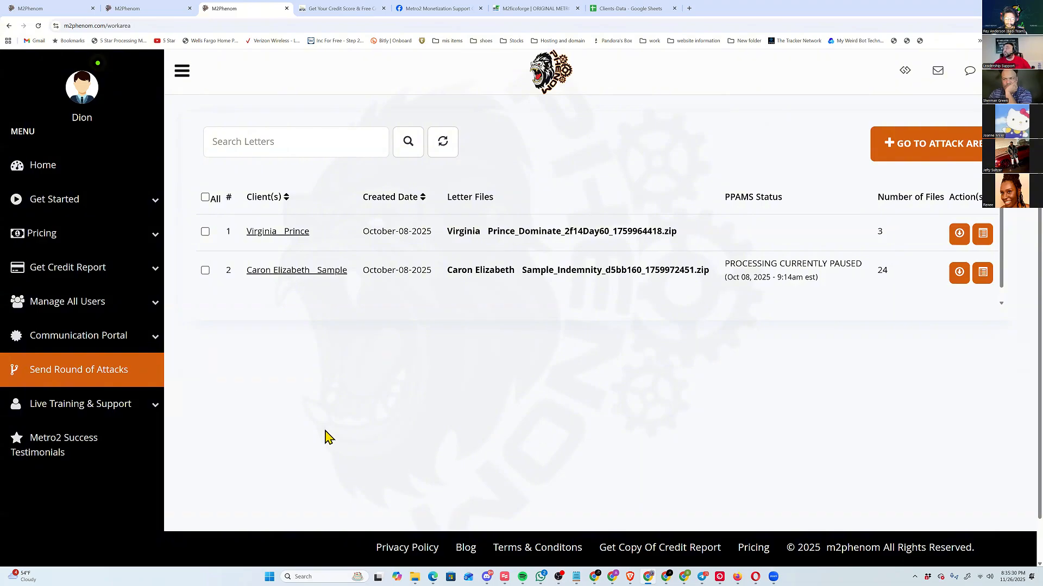
left_click(266, 277)
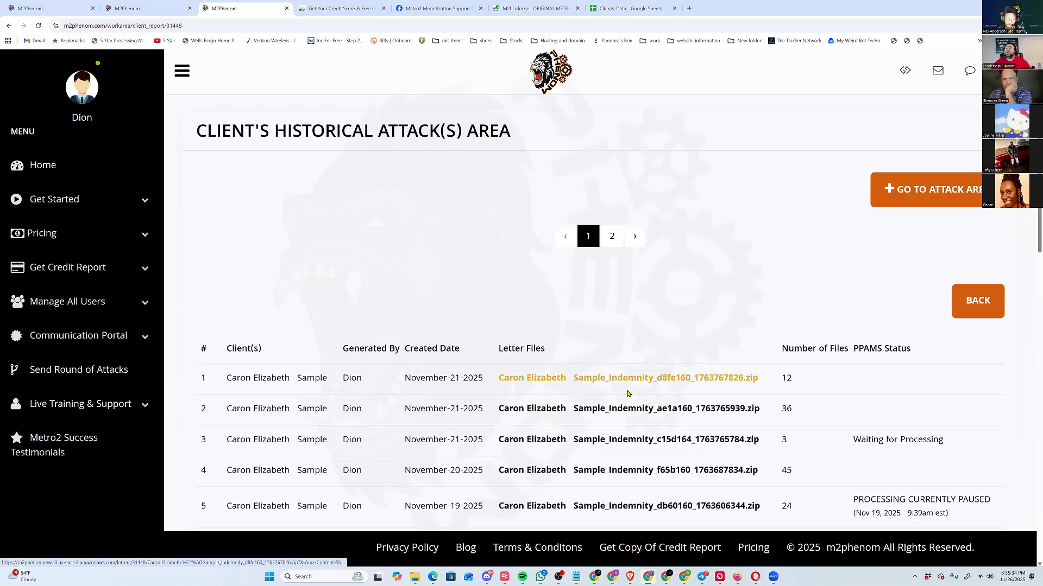
scroll(651, 402, "down", 4)
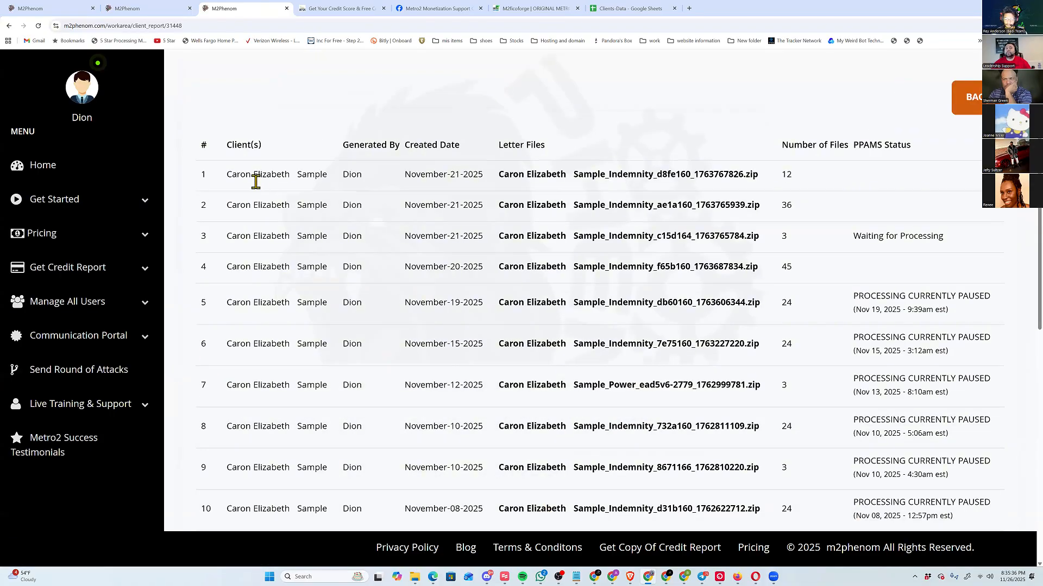
middle_click(589, 193)
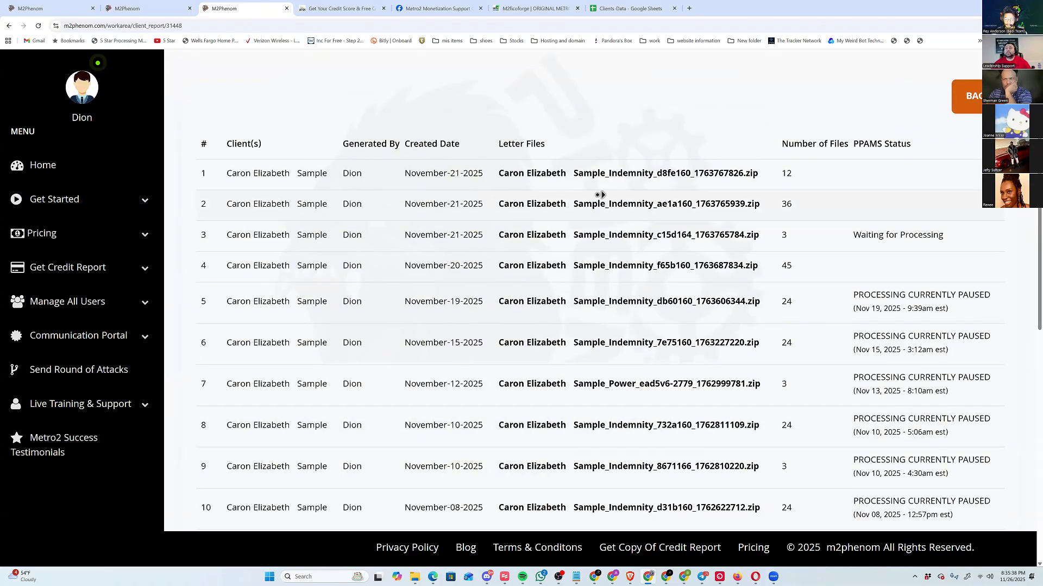
scroll(903, 205, "right", 4)
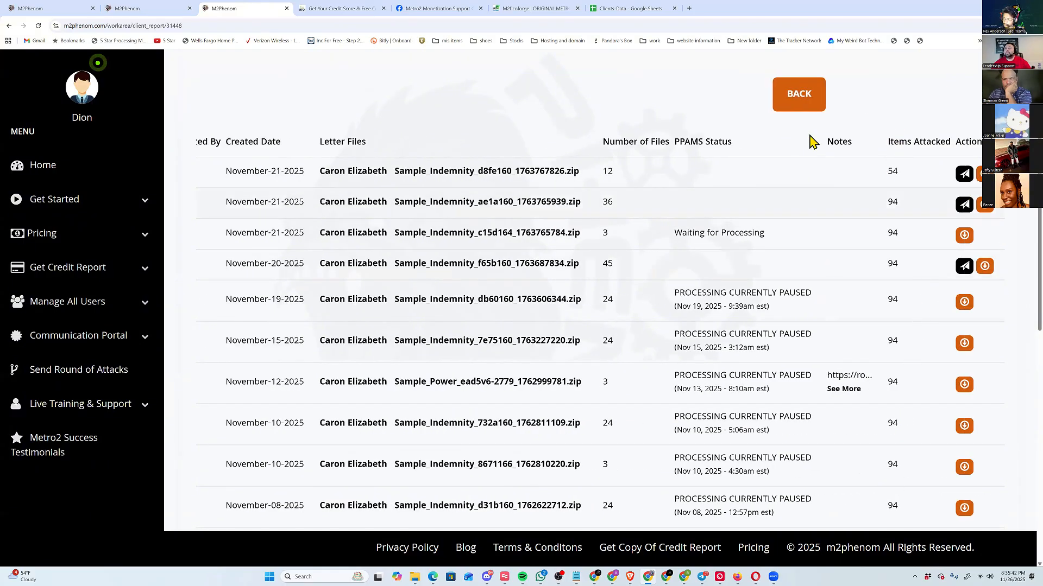
Open the PPPAMS submission form for the newest letter file, choose the third listed provider, and close the form without sending.
left_click(964, 174)
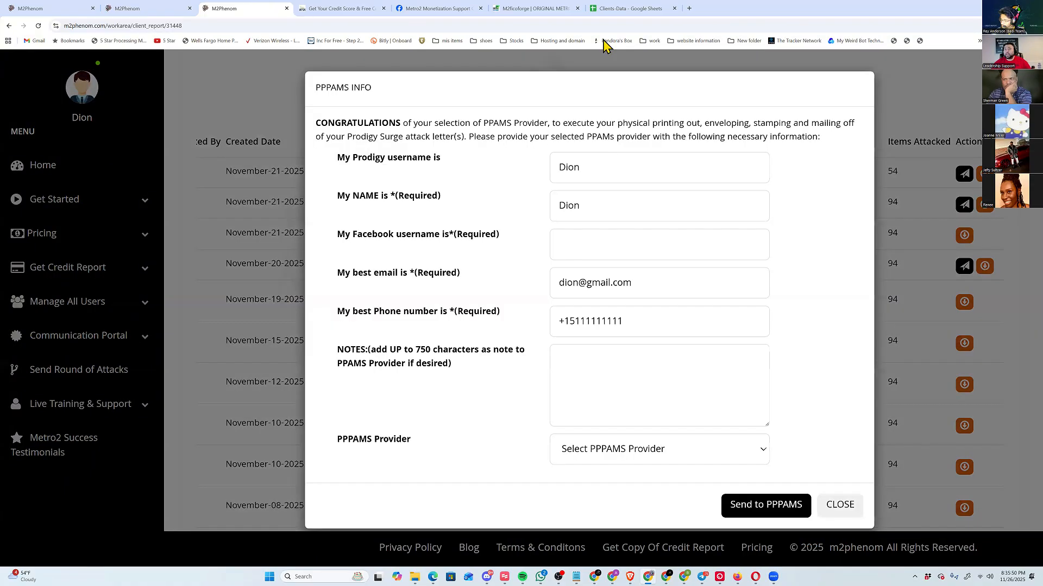
left_click(670, 456)
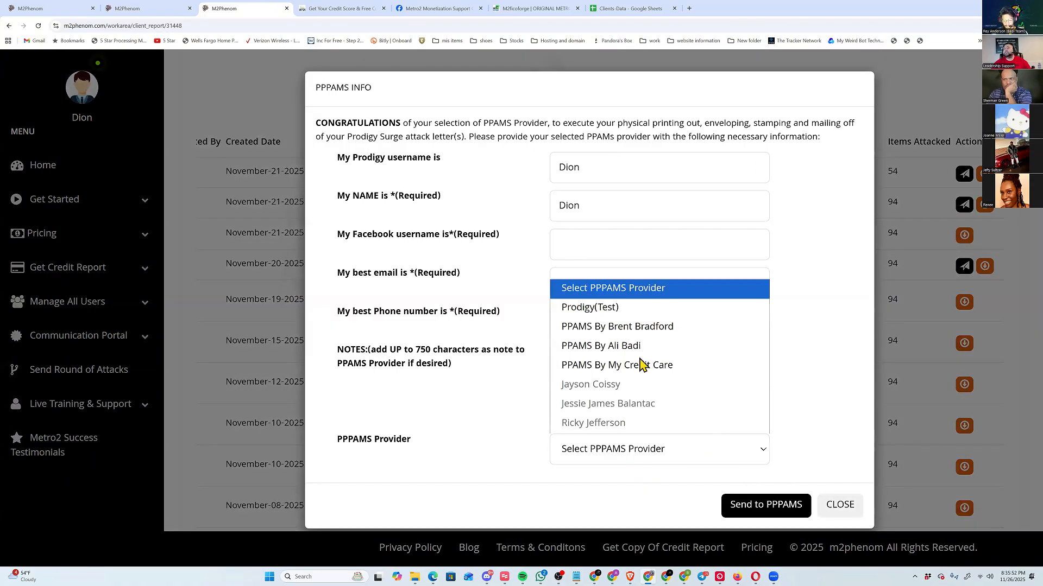
left_click(671, 346)
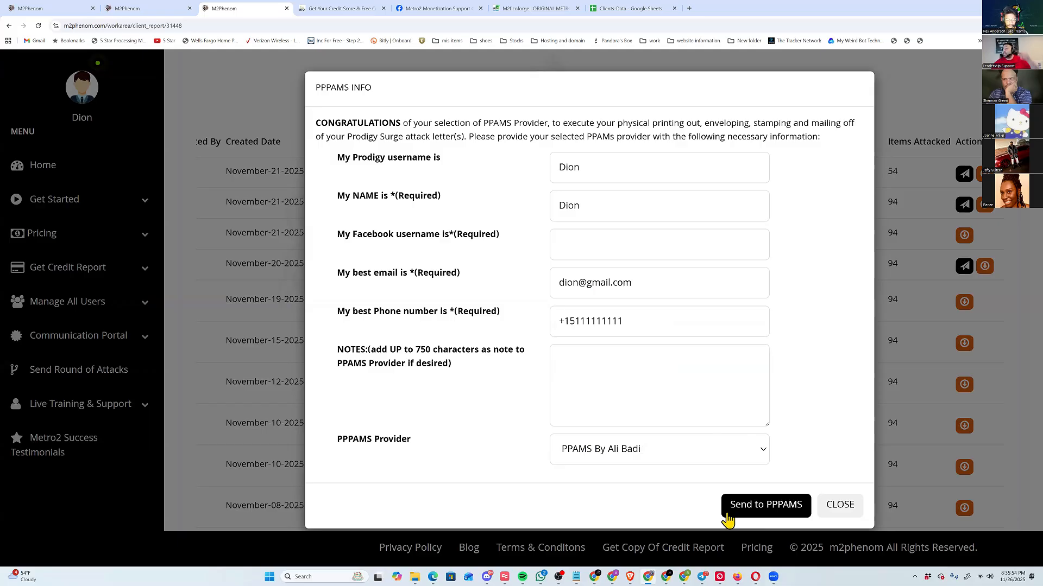
left_click(849, 501)
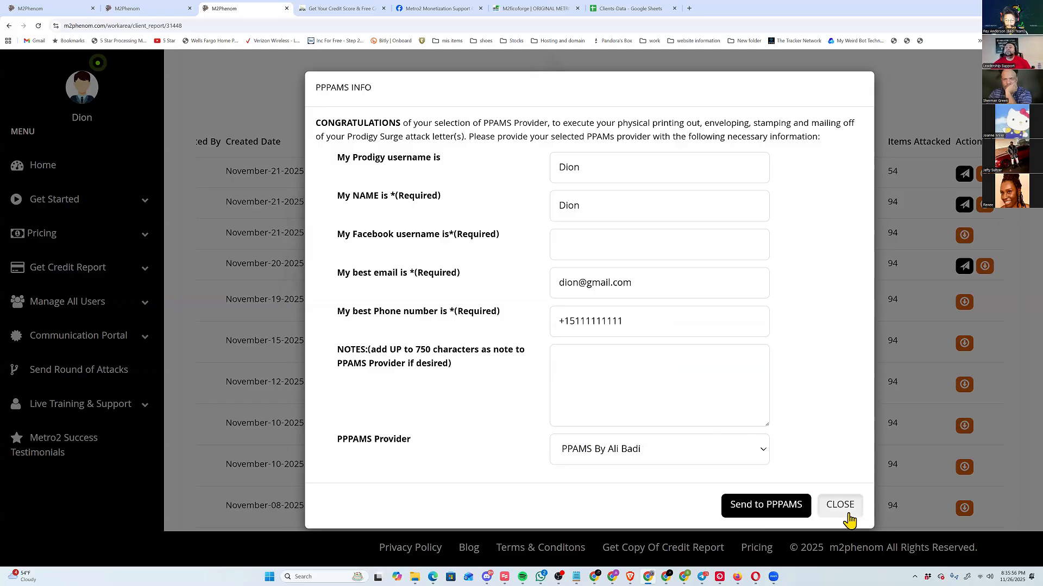
Open the attack area for generating new letters and select the first listed client.
scroll(668, 334, "left", 3)
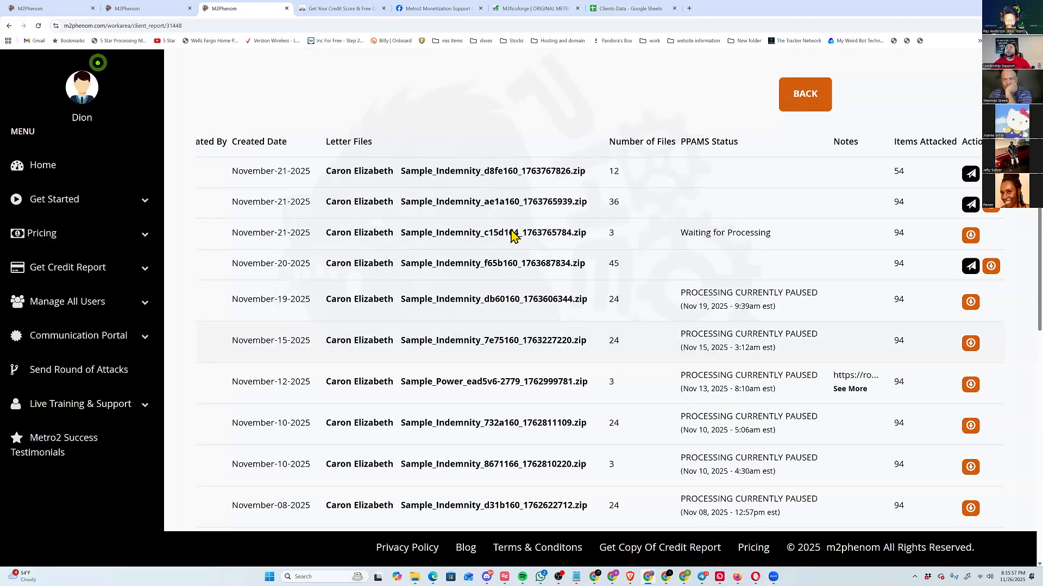
scroll(826, 312, "down", 10)
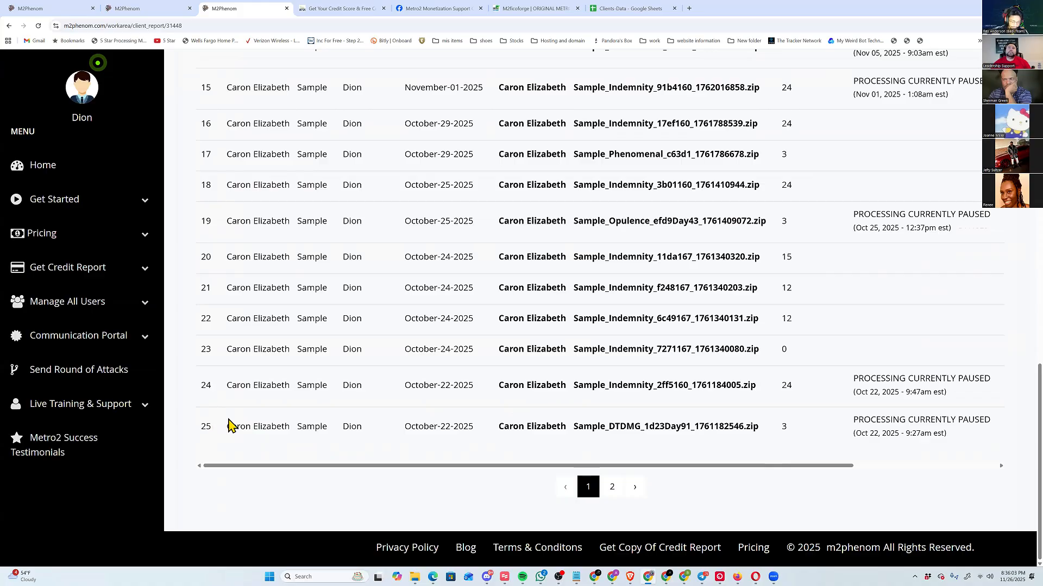
scroll(220, 404, "up", 10)
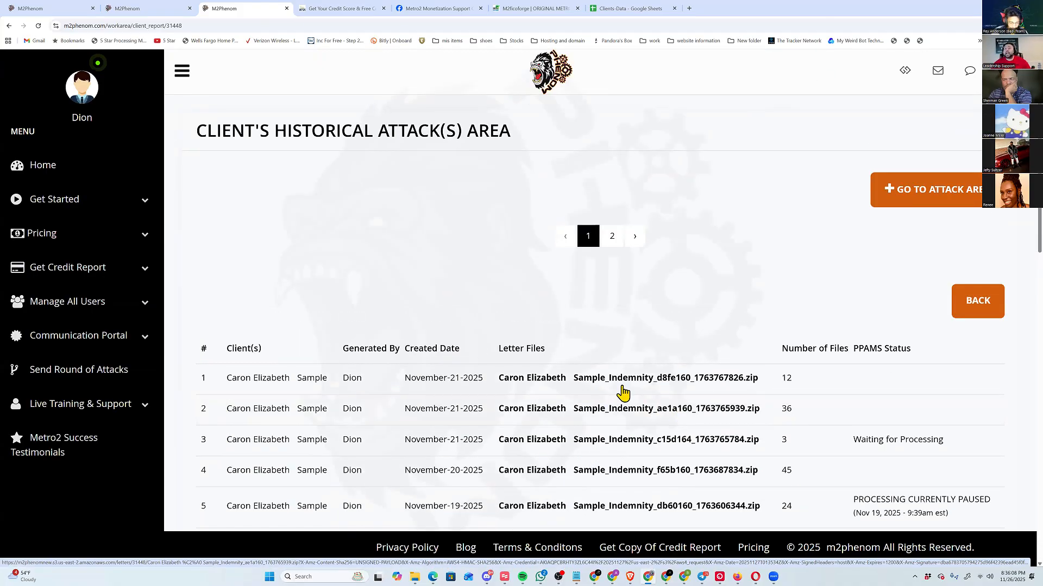
left_click(928, 208)
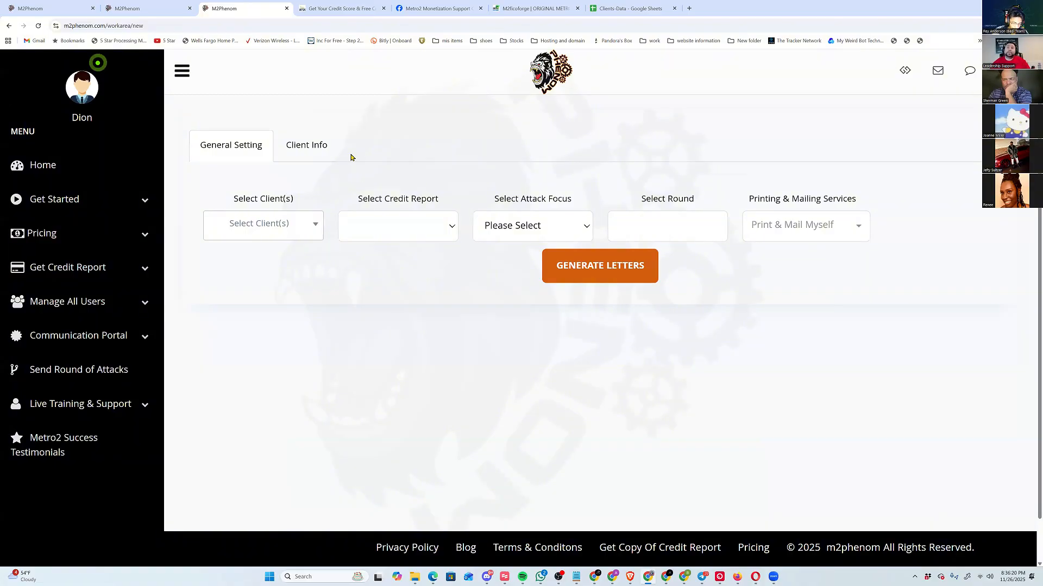
left_click(234, 227)
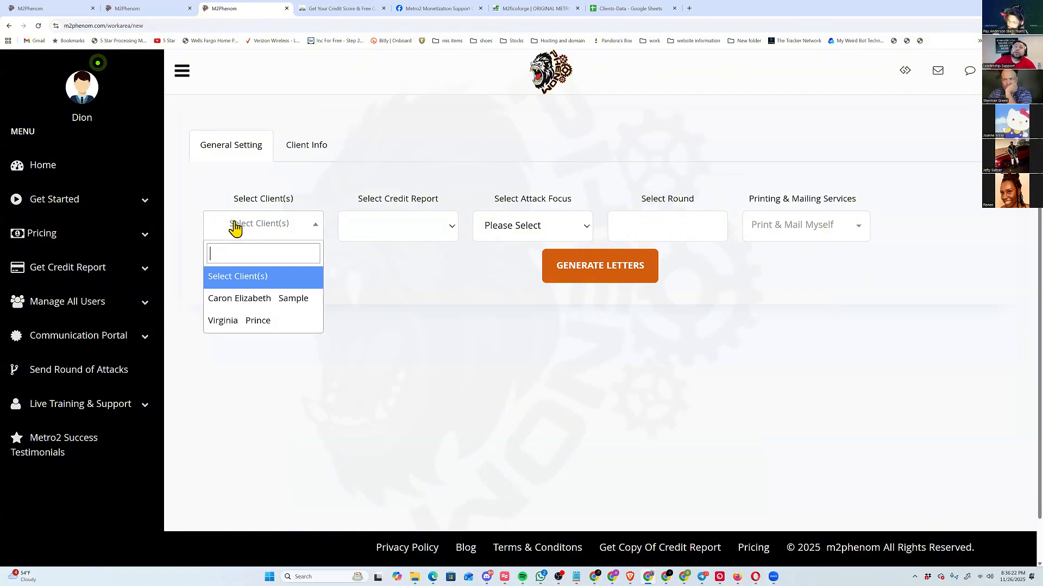
left_click(257, 300)
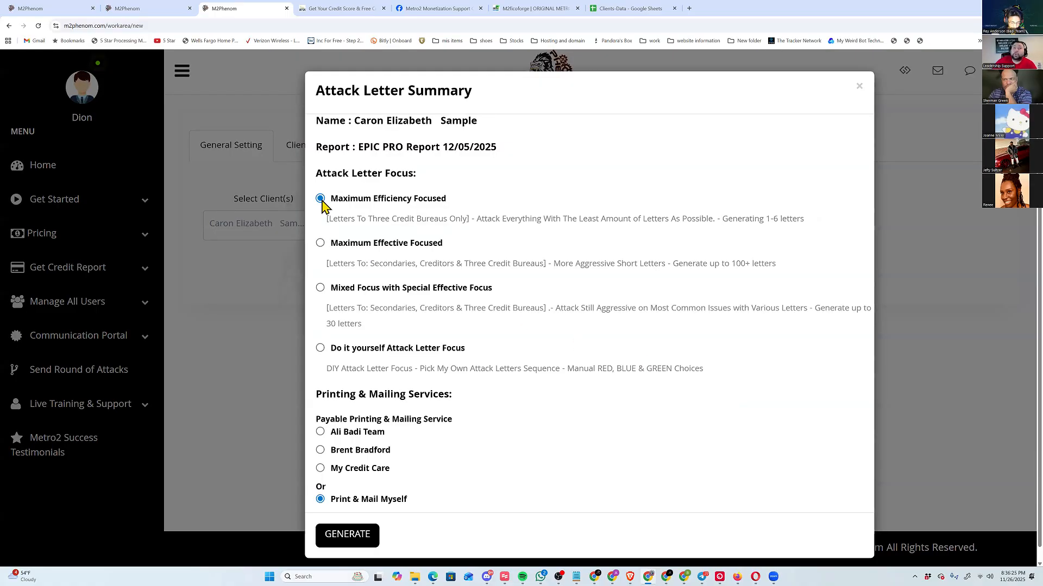
Choose the first payable printing and mailing service and set the letter focus to "Do it yourself Attack Letter Focus".
left_click(340, 433)
scroll(419, 489, "down", 5)
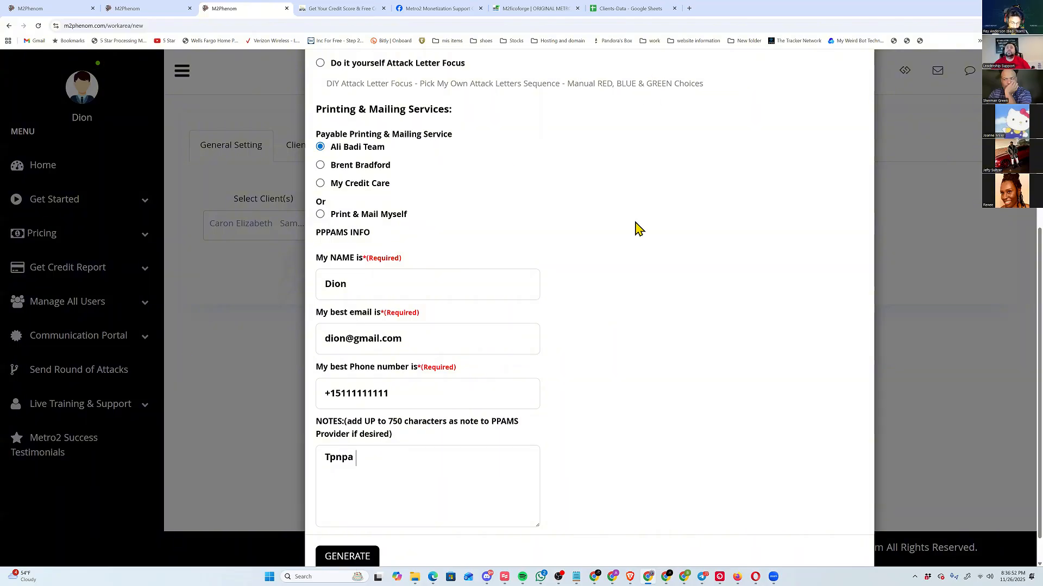
scroll(480, 231, "up", 5)
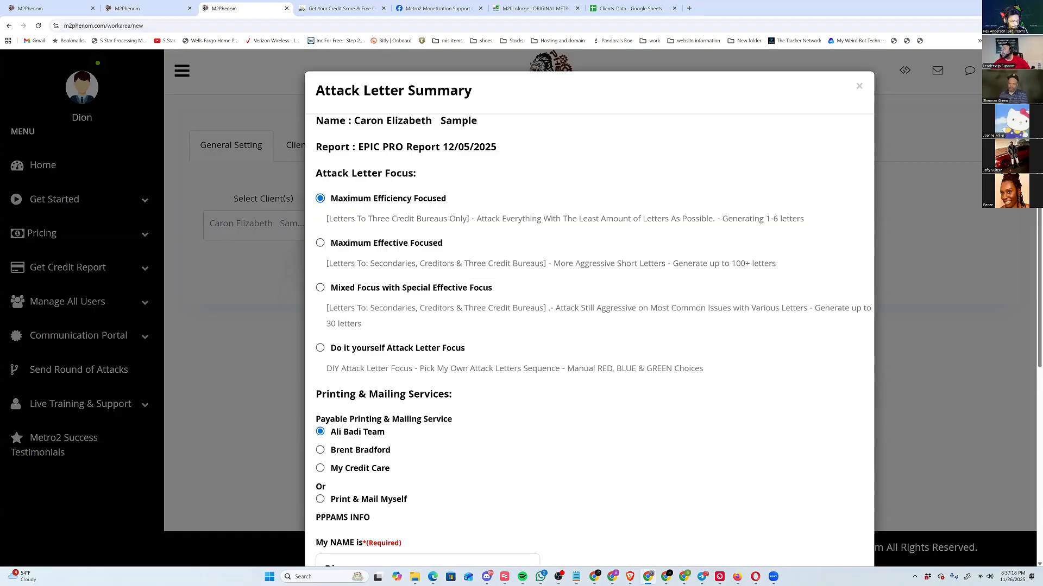
left_click(320, 350)
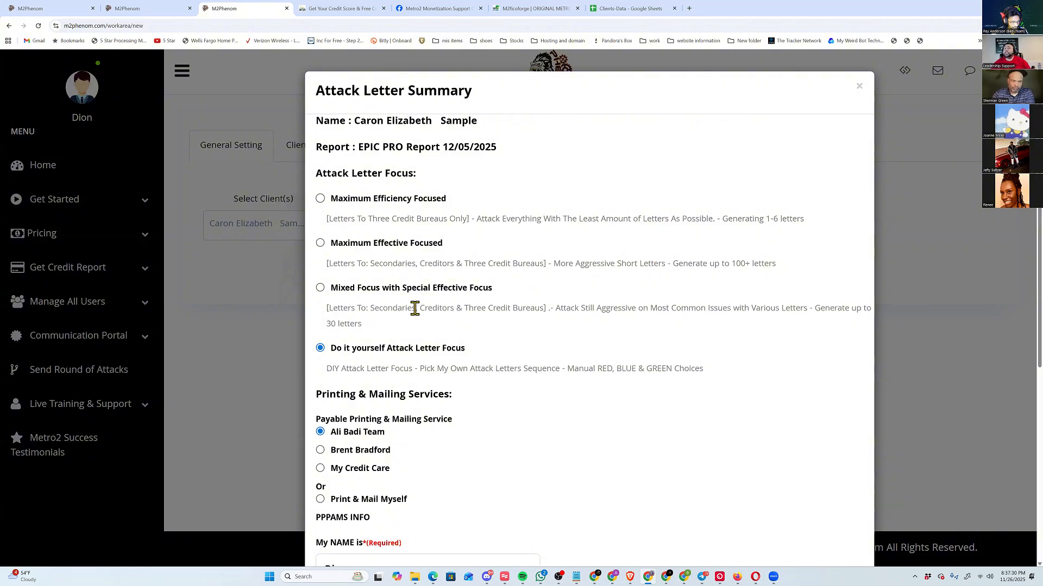
Review the Attack Letter Summary through the PPPAMS info and submit it for generation with the chosen settings.
left_click_drag(414, 309, 477, 308)
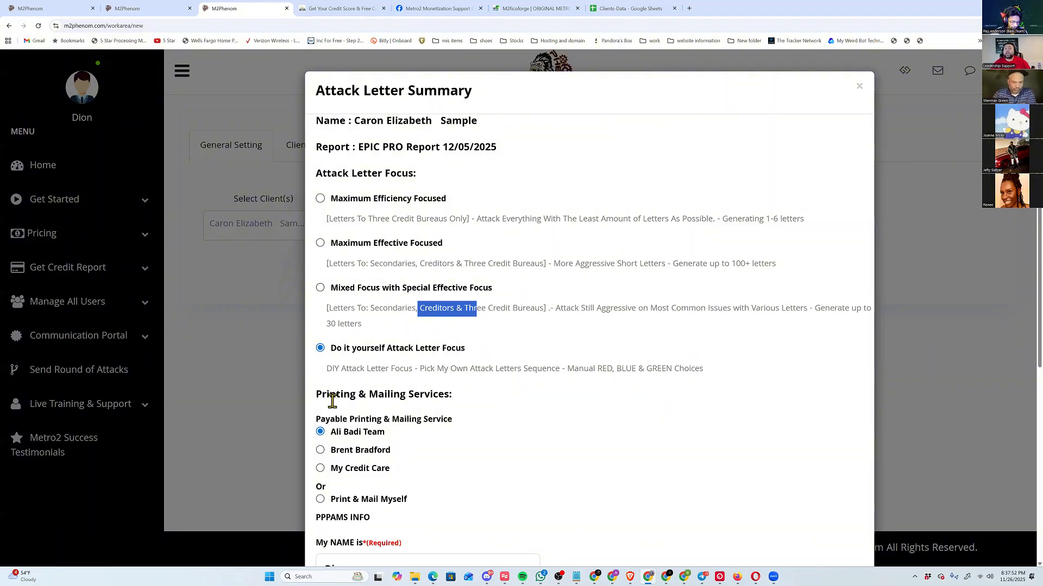
scroll(383, 491, "down", 1)
scroll(384, 491, "down", 5)
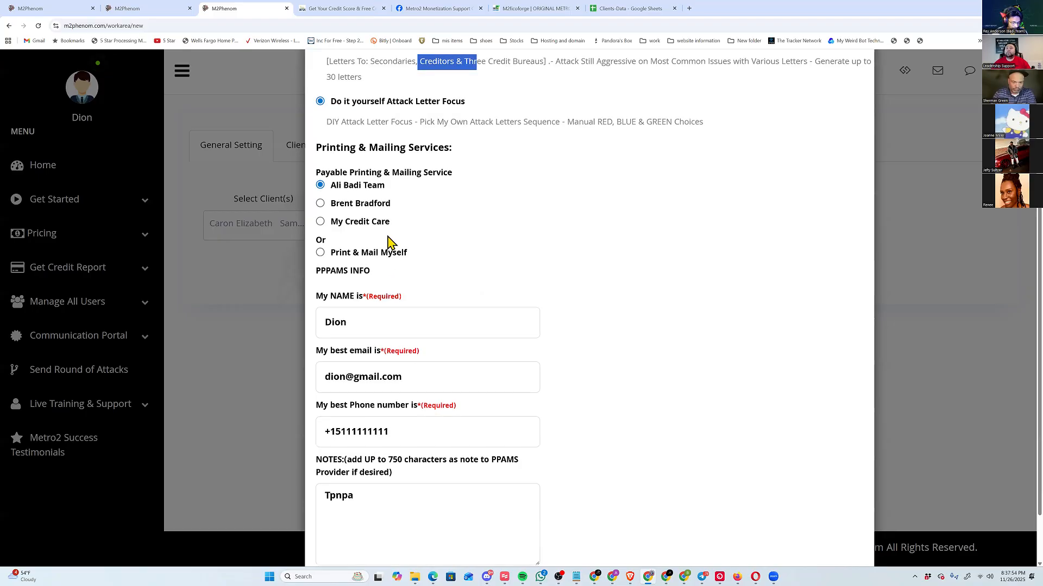
scroll(412, 223, "down", 1)
scroll(416, 458, "down", 1)
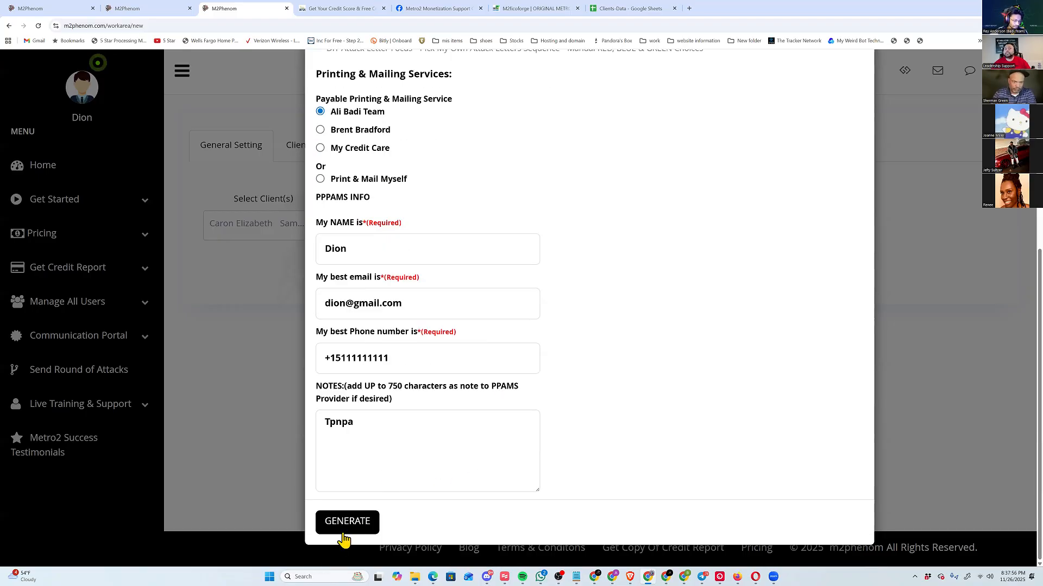
left_click(344, 532)
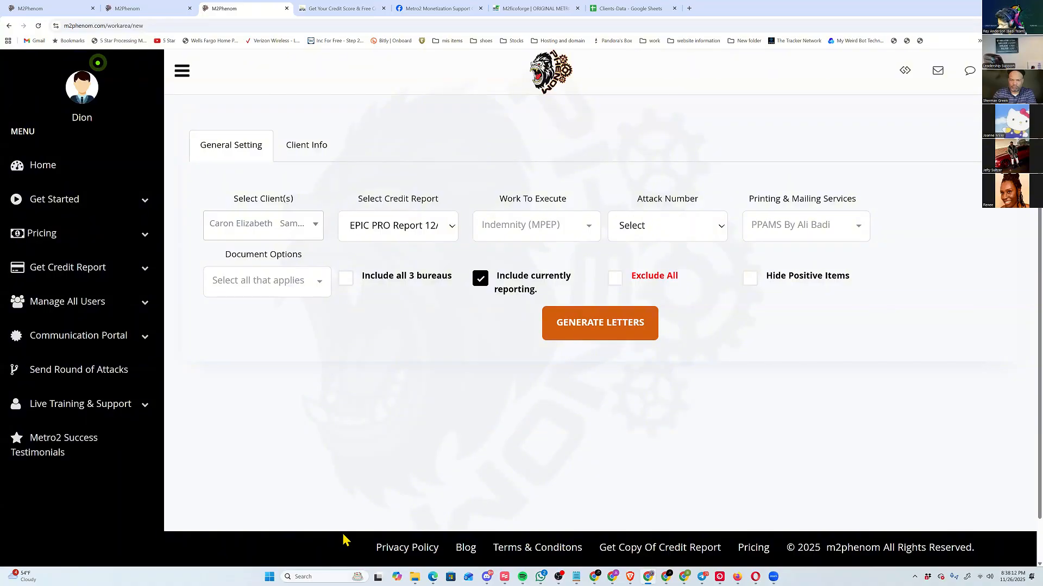
Handwrite "AI" above Work To Execute, box MPEP in its option list, and clear the ink marks.
left_click_drag(508, 186, 522, 185)
left_click_drag(508, 177, 549, 162)
left_click_drag(542, 163, 549, 183)
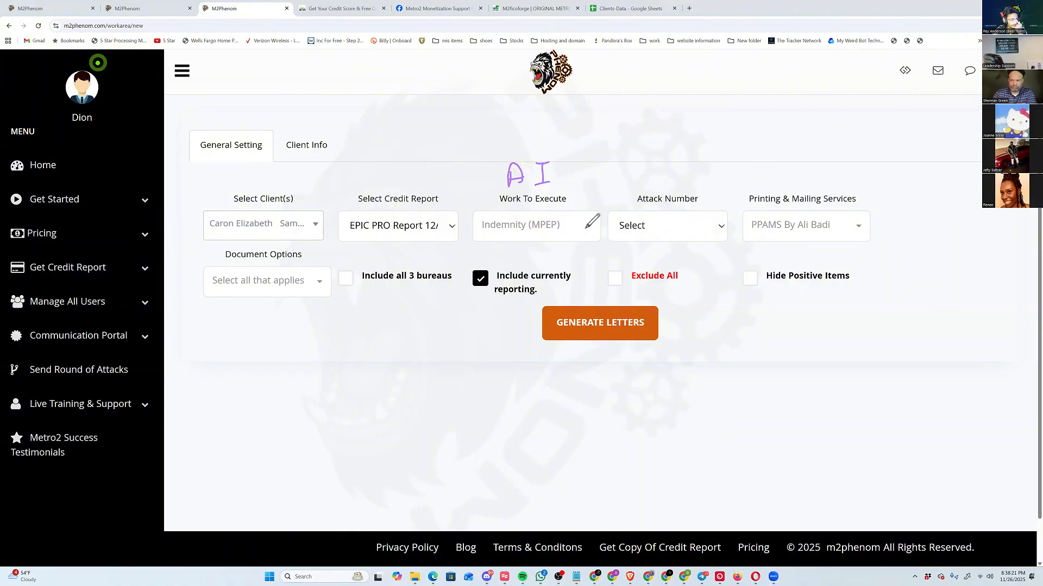
left_click(585, 227)
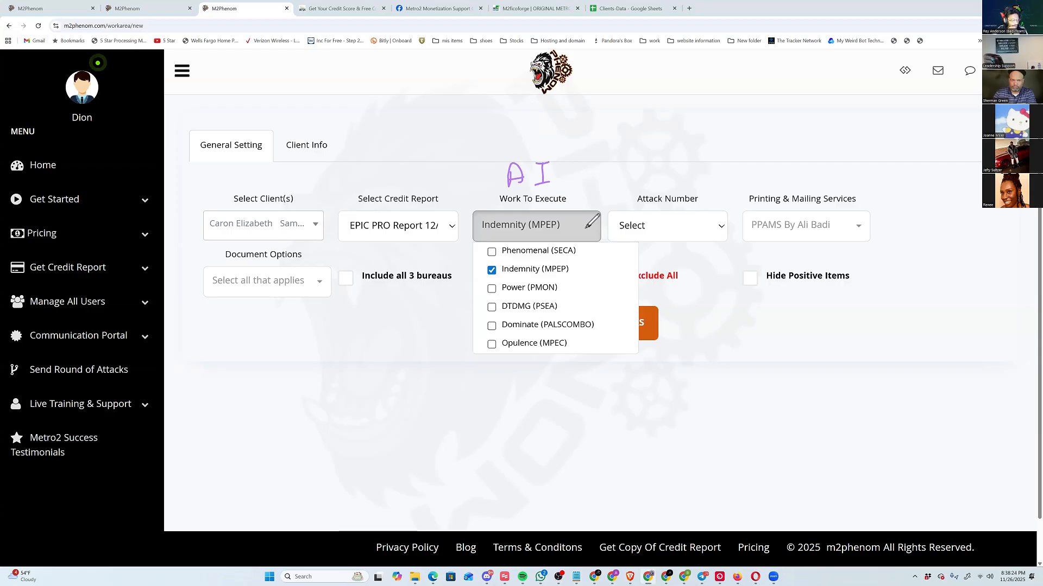
left_click_drag(542, 264, 540, 277)
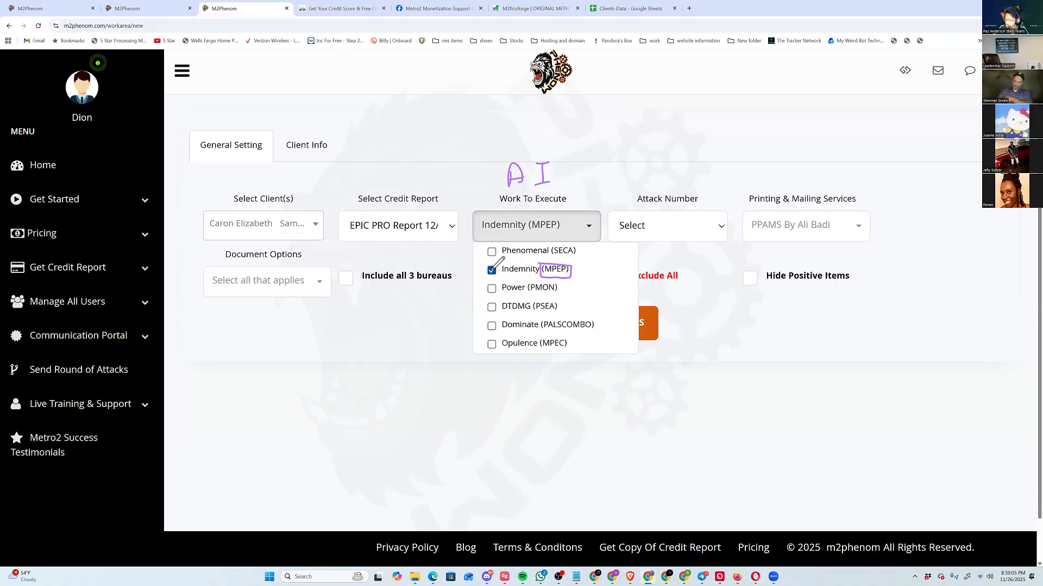
key("Escape")
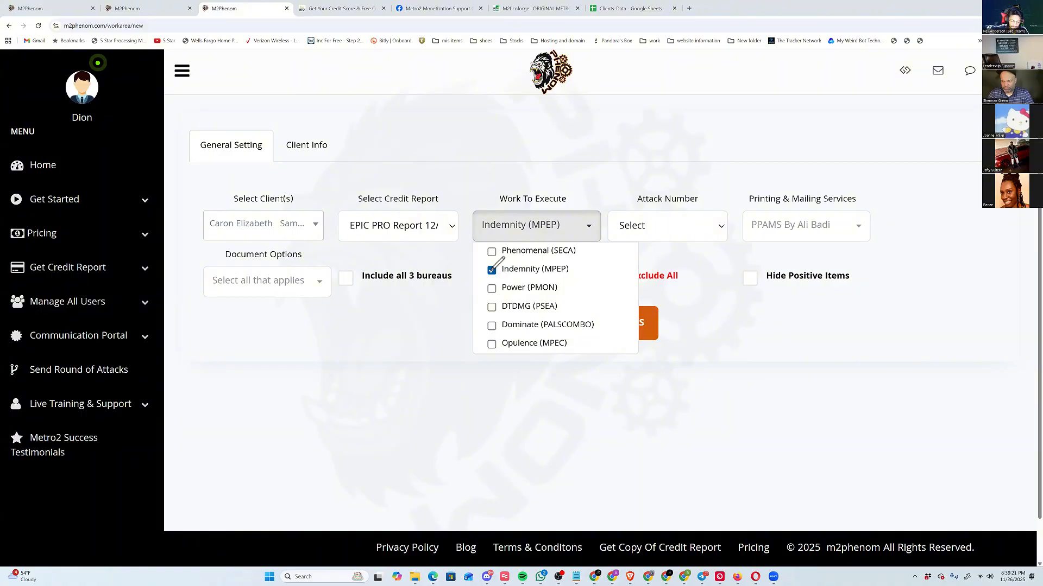
Set the attack number to Indemnity2 and close its attack selection dialog.
left_click(668, 226)
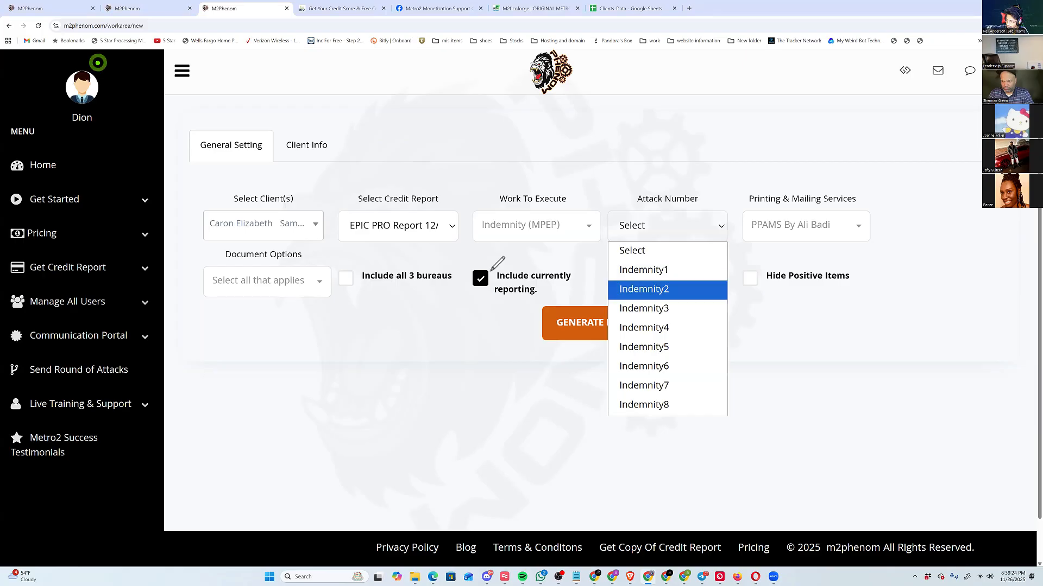
left_click(667, 289)
scroll(491, 270, "down", 5)
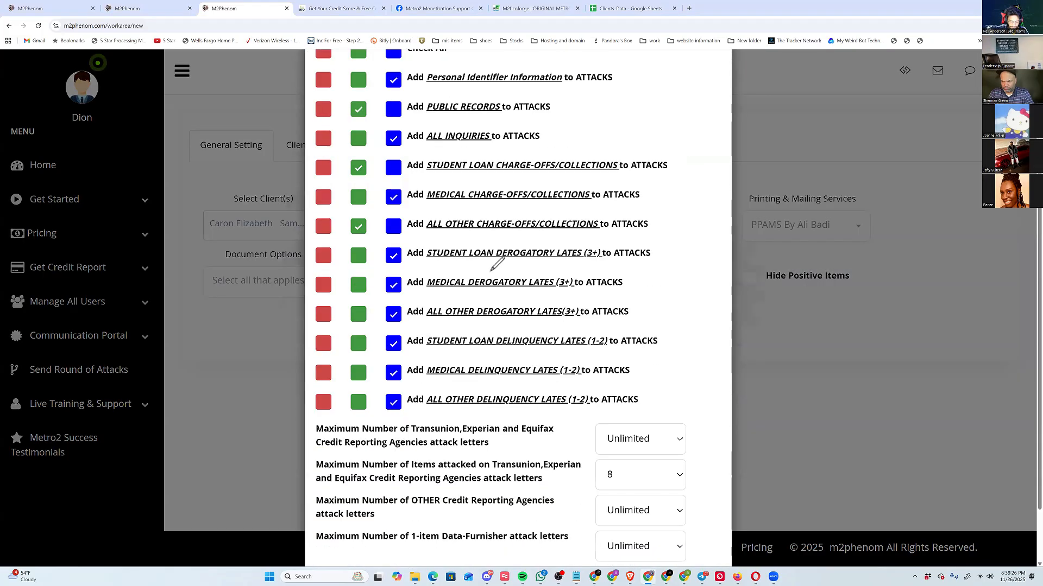
left_click(700, 520)
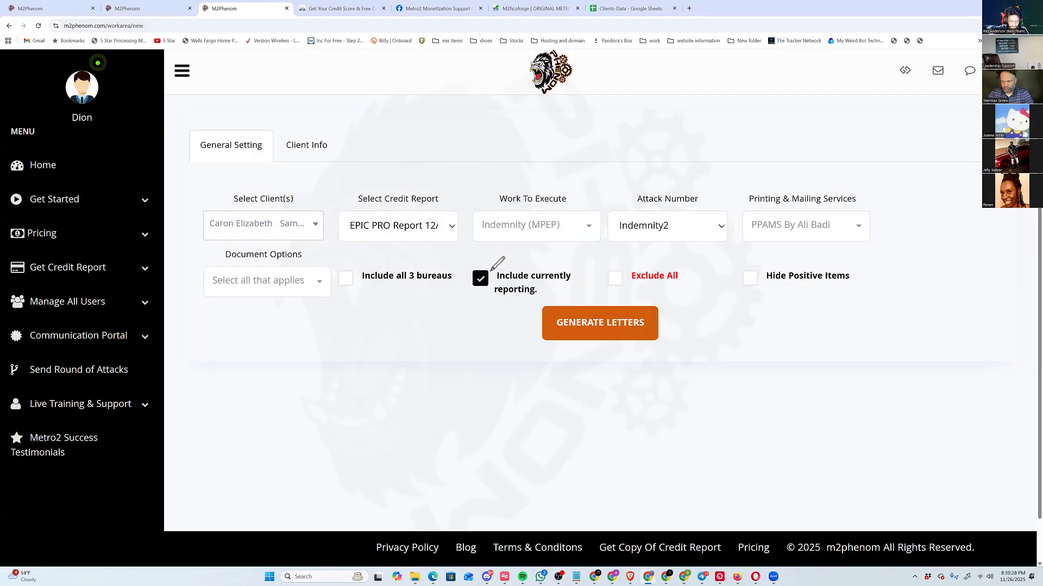
Choose the attack number that opens the Advance aMPEP selections and review its red, green and blue choices.
left_click(667, 226)
left_click(667, 289)
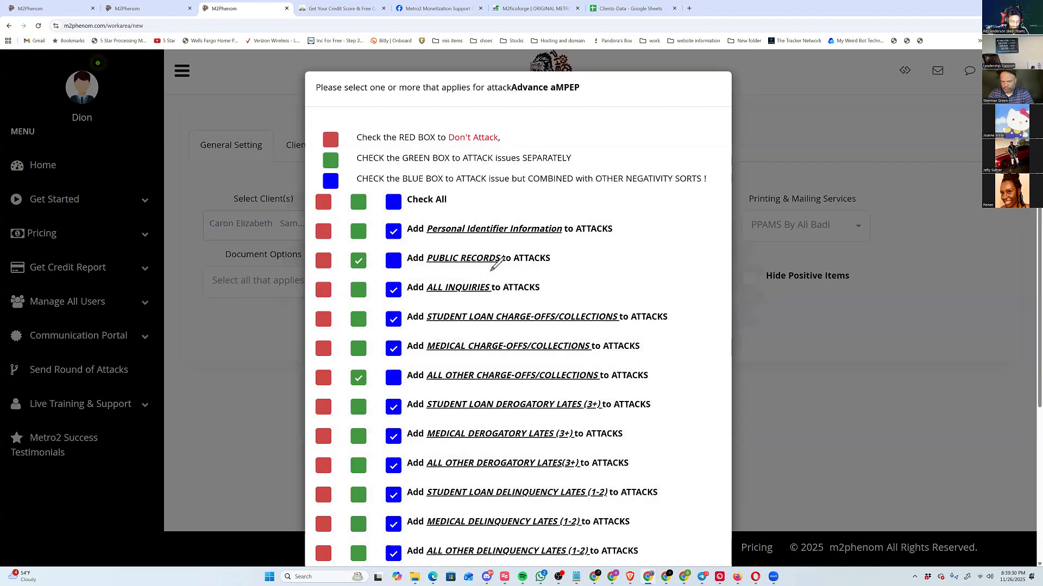
scroll(496, 264, "down", 2)
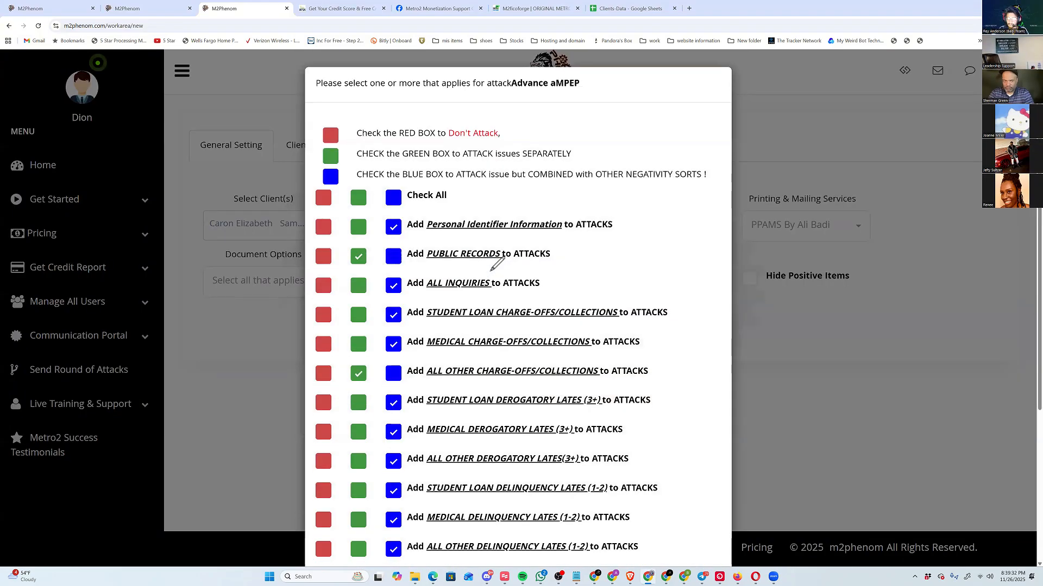
scroll(496, 264, "up", 1)
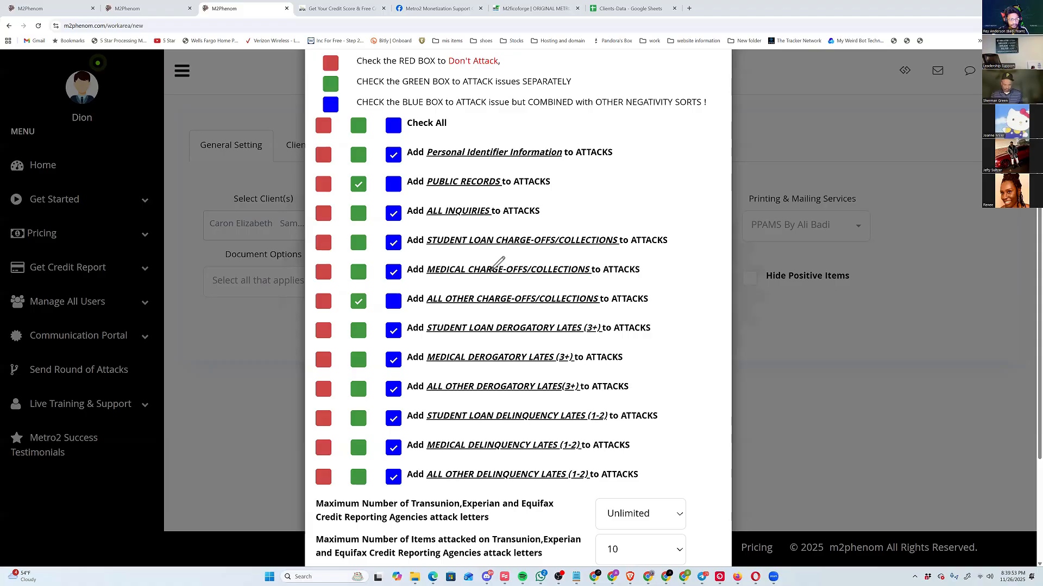
Box the initials of the personal identifier, public records and inquiries rows and handwrite "PI", "PUB" and "INQ" beside them.
mouse_move(437, 147)
left_mouse_down()
mouse_move(421, 151)
mouse_move(463, 143)
left_mouse_up()
mouse_move(622, 135)
left_mouse_down()
mouse_move(621, 160)
mouse_move(622, 147)
mouse_move(662, 138)
left_mouse_up()
mouse_move(651, 140)
left_mouse_down()
mouse_move(651, 154)
mouse_move(663, 156)
left_mouse_up()
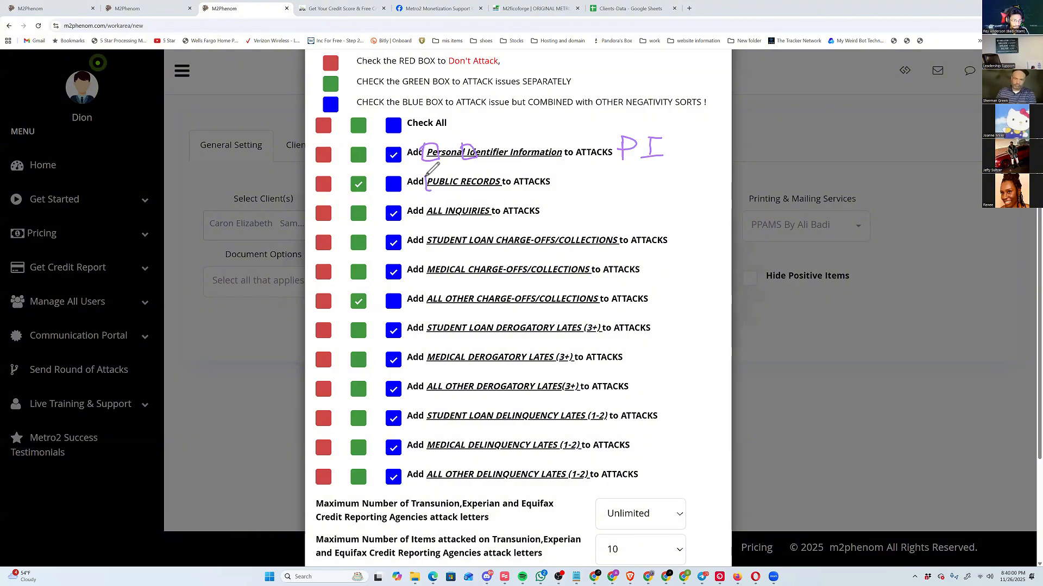
left_click_drag(435, 174, 427, 176)
mouse_move(568, 171)
left_mouse_down()
mouse_move(568, 188)
mouse_move(600, 169)
mouse_move(609, 187)
left_mouse_up()
mouse_move(607, 170)
left_mouse_down()
mouse_move(614, 163)
mouse_move(609, 188)
left_mouse_up()
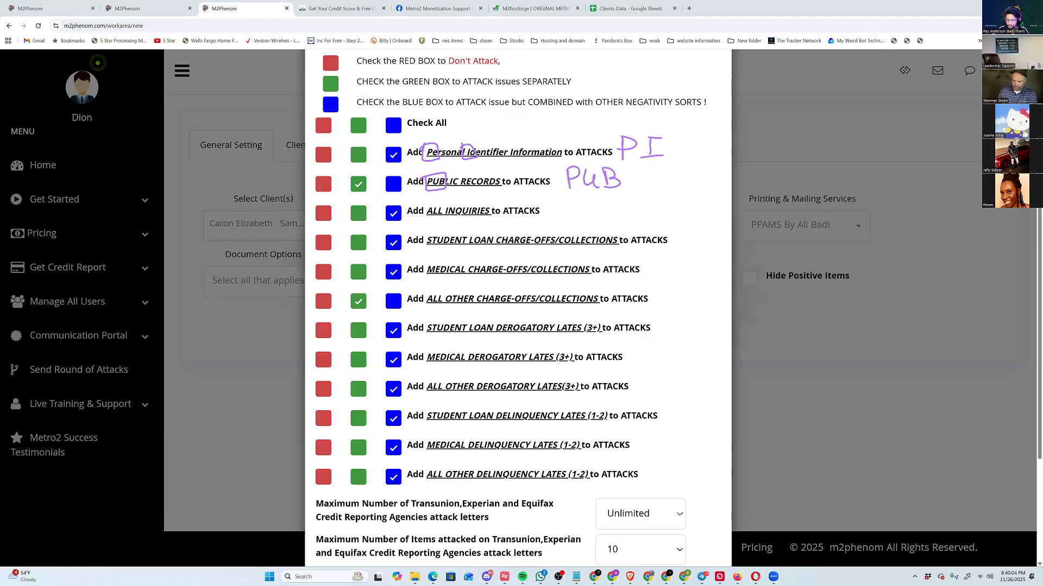
left_click_drag(462, 202, 444, 204)
left_click_drag(559, 202, 576, 200)
left_click_drag(568, 202, 576, 219)
mouse_move(585, 217)
left_mouse_down()
mouse_move(585, 202)
mouse_move(600, 201)
mouse_move(619, 201)
mouse_move(625, 215)
left_mouse_up()
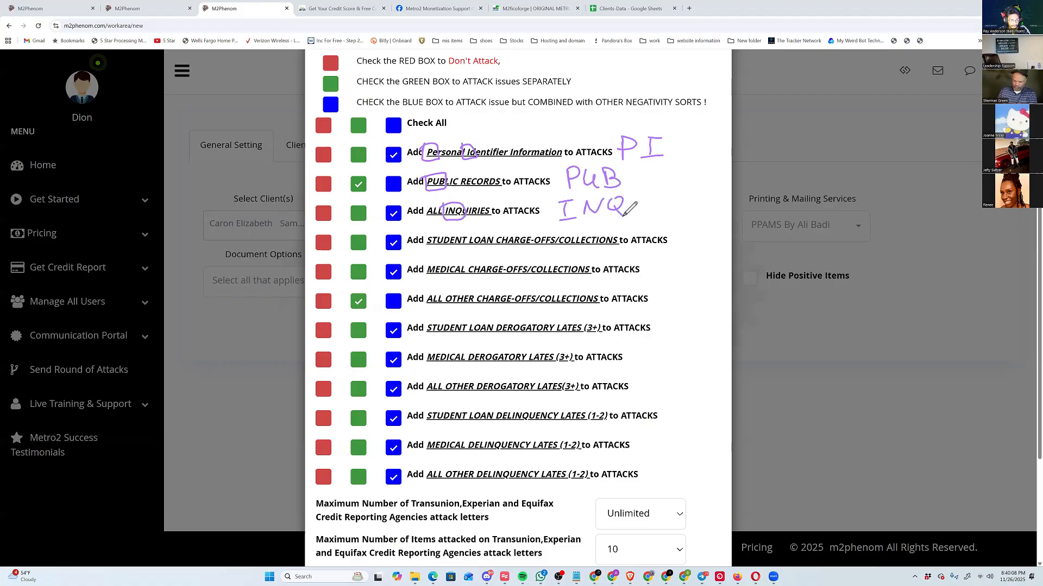
Box the initials of the three charge-offs/collections rows and handwrite "SLCC", "MCC" and "AOCC" beside them.
mouse_move(436, 233)
left_mouse_down()
mouse_move(428, 250)
mouse_move(492, 232)
left_mouse_up()
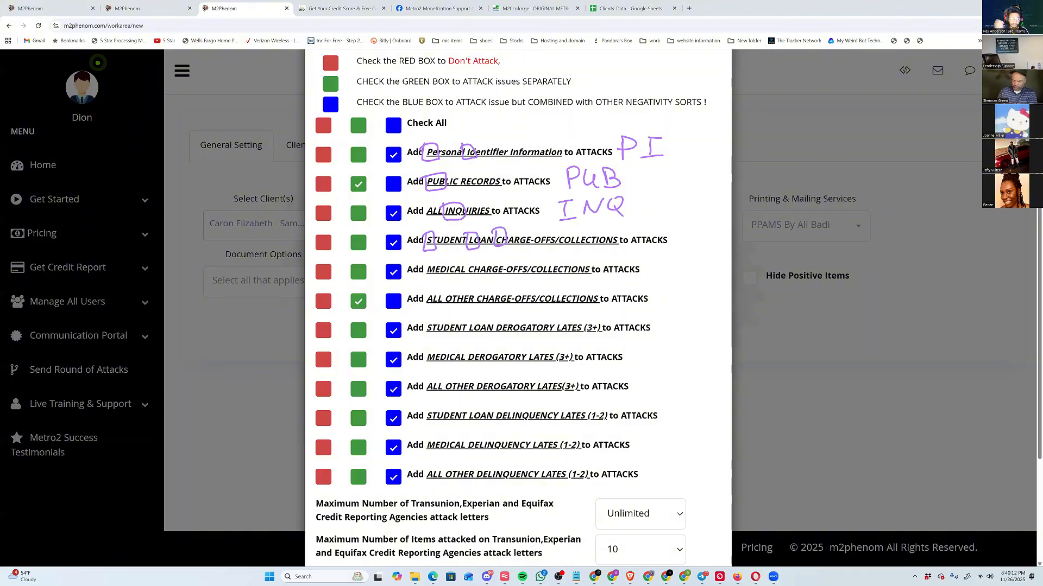
left_click_drag(569, 233, 560, 231)
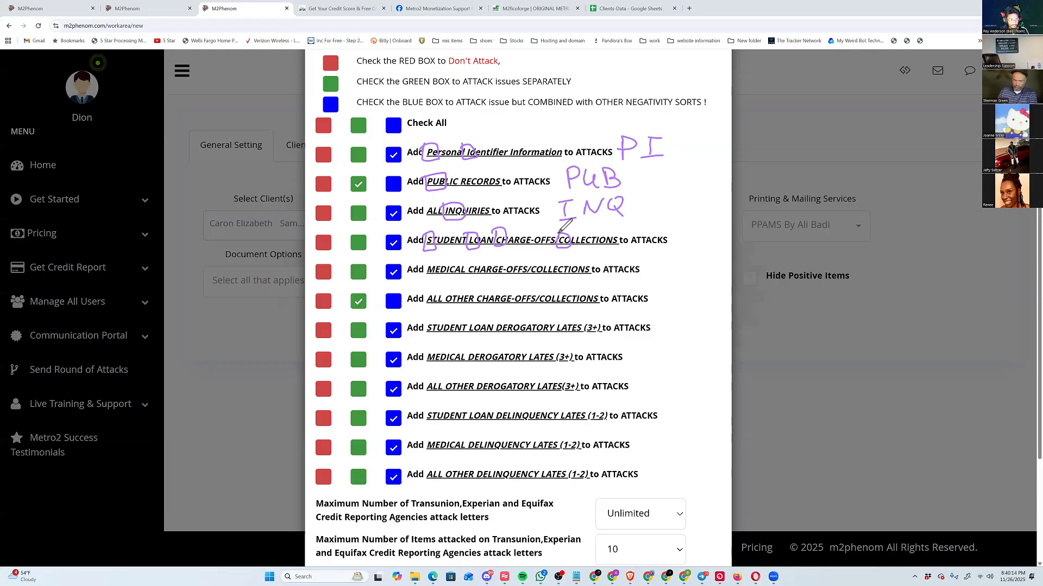
mouse_move(687, 228)
left_mouse_down()
mouse_move(676, 243)
mouse_move(726, 247)
left_mouse_up()
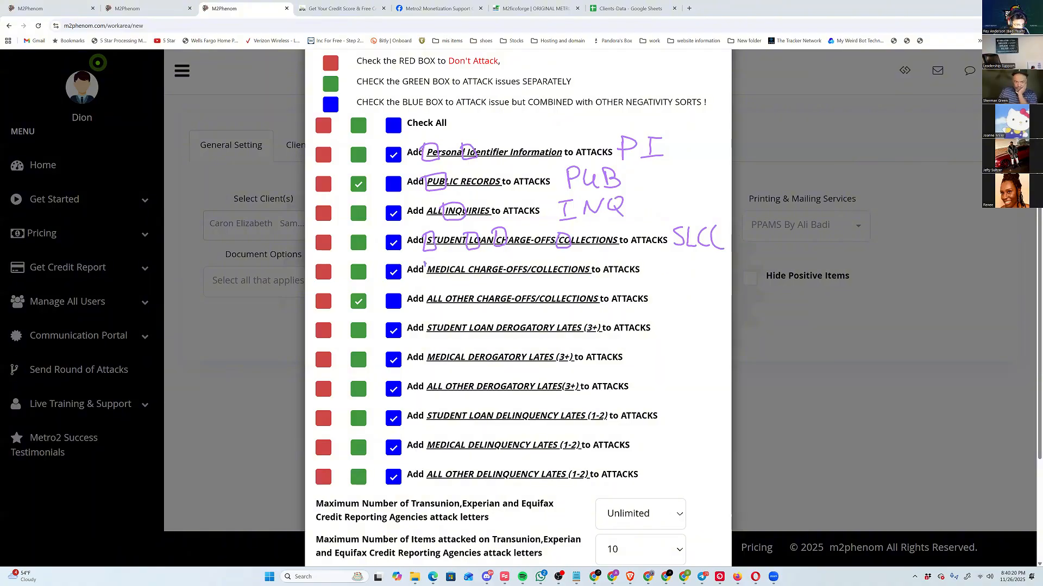
left_click_drag(434, 261, 528, 263)
mouse_move(651, 278)
left_mouse_down()
mouse_move(660, 269)
mouse_move(700, 277)
left_mouse_up()
mouse_move(433, 293)
left_mouse_down()
mouse_move(427, 305)
mouse_move(435, 292)
mouse_move(491, 300)
mouse_move(442, 305)
mouse_move(453, 289)
mouse_move(478, 306)
left_mouse_up()
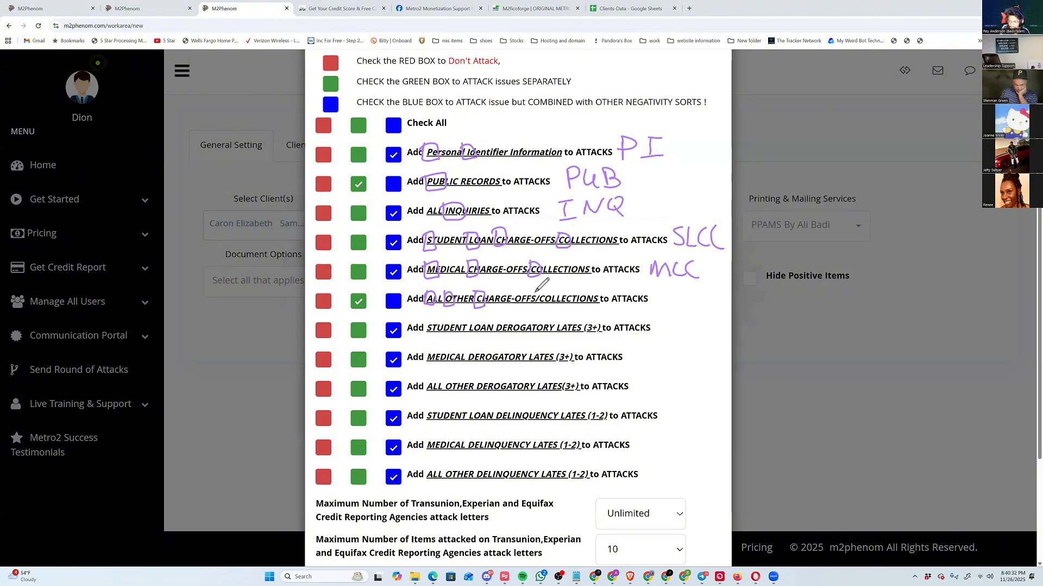
left_click_drag(536, 285, 536, 291)
mouse_move(658, 290)
left_mouse_down()
mouse_move(658, 307)
mouse_move(669, 305)
left_mouse_up()
left_click_drag(658, 299, 714, 298)
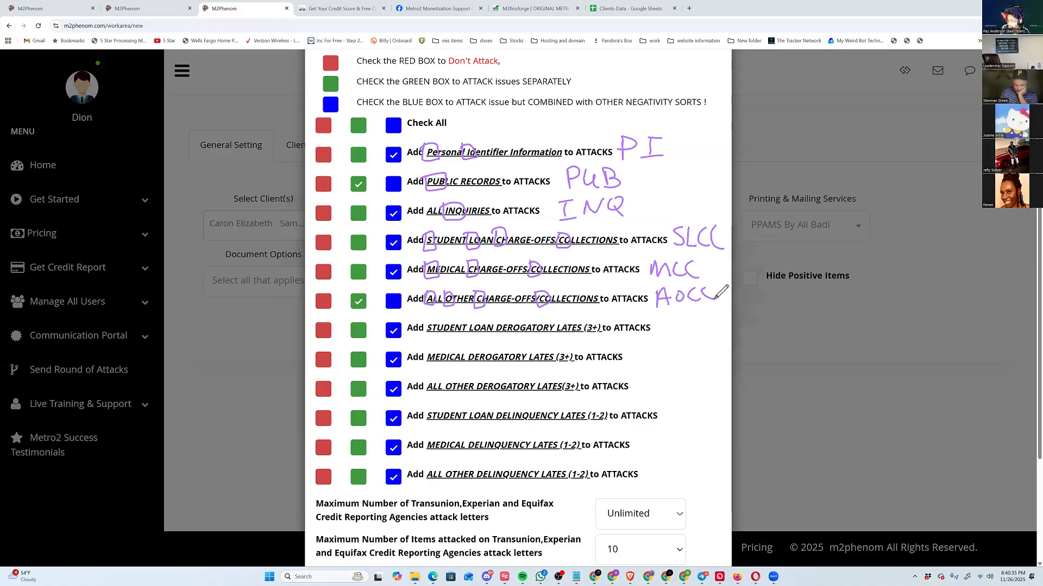
Box the initials of the three derogatory lates rows and handwrite "SLDL3+", "MDL3+" and "AODL3+" beside them.
mouse_move(437, 320)
left_mouse_down()
mouse_move(429, 339)
mouse_move(426, 321)
mouse_move(472, 337)
mouse_move(467, 320)
mouse_move(497, 338)
left_mouse_up()
mouse_move(560, 320)
left_mouse_down()
mouse_move(565, 334)
mouse_move(555, 320)
mouse_move(609, 329)
mouse_move(582, 320)
left_mouse_up()
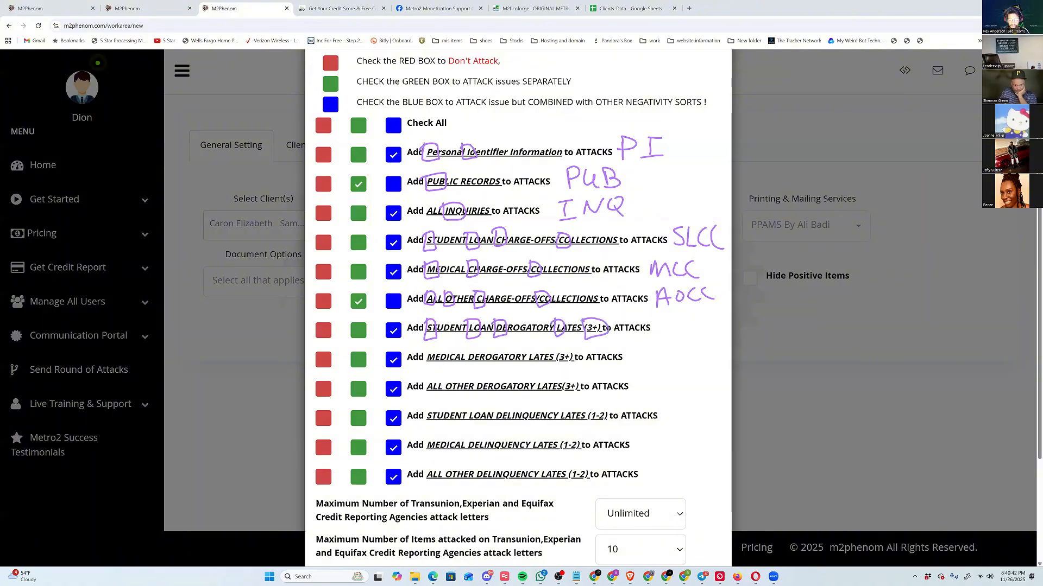
mouse_move(665, 318)
left_mouse_down()
mouse_move(650, 336)
mouse_move(681, 334)
left_mouse_up()
mouse_move(685, 329)
left_mouse_down()
mouse_move(739, 321)
mouse_move(733, 333)
left_mouse_up()
mouse_move(424, 352)
left_mouse_down()
mouse_move(437, 359)
mouse_move(425, 368)
mouse_move(468, 351)
mouse_move(469, 371)
mouse_move(527, 345)
left_mouse_up()
mouse_move(528, 346)
left_mouse_down()
mouse_move(530, 365)
mouse_move(556, 351)
left_mouse_up()
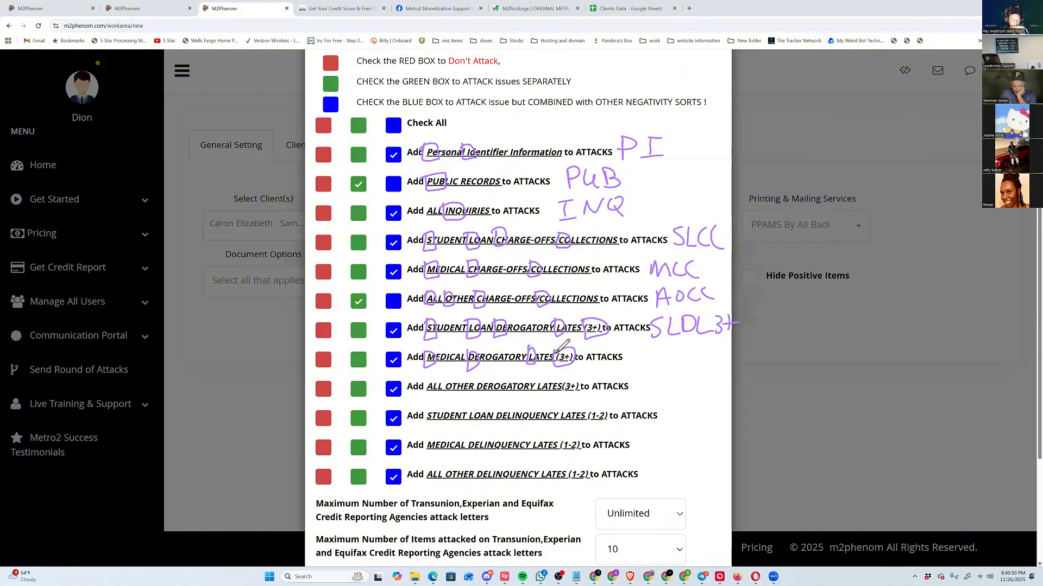
mouse_move(647, 348)
left_mouse_down()
mouse_move(662, 348)
mouse_move(664, 367)
left_mouse_up()
mouse_move(674, 356)
left_mouse_down()
mouse_move(673, 367)
mouse_move(735, 359)
left_mouse_up()
left_click_drag(729, 353, 745, 349)
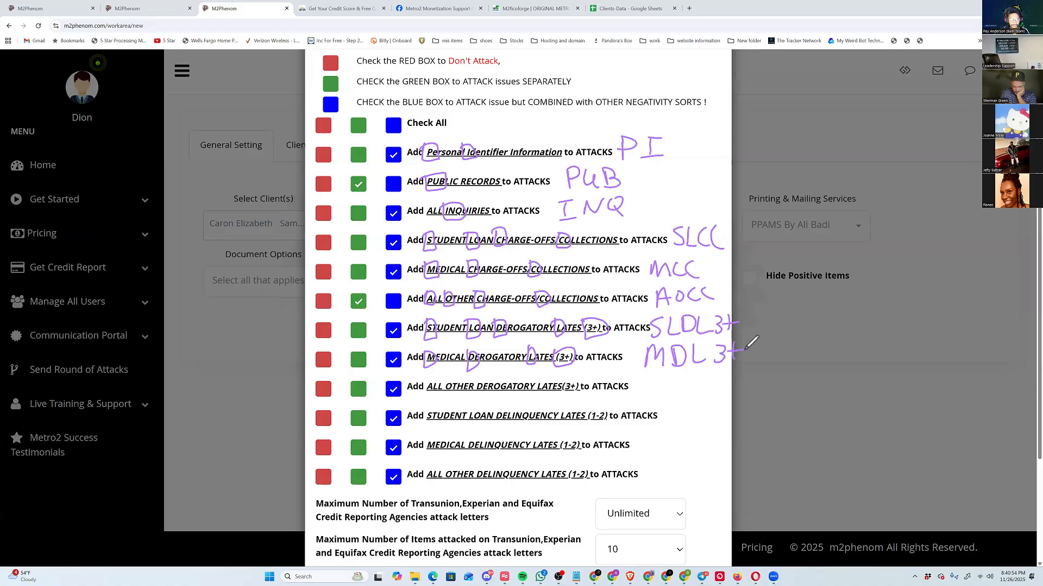
mouse_move(426, 381)
left_mouse_down()
mouse_move(563, 383)
mouse_move(572, 369)
left_mouse_up()
mouse_move(646, 396)
left_mouse_down()
mouse_move(654, 376)
mouse_move(659, 396)
left_mouse_up()
mouse_move(648, 388)
left_mouse_down()
mouse_move(671, 377)
mouse_move(686, 396)
mouse_move(739, 399)
left_mouse_up()
left_click_drag(729, 387, 743, 383)
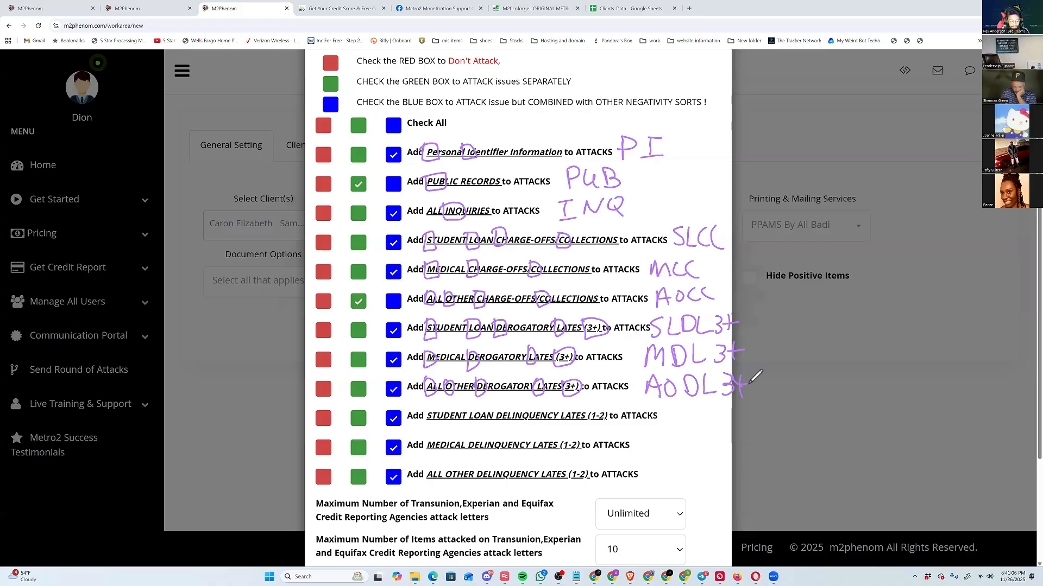
Box the initials of the three delinquency lates rows and handwrite "SLDL1-2", "MDL1-2" and "AODL1-2" beside them.
left_click_drag(424, 405, 424, 427)
mouse_move(468, 399)
left_mouse_down()
mouse_move(469, 427)
mouse_move(498, 427)
left_mouse_up()
mouse_move(560, 411)
left_mouse_down()
mouse_move(560, 427)
mouse_move(588, 427)
left_mouse_up()
left_click_drag(588, 396, 587, 426)
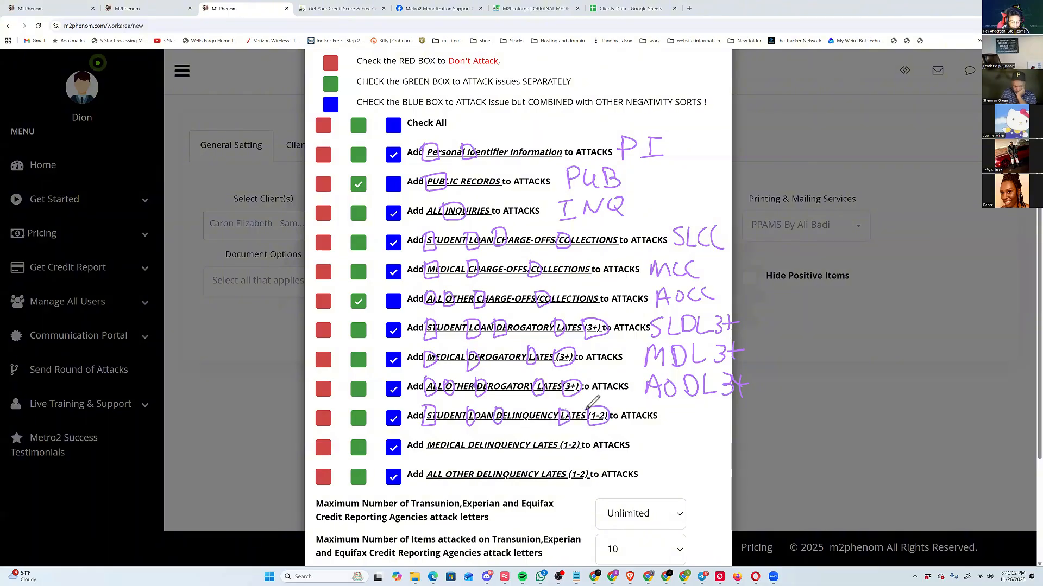
mouse_move(673, 408)
left_mouse_down()
mouse_move(663, 430)
mouse_move(695, 429)
left_mouse_up()
mouse_move(701, 407)
left_mouse_down()
mouse_move(700, 430)
mouse_move(740, 429)
mouse_move(753, 412)
left_mouse_up()
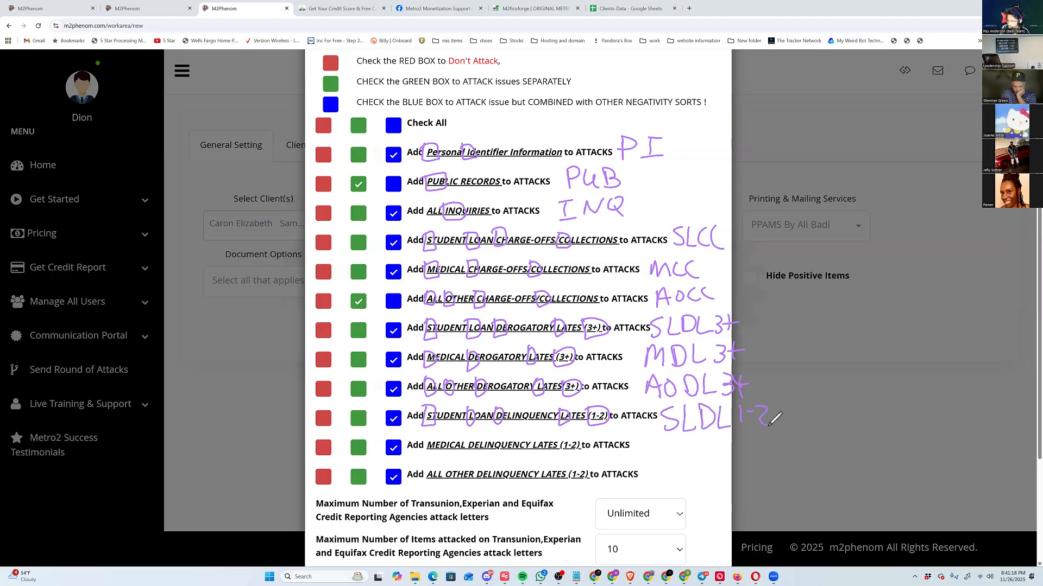
left_click_drag(432, 434, 471, 435)
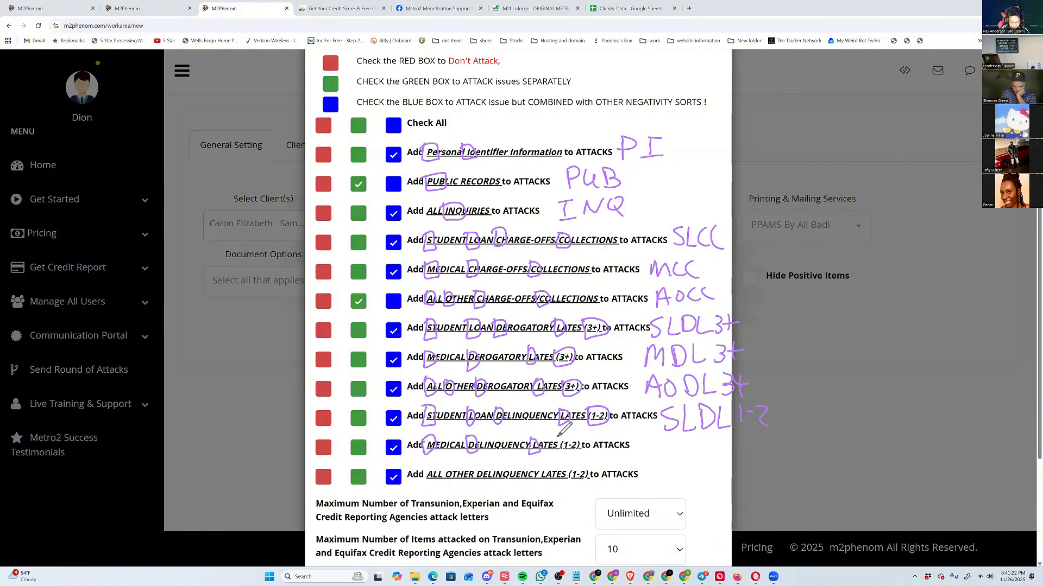
left_click_drag(565, 435, 568, 434)
mouse_move(640, 453)
left_mouse_down()
mouse_move(652, 437)
mouse_move(666, 453)
mouse_move(719, 453)
left_mouse_up()
left_click_drag(726, 446, 753, 452)
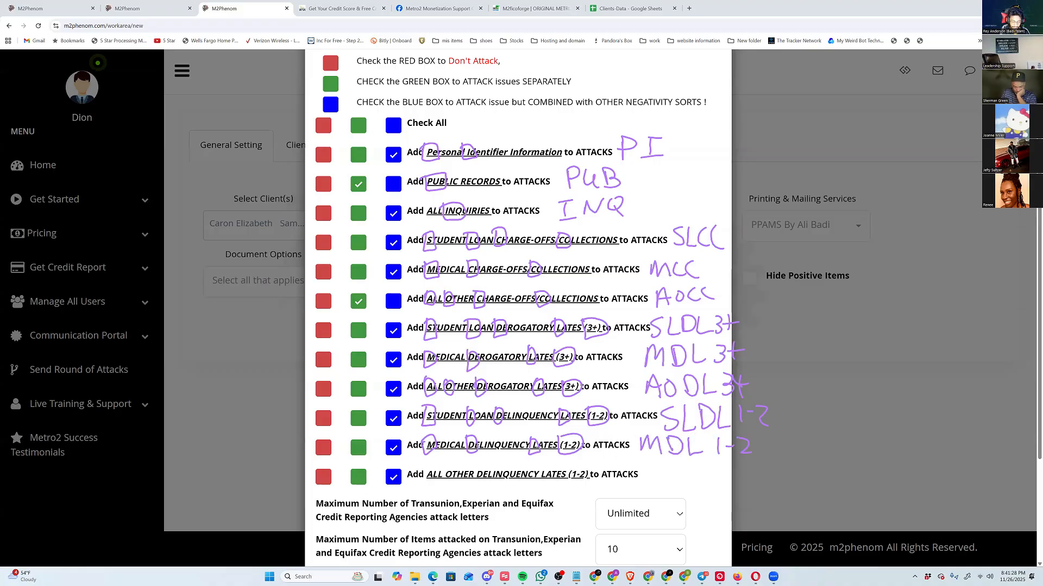
mouse_move(434, 461)
left_mouse_down()
mouse_move(433, 482)
mouse_move(445, 467)
mouse_move(450, 482)
mouse_move(575, 485)
left_mouse_up()
left_click_drag(646, 481, 674, 481)
mouse_move(683, 463)
left_mouse_down()
mouse_move(683, 481)
mouse_move(752, 478)
left_mouse_up()
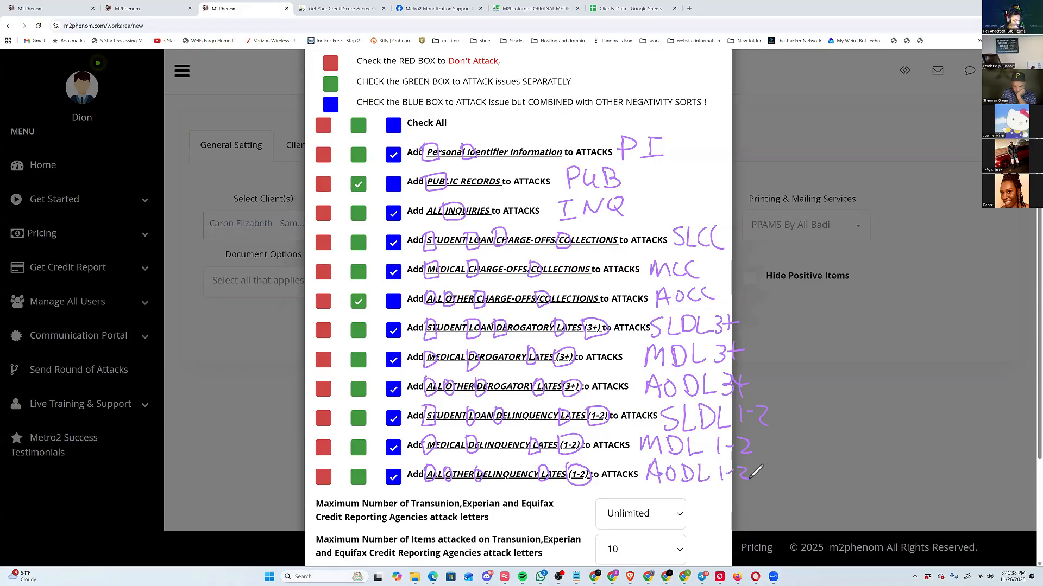
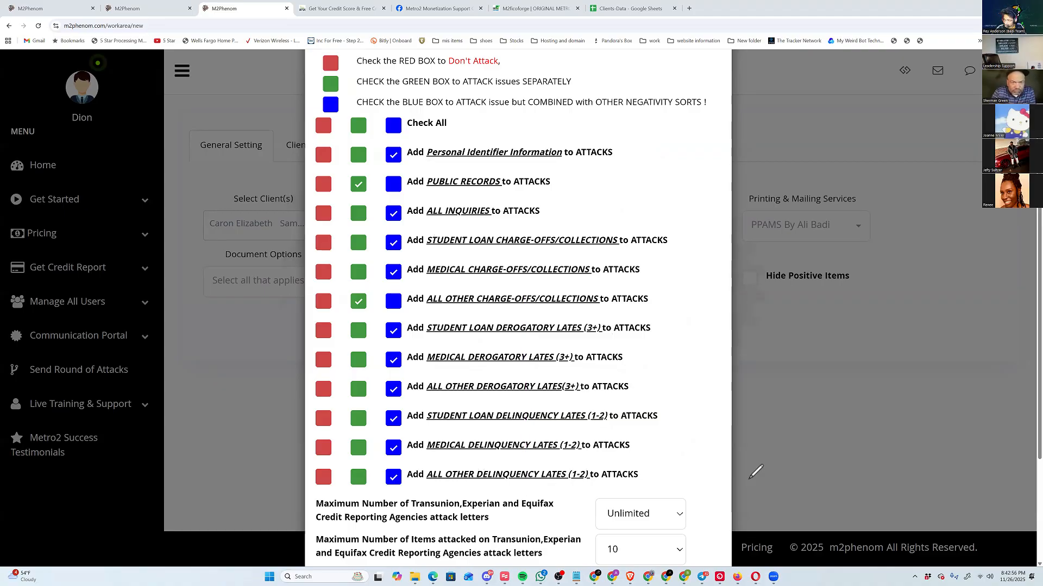
Apply the attack category selections with the listed letter limits and dismiss the creditor address notice.
scroll(755, 472, "down", 3)
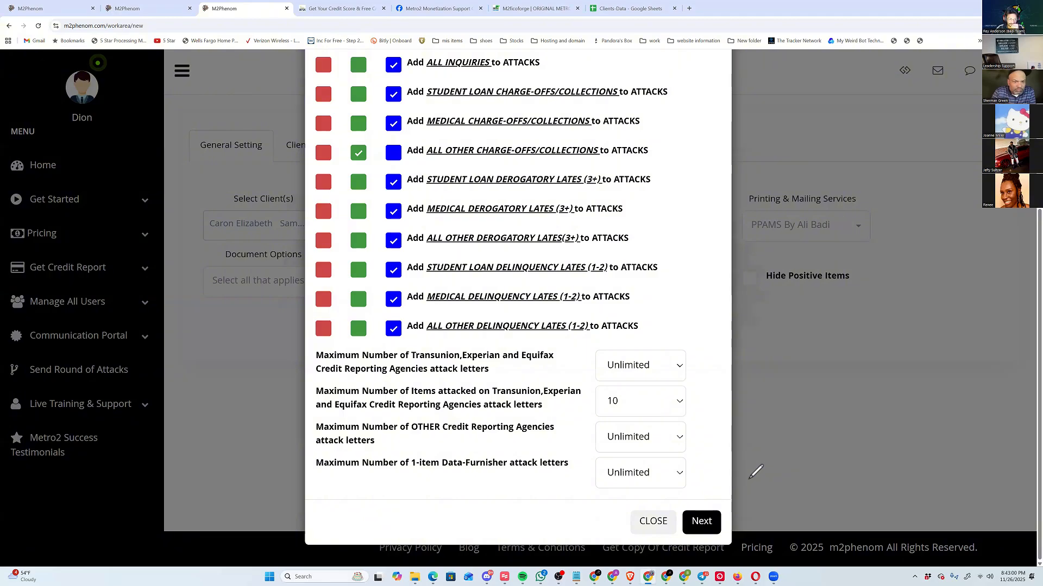
left_click(701, 521)
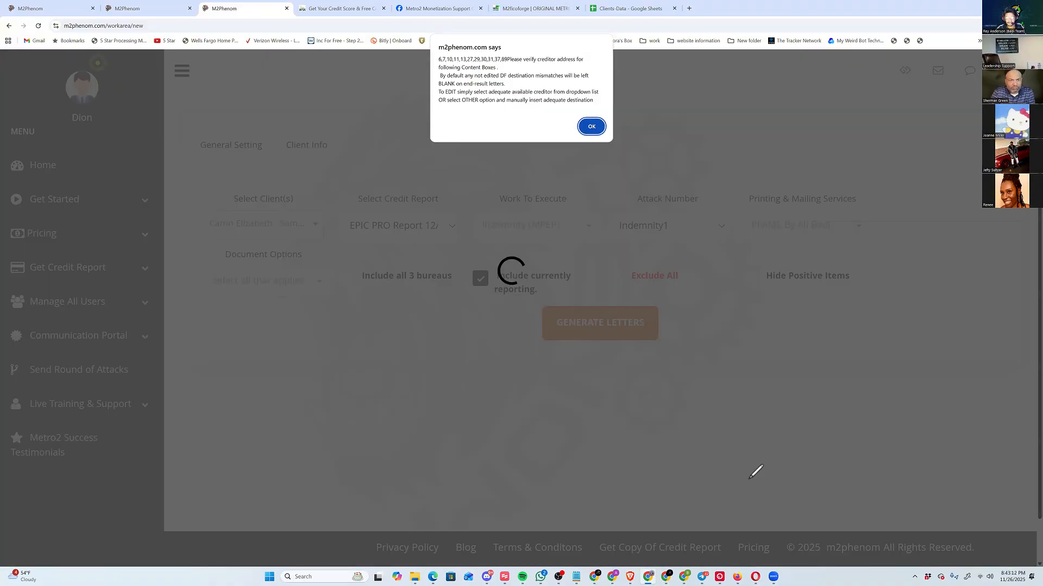
key("Return")
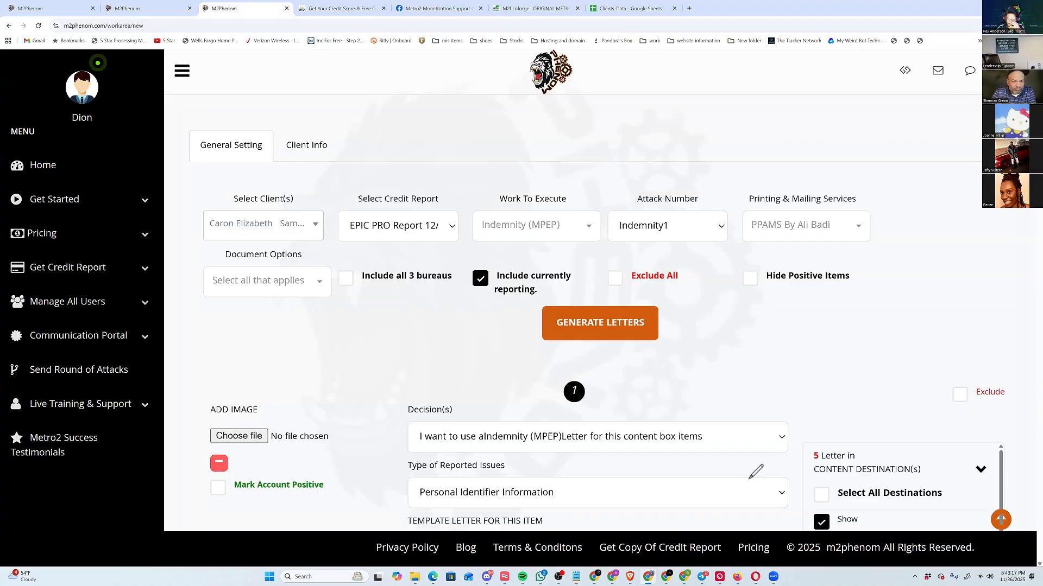
Mark the orange content navigator and the Hide Positive Items option with the pen, and turn on Hide Positive Items.
left_click_drag(1019, 487, 1013, 507)
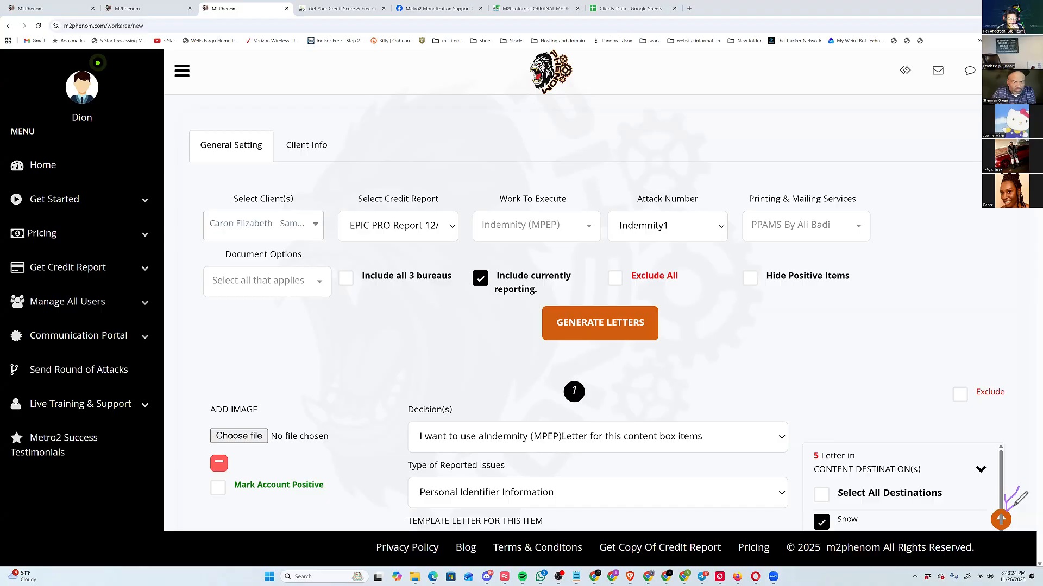
left_click(1001, 521)
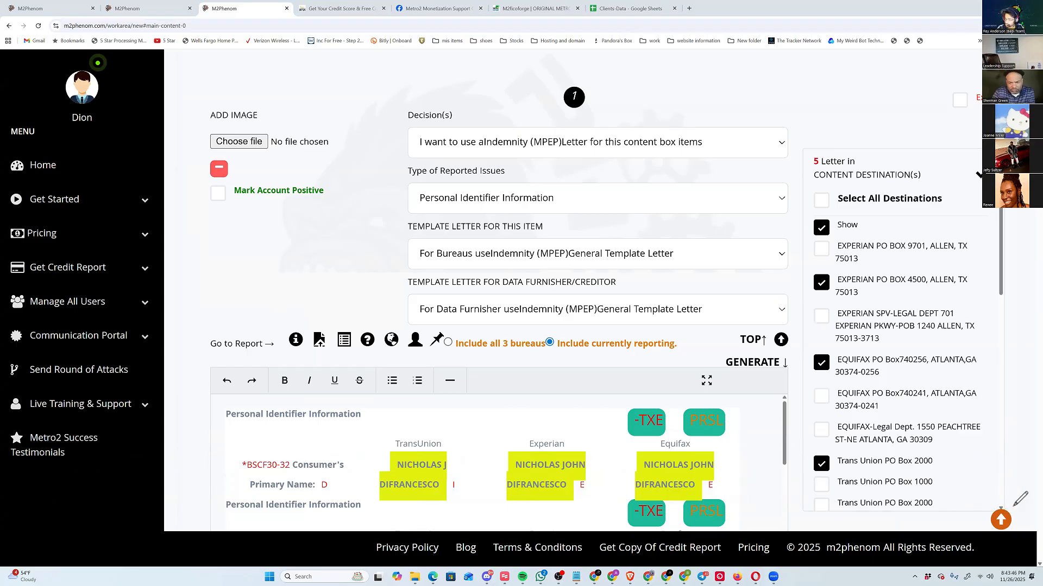
scroll(1014, 507, "up", 5)
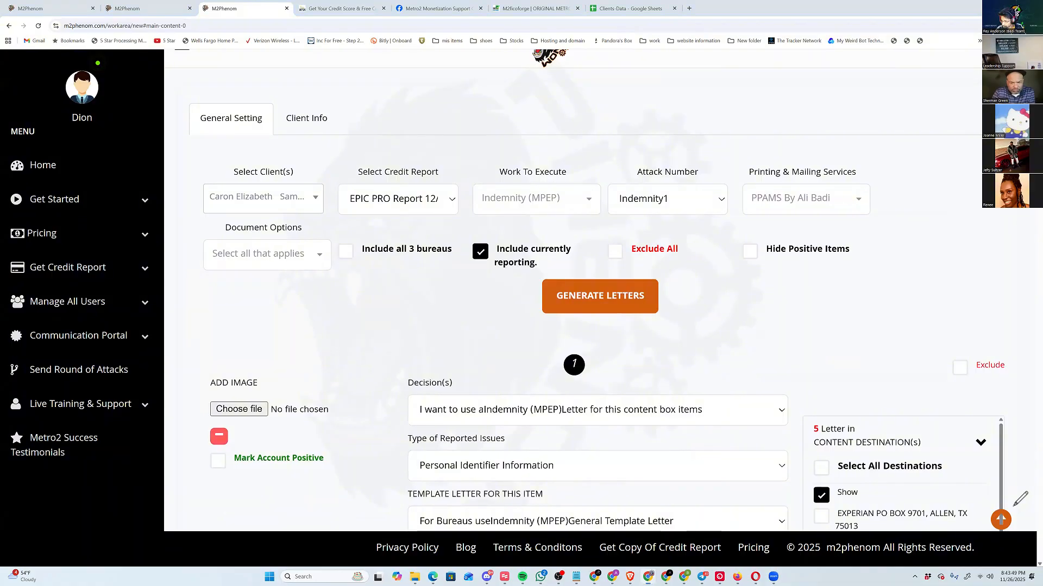
mouse_move(734, 230)
left_mouse_down()
mouse_move(860, 269)
mouse_move(739, 234)
left_mouse_up()
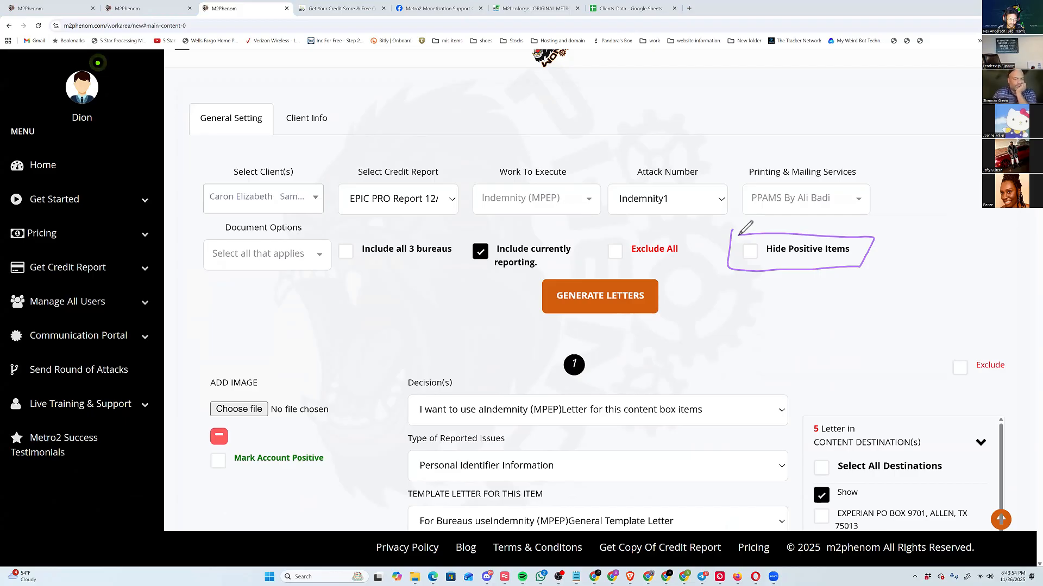
left_click(750, 252)
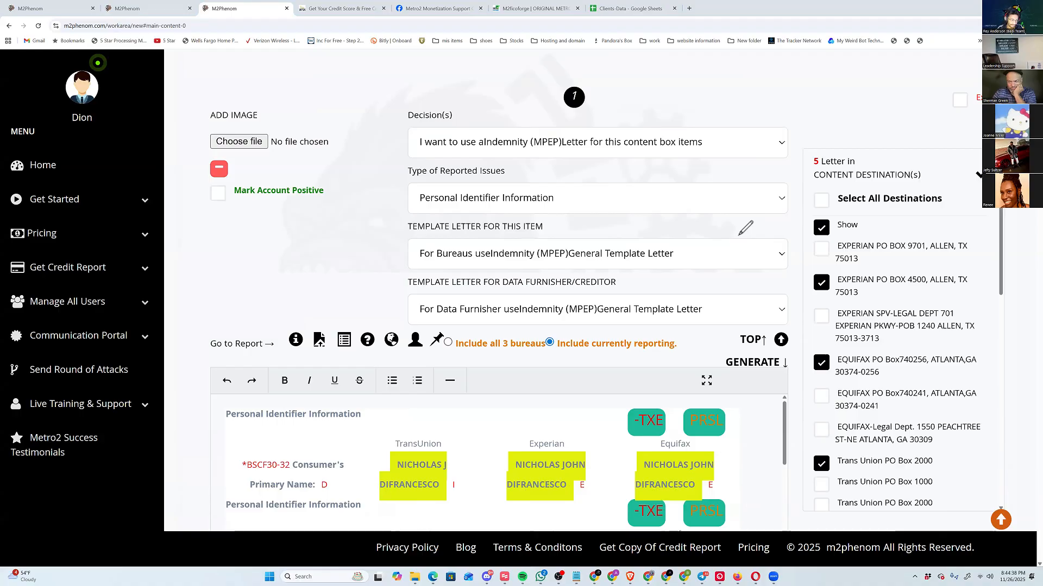
Box content number 1 with the note "Neg Item #", number its four settings 1 to 4, and box the reported issue type.
mouse_move(543, 59)
left_mouse_down()
mouse_move(549, 116)
mouse_move(629, 66)
mouse_move(540, 69)
left_mouse_up()
mouse_move(590, 104)
left_mouse_down()
mouse_move(610, 81)
mouse_move(620, 92)
mouse_move(636, 82)
mouse_move(651, 100)
mouse_move(688, 81)
mouse_move(697, 104)
left_mouse_up()
left_click_drag(684, 94, 708, 97)
mouse_move(375, 138)
left_mouse_down()
mouse_move(391, 157)
mouse_move(400, 213)
mouse_move(382, 276)
mouse_move(386, 308)
mouse_move(413, 311)
mouse_move(398, 324)
left_mouse_up()
mouse_move(407, 161)
left_mouse_down()
mouse_move(406, 215)
mouse_move(615, 216)
mouse_move(794, 195)
mouse_move(403, 163)
left_mouse_up()
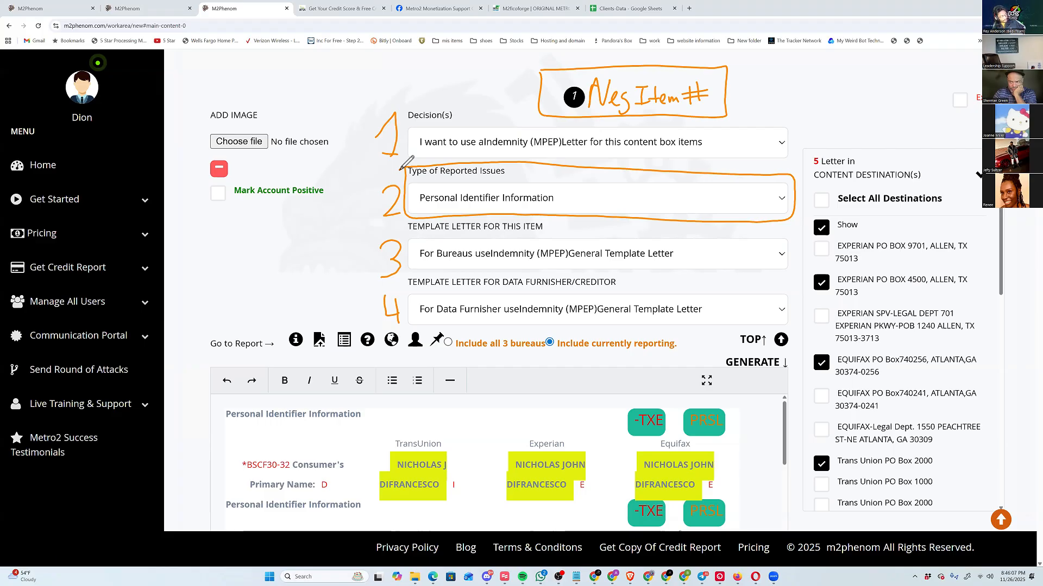
Clear the pen annotations and go through the inquiry content boxes 2, 3 and 4.
key("Delete")
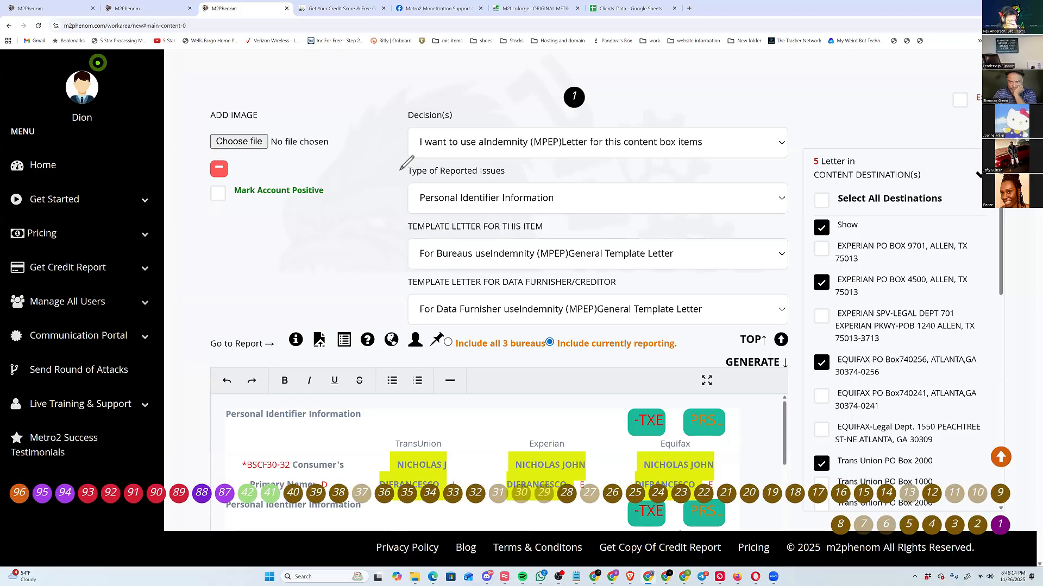
left_click(977, 524)
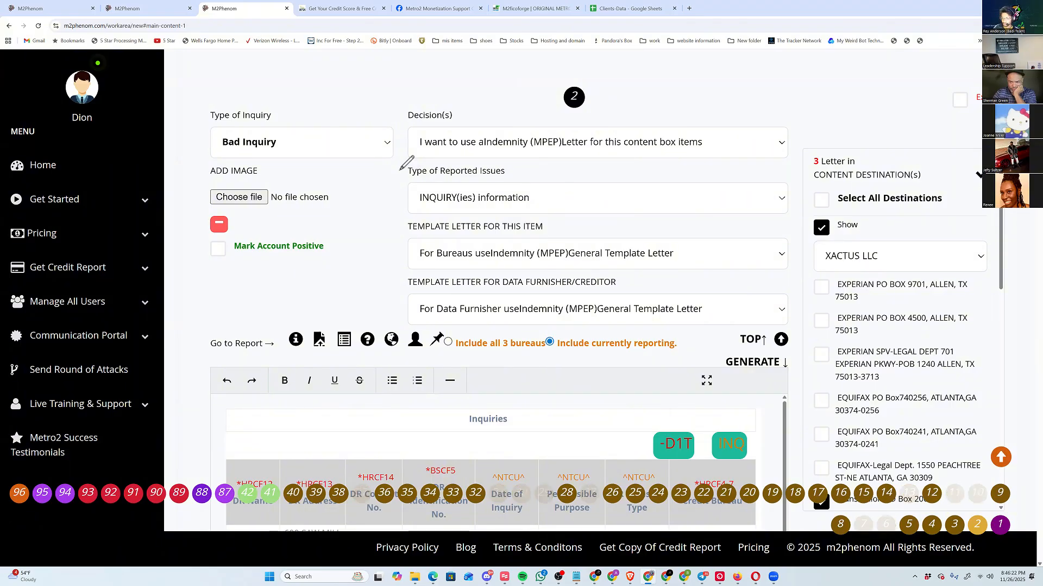
key("Right")
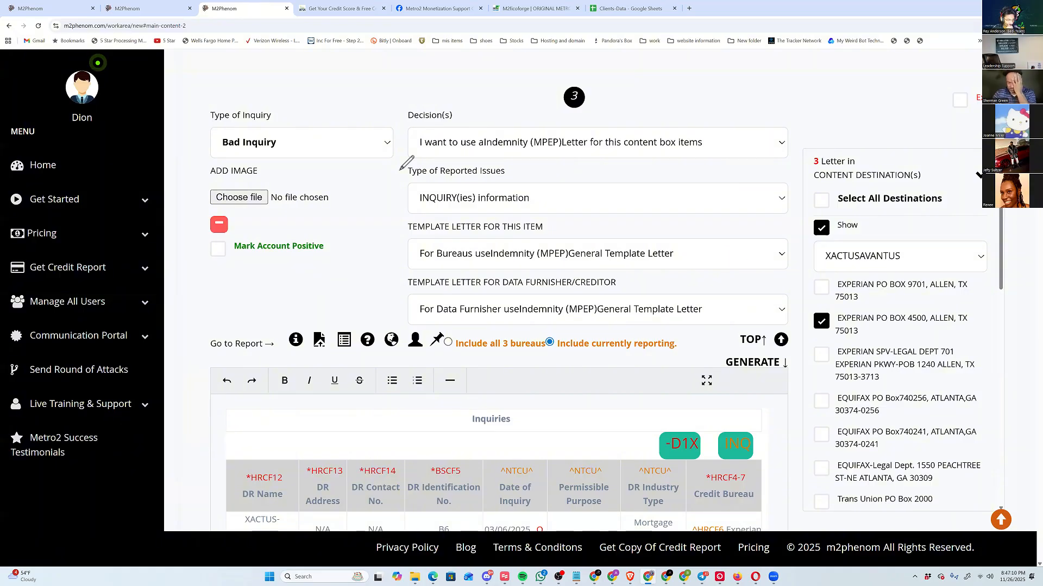
key("alt+Left")
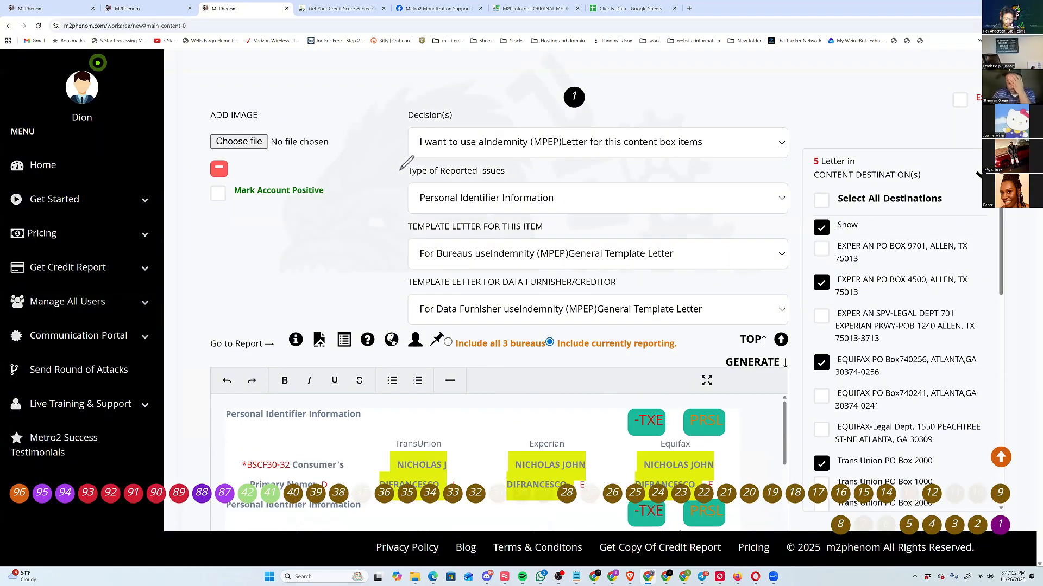
left_click(931, 525)
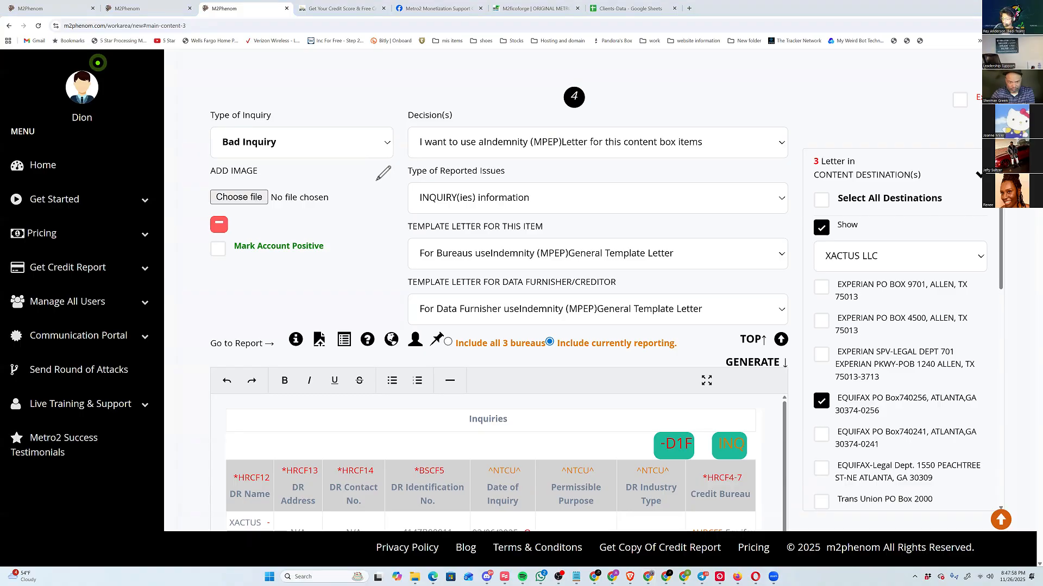
On content box 4, number the four settings 1 to 4, box the reported issue type, and draw an arrow to the content number.
left_click_drag(378, 175, 397, 206)
mouse_move(406, 154)
left_mouse_down()
mouse_move(434, 218)
mouse_move(567, 173)
mouse_move(397, 167)
left_mouse_up()
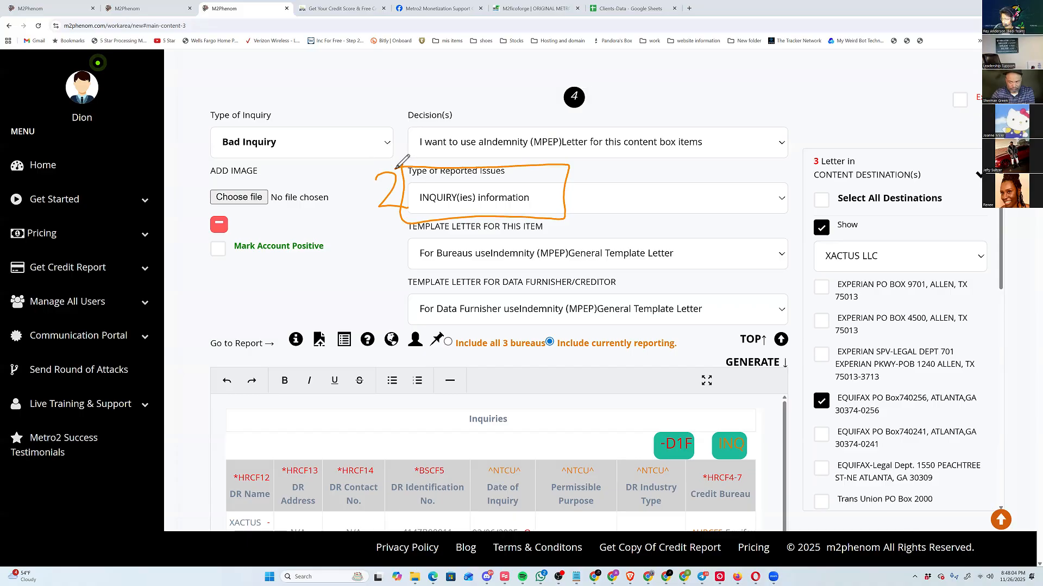
left_click_drag(386, 133, 415, 156)
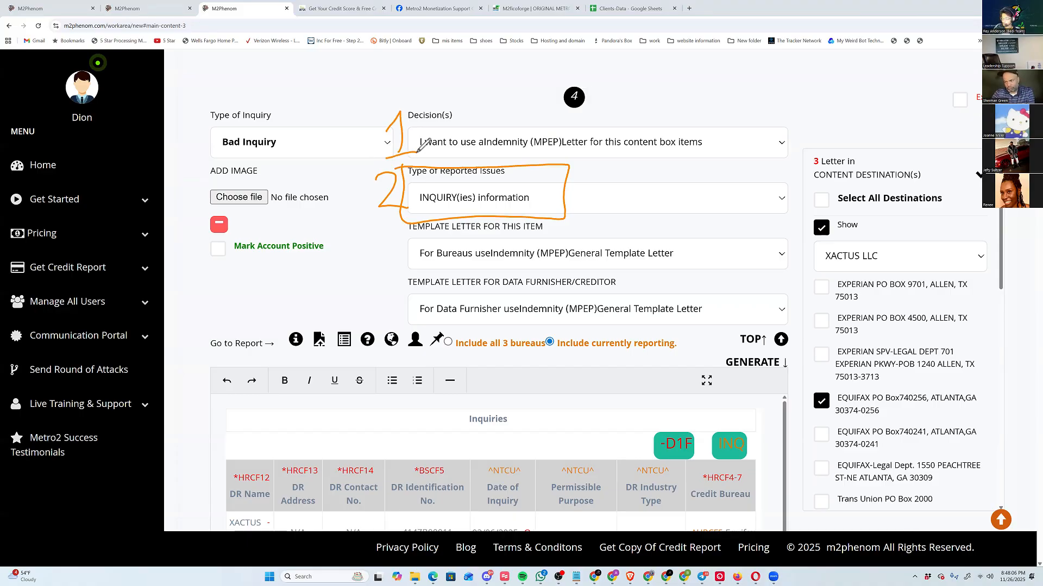
mouse_move(391, 243)
left_mouse_down()
mouse_move(400, 265)
mouse_move(383, 273)
mouse_move(407, 312)
mouse_move(399, 320)
left_mouse_up()
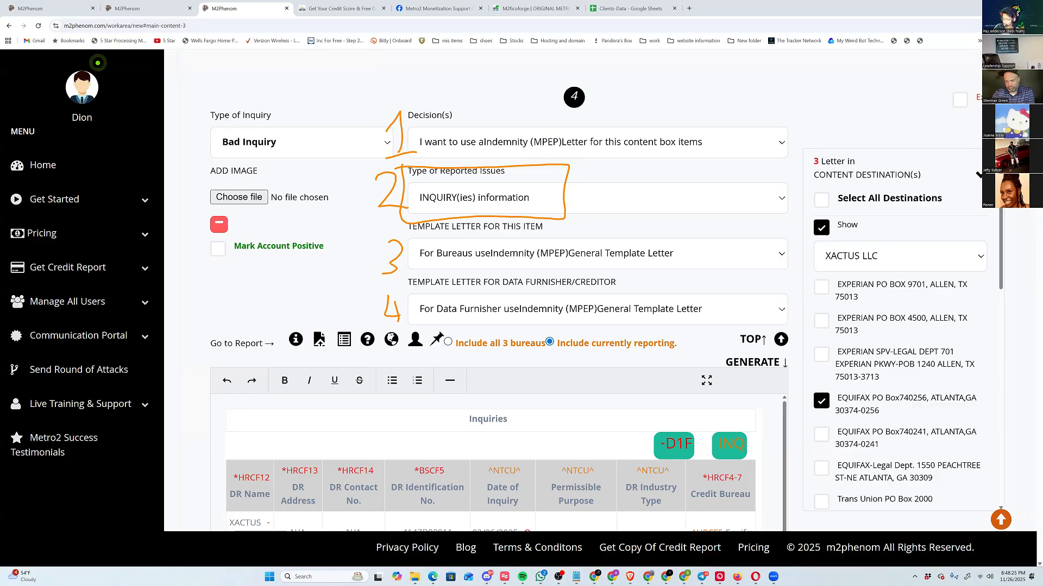
mouse_move(539, 57)
left_mouse_down()
mouse_move(559, 83)
mouse_move(566, 69)
left_mouse_up()
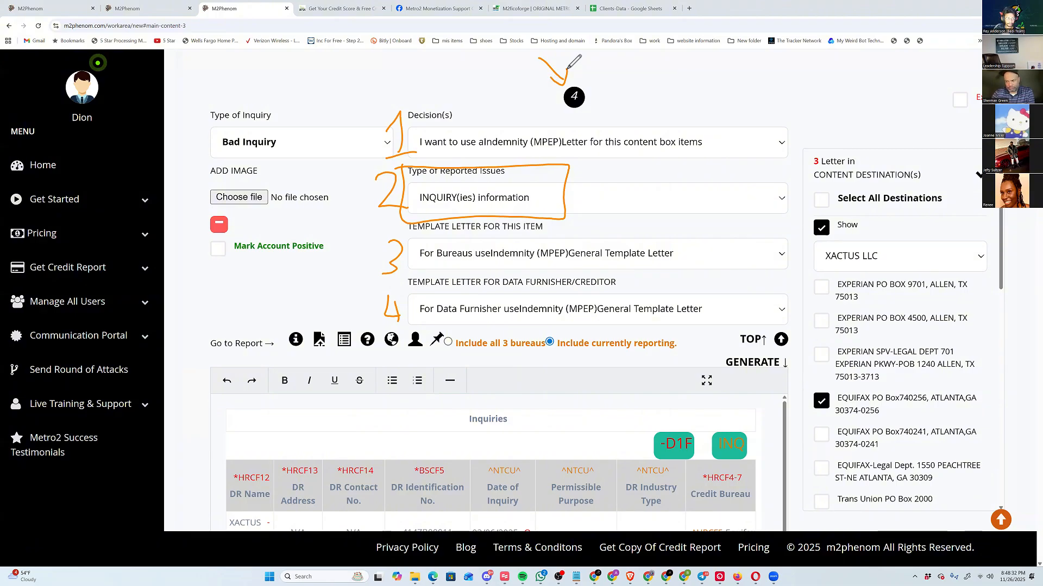
Check the reported issue type of content boxes 24, 28, 16, 14 and 40, and return to content box 1.
left_click(1000, 521)
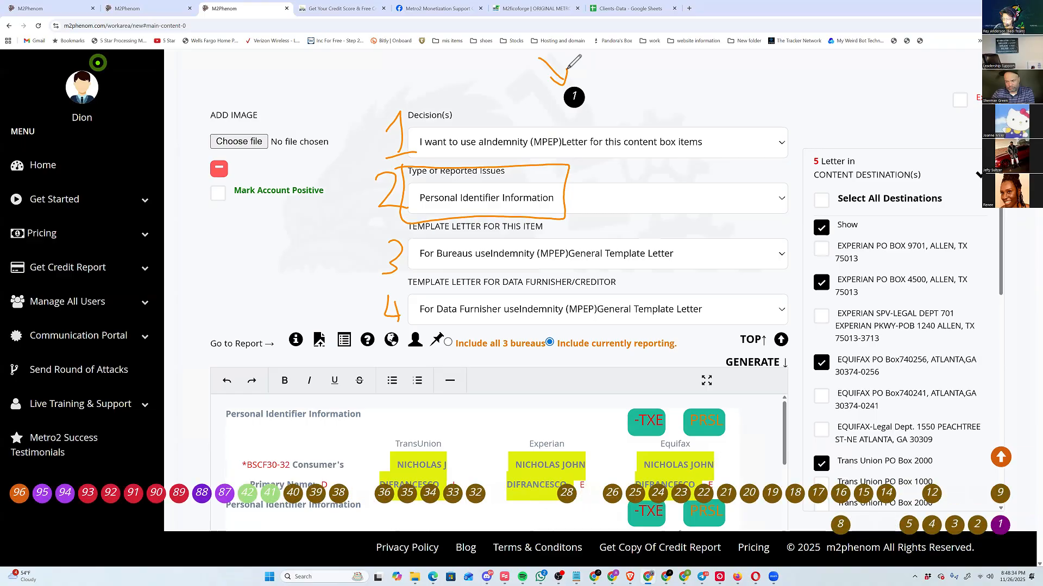
left_click(657, 493)
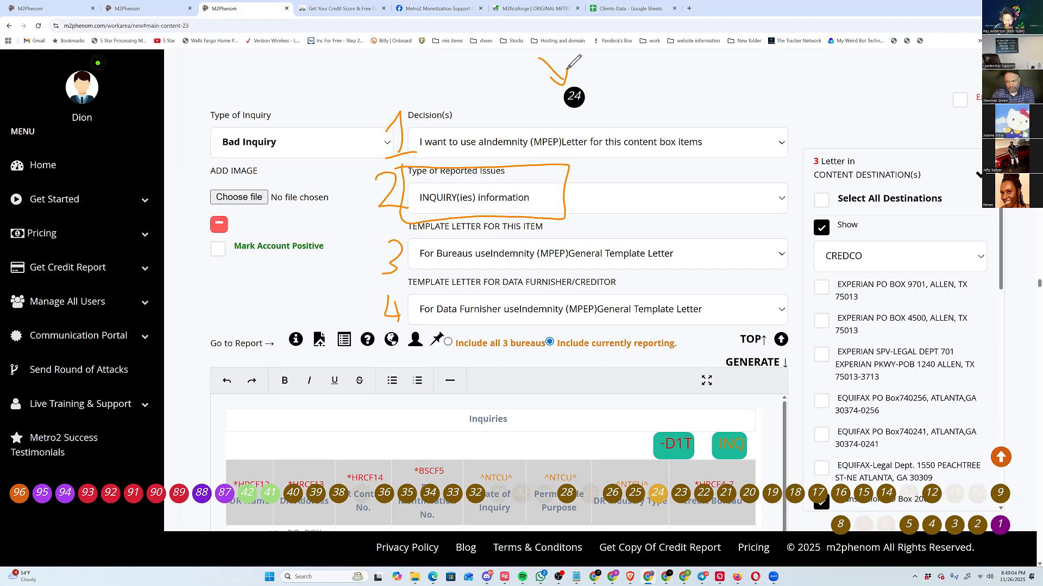
left_click(566, 494)
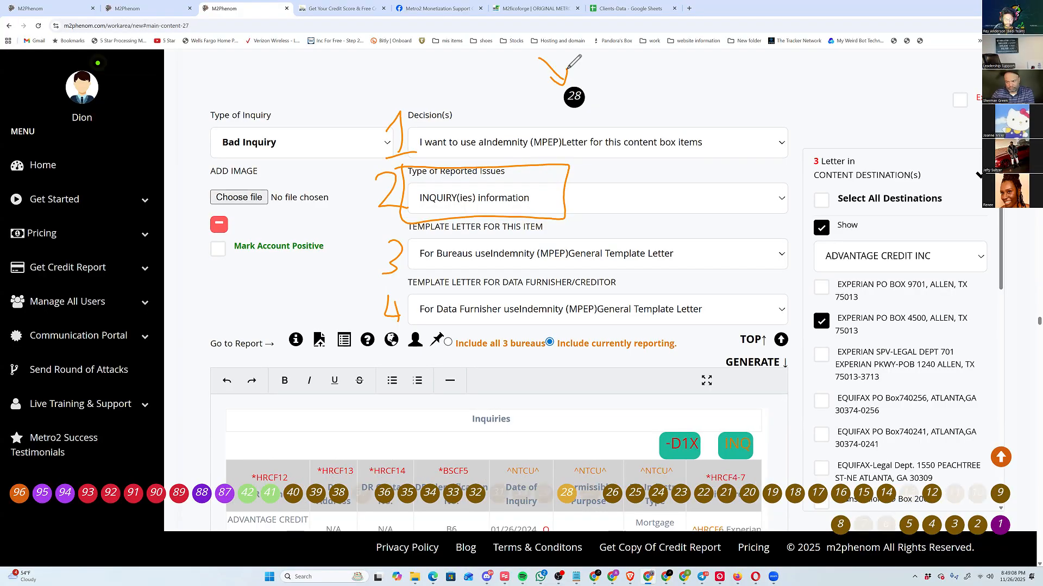
left_click(840, 493)
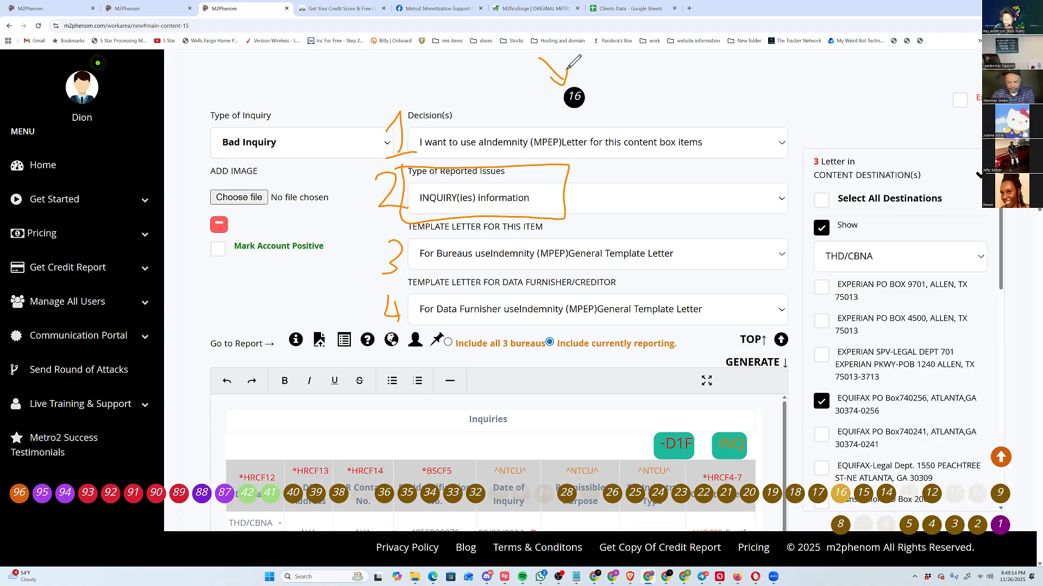
left_click(886, 494)
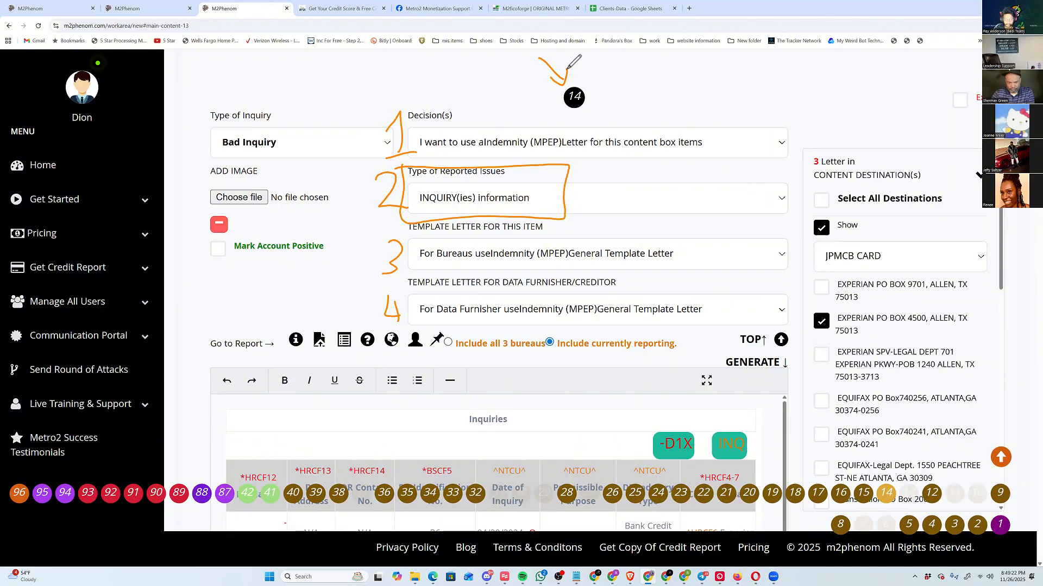
left_click(293, 493)
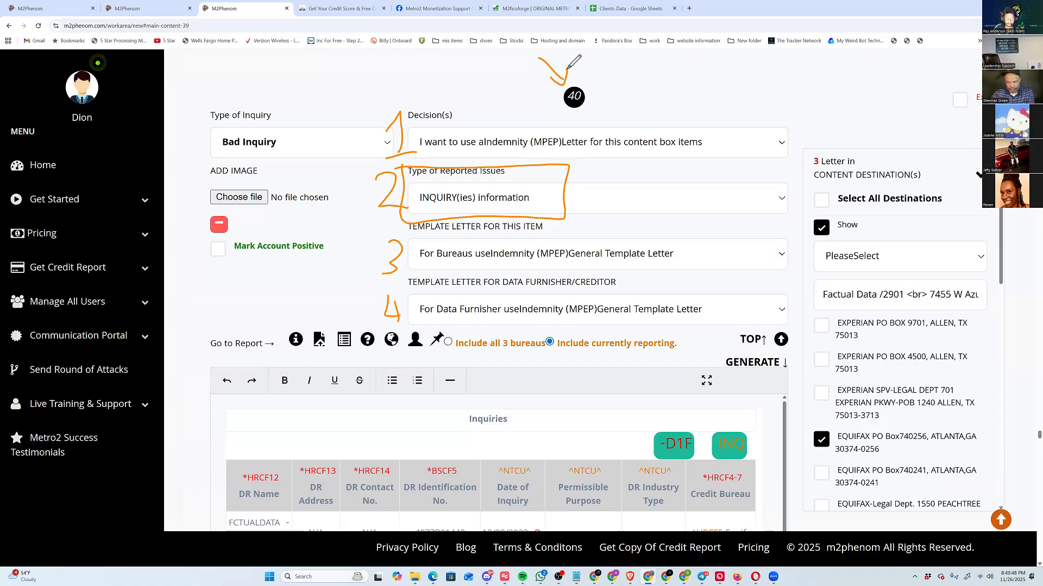
left_click(1000, 522)
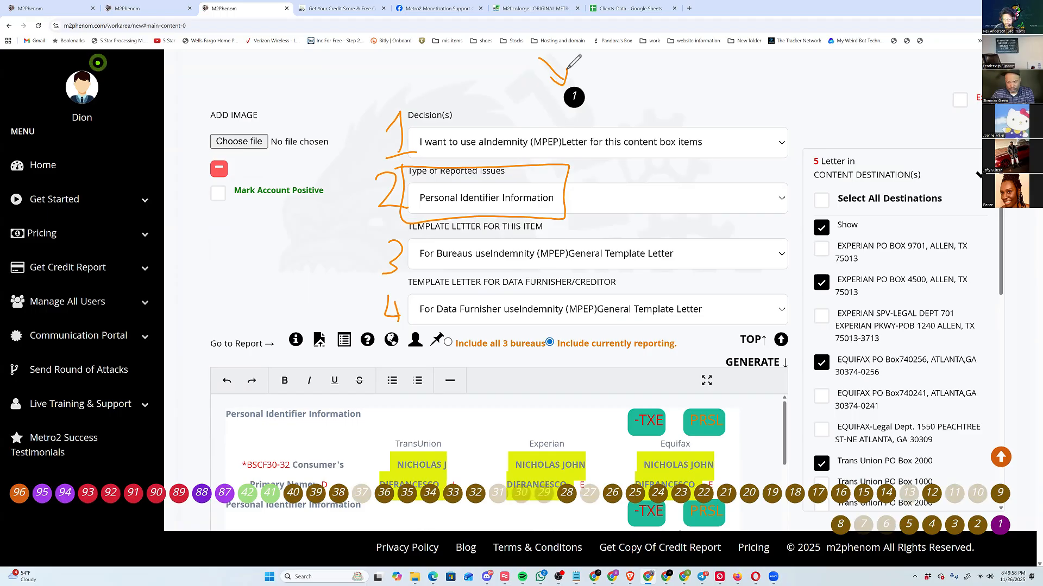
Look through the inquiry content boxes from 1 up to the Best Inquiry boxes 41 and 42.
scroll(568, 69, "down", 7)
scroll(567, 69, "down", 9)
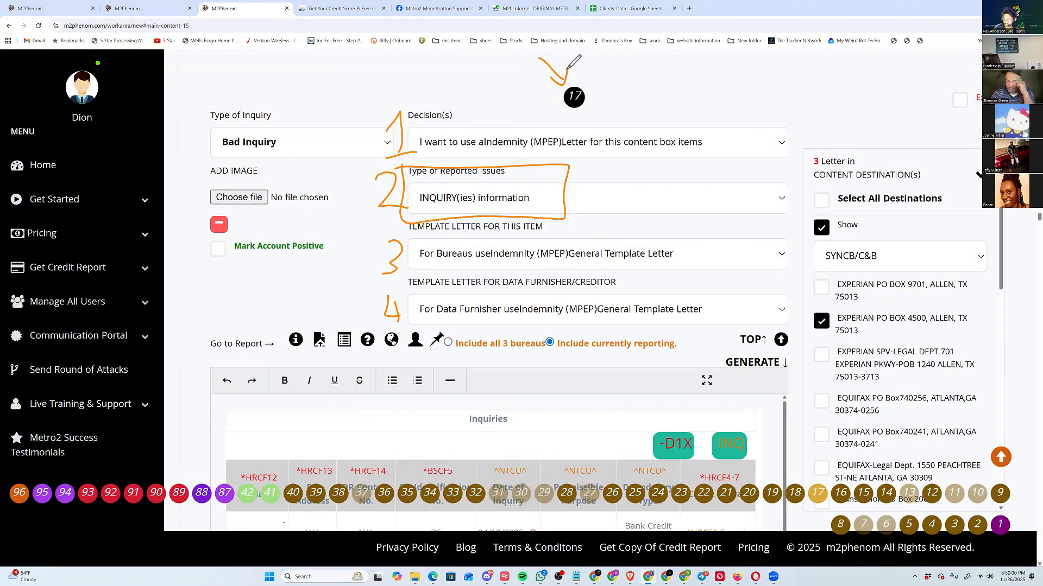
scroll(568, 67, "down", 2)
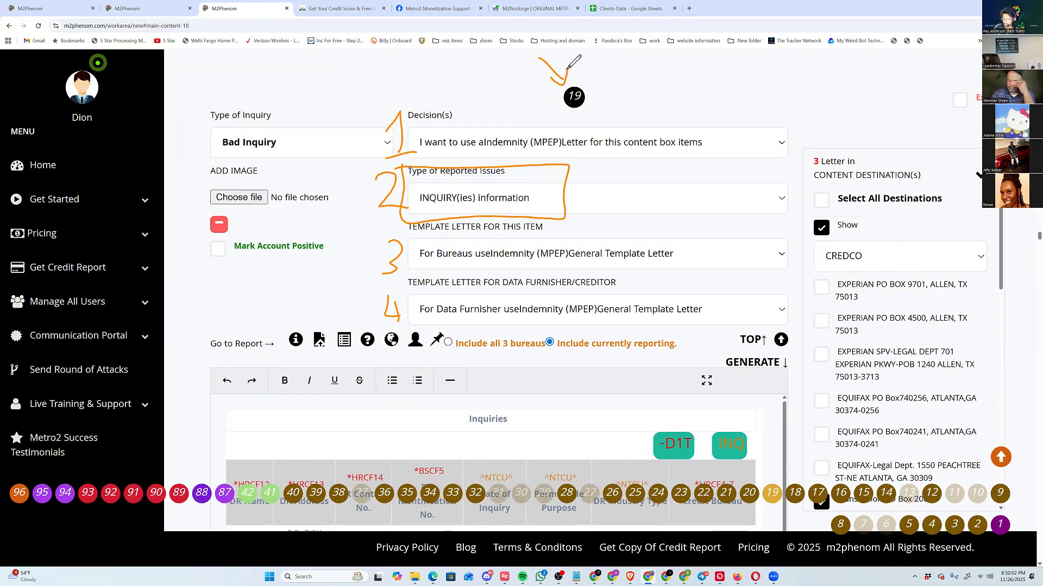
scroll(567, 69, "down", 4)
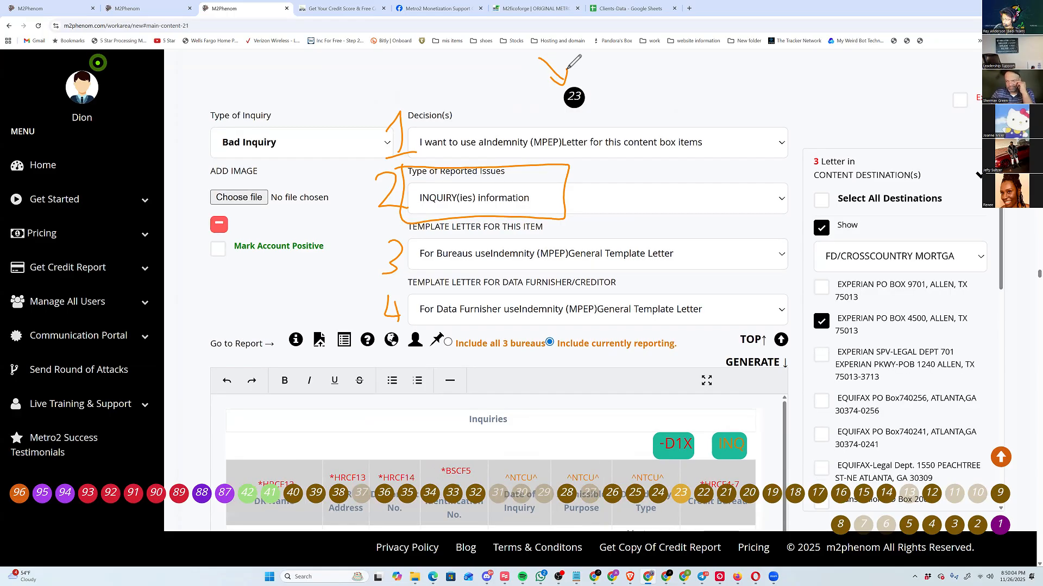
scroll(567, 69, "down", 2)
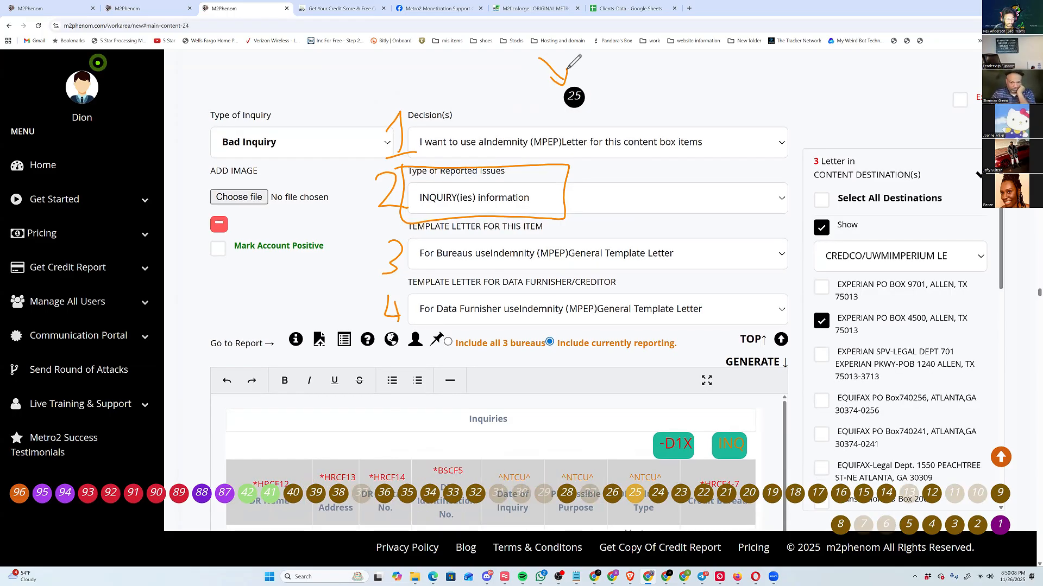
scroll(567, 69, "down", 8)
scroll(567, 69, "down", 8)
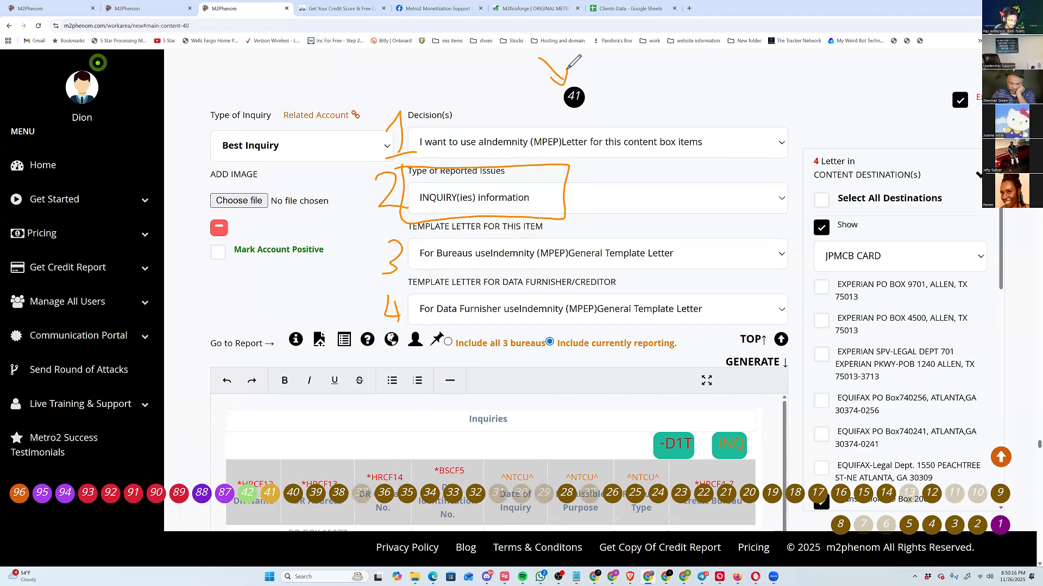
key("Down")
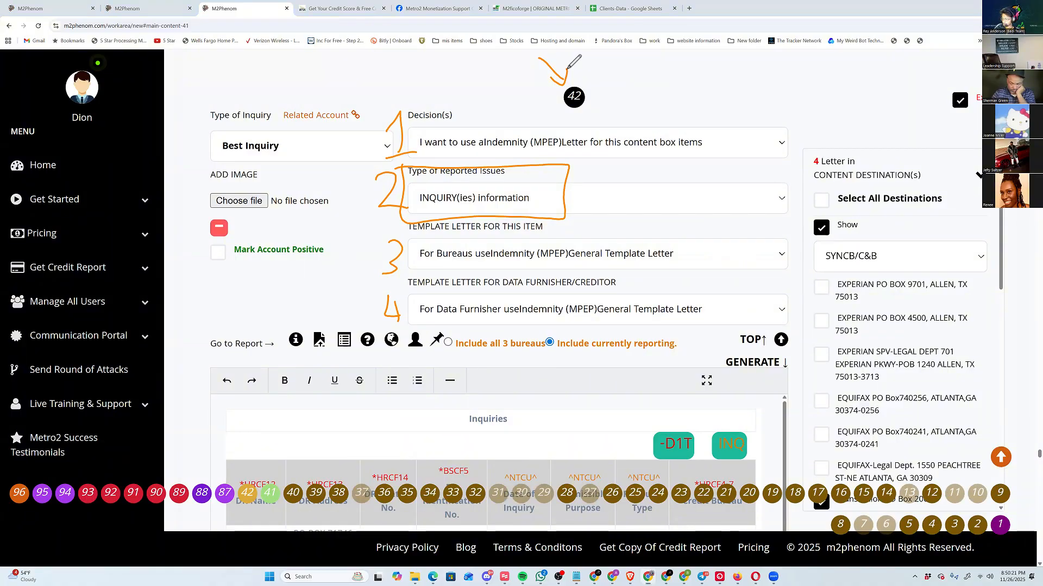
Box the Type of Inquiry setting on content box 42, point an arrow at Related Account, and clear the annotations.
mouse_move(207, 102)
left_mouse_down()
mouse_move(263, 172)
mouse_move(396, 149)
mouse_move(396, 89)
mouse_move(208, 102)
left_mouse_up()
mouse_move(294, 71)
left_mouse_down()
mouse_move(299, 103)
mouse_move(305, 94)
left_mouse_up()
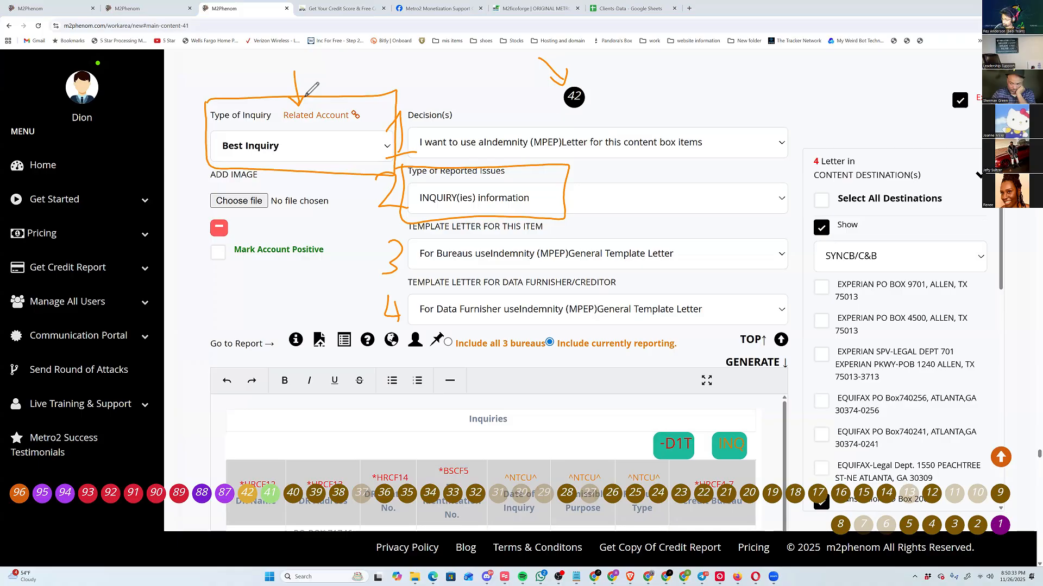
left_click_drag(399, 189, 393, 277)
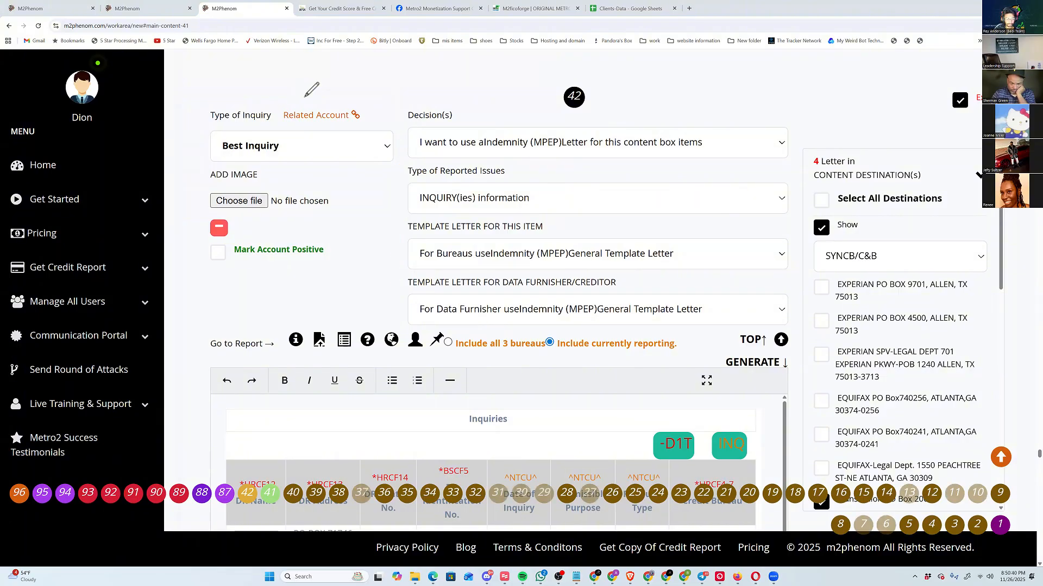
Review the inquiry table of content box 42 and remove that content box.
scroll(304, 97, "down", 2)
scroll(682, 489, "up", 2)
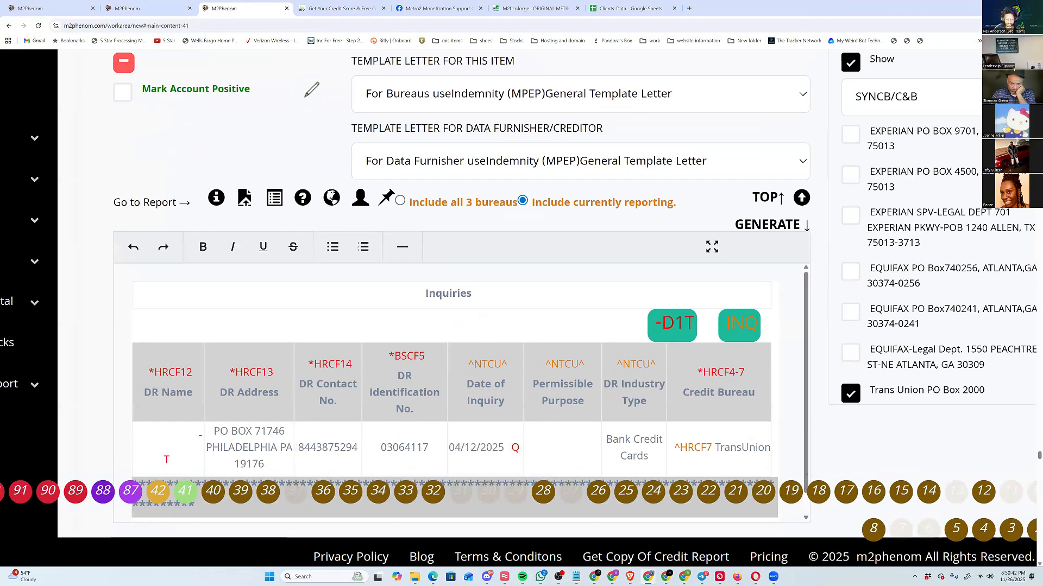
scroll(683, 489, "down", 1)
scroll(311, 89, "down", 3)
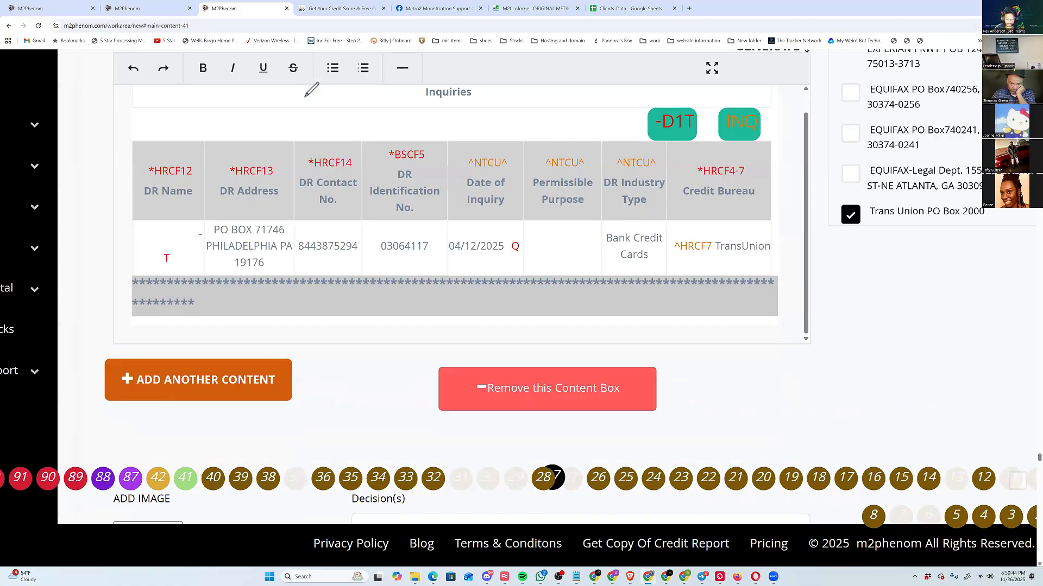
scroll(311, 89, "up", 3)
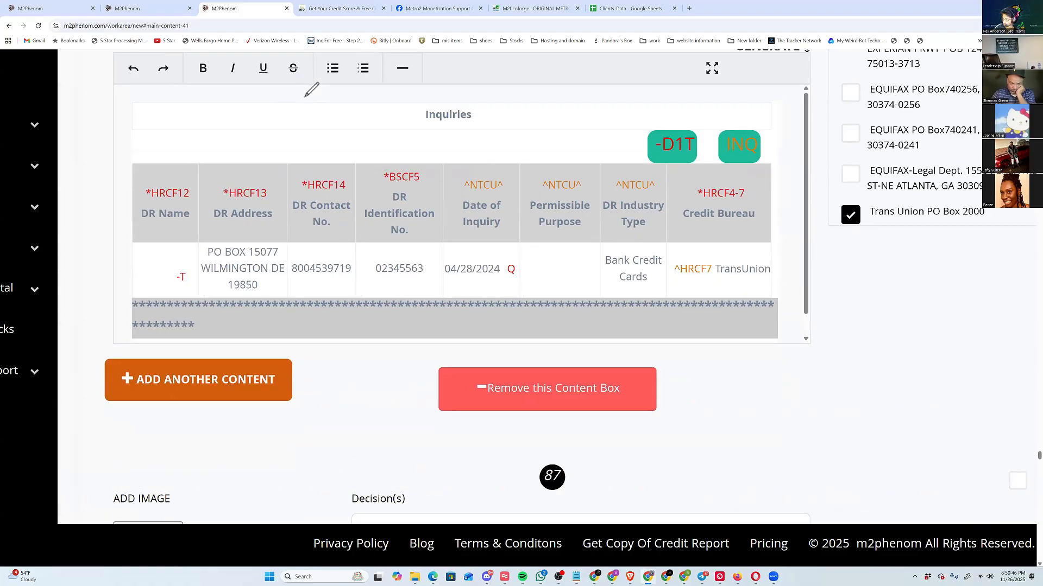
Look over the inquiry boxes next to content box 41, return to it, and remove it.
scroll(311, 89, "up", 8)
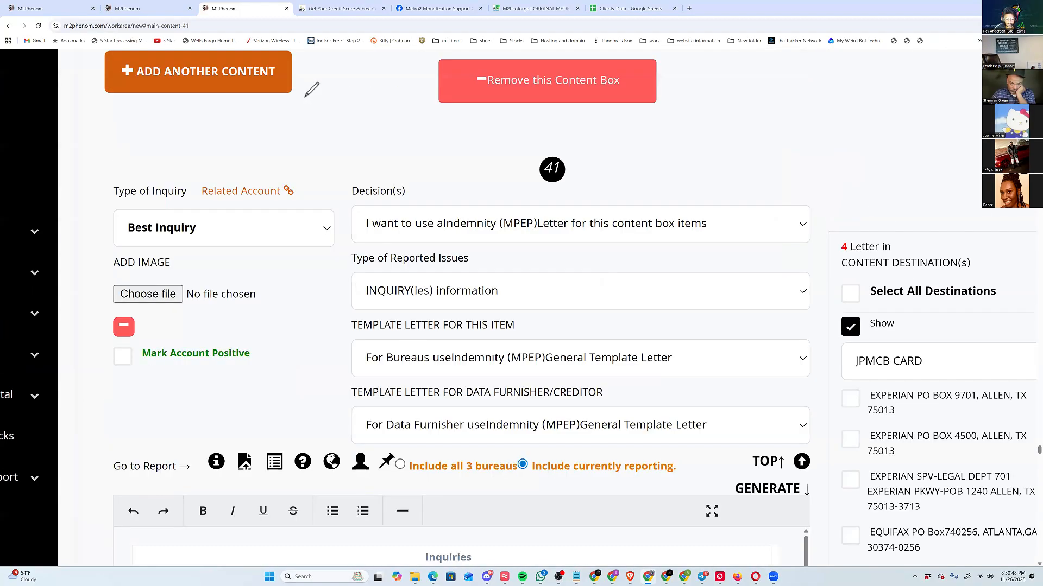
scroll(312, 89, "down", 6)
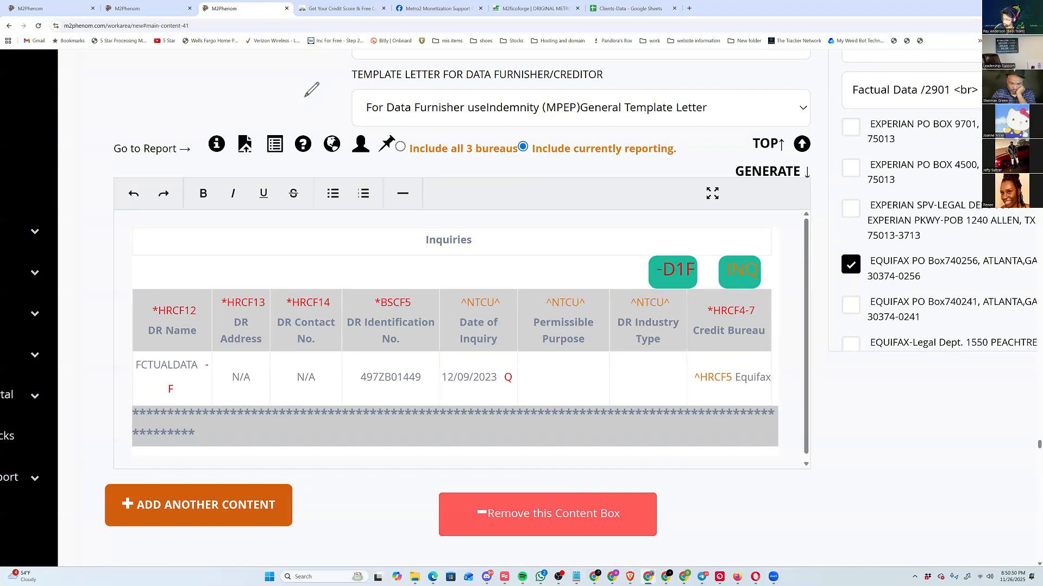
scroll(311, 89, "up", 10)
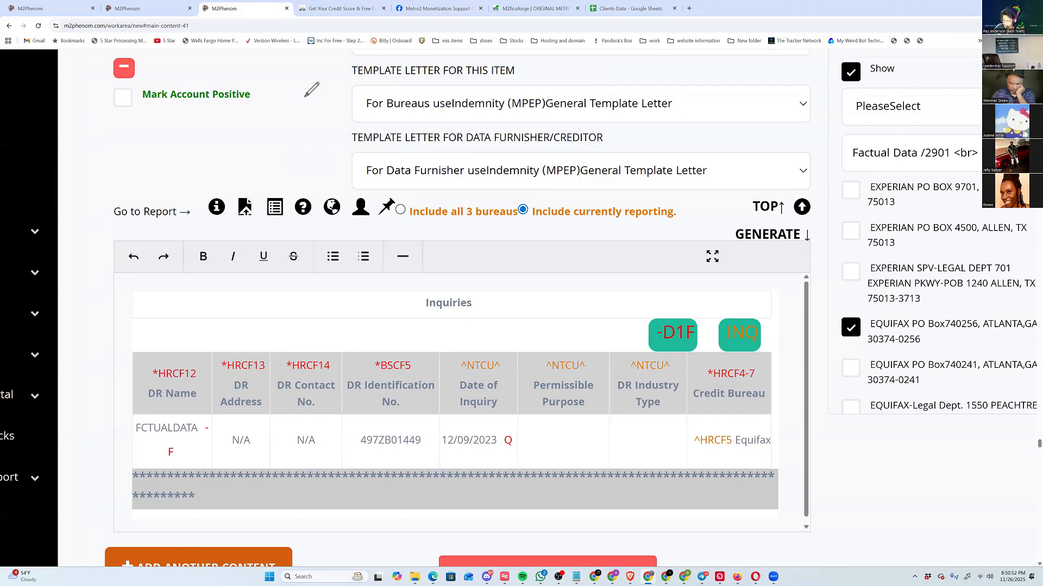
key("ctrl+minus")
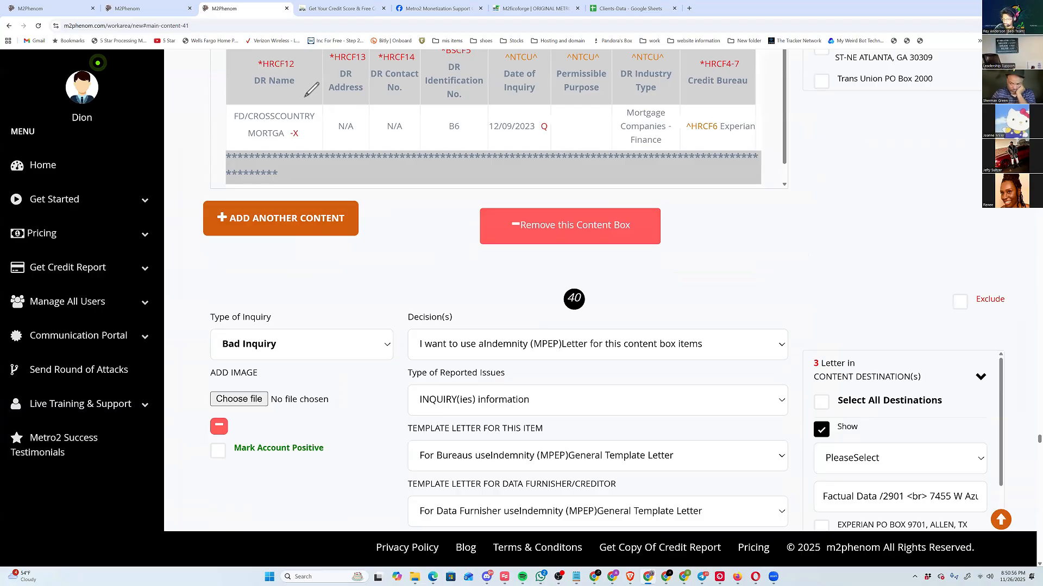
left_click(1001, 523)
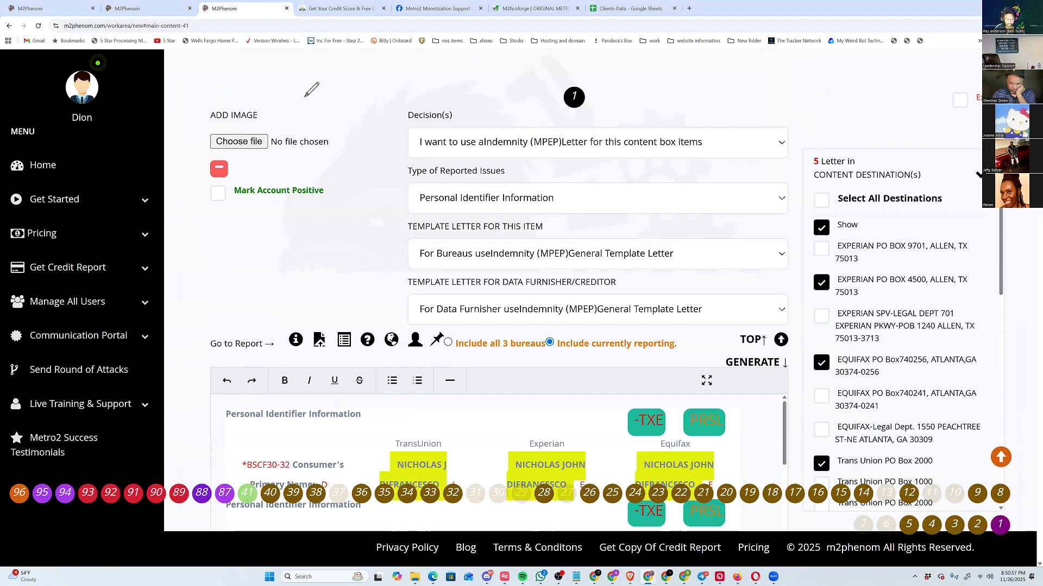
left_click(247, 493)
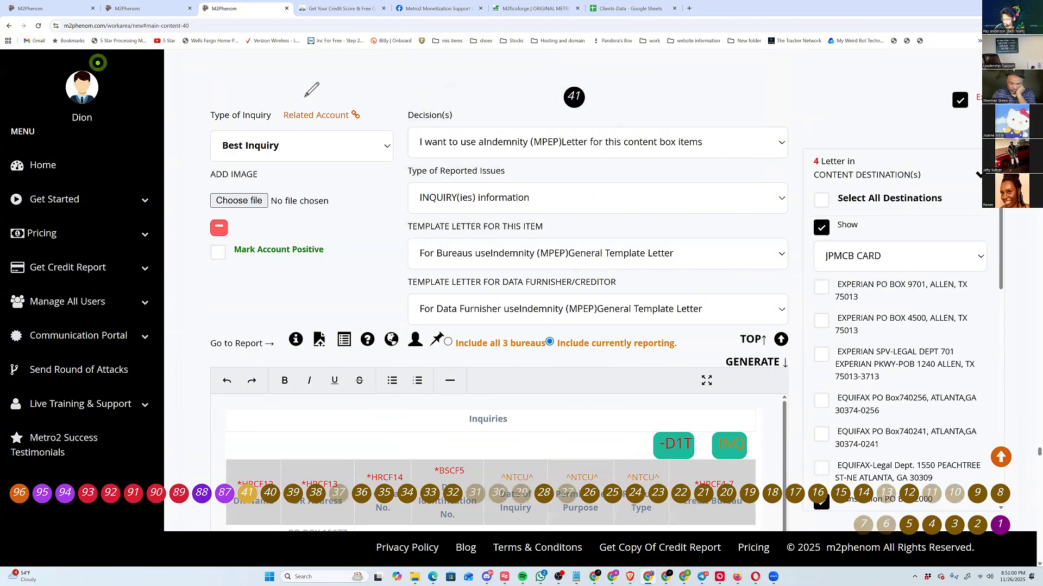
scroll(312, 89, "down", 5)
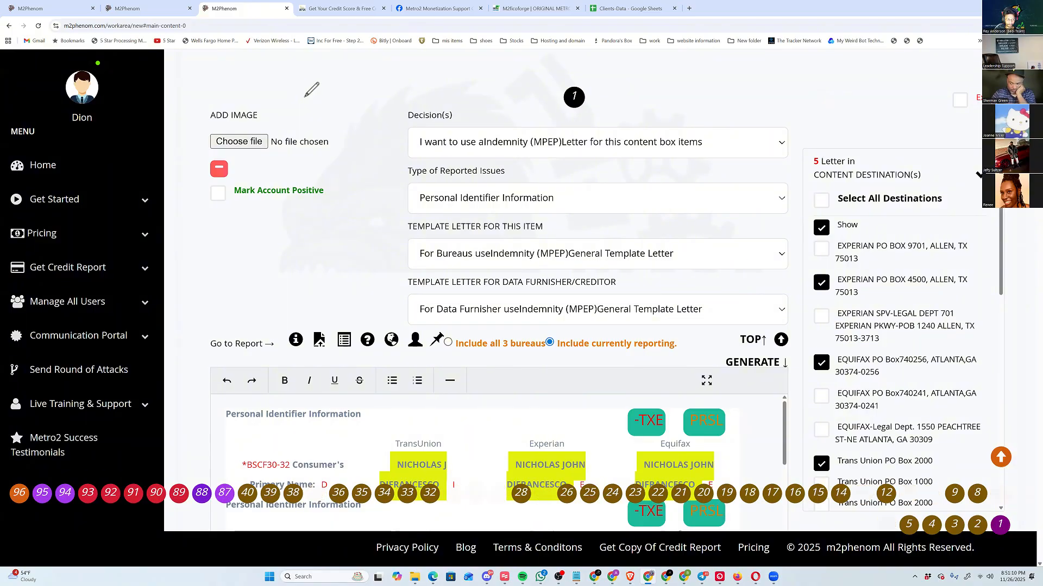
Open content box 87, box and mark up its Type of Reported Issues setting, and clear the annotations.
left_click(224, 493)
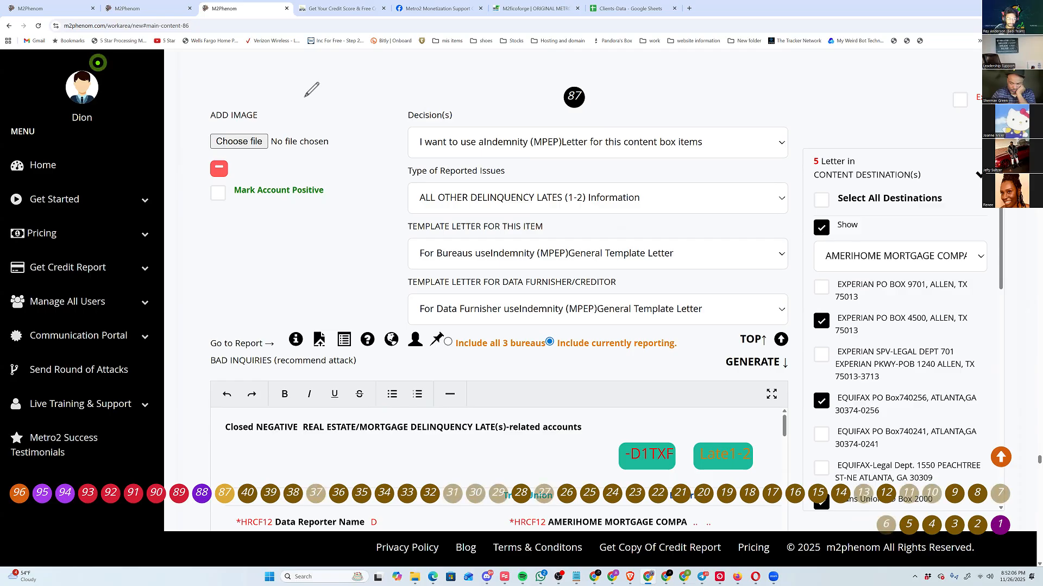
mouse_move(402, 163)
left_mouse_down()
mouse_move(435, 220)
mouse_move(683, 220)
mouse_move(674, 174)
mouse_move(401, 163)
left_mouse_up()
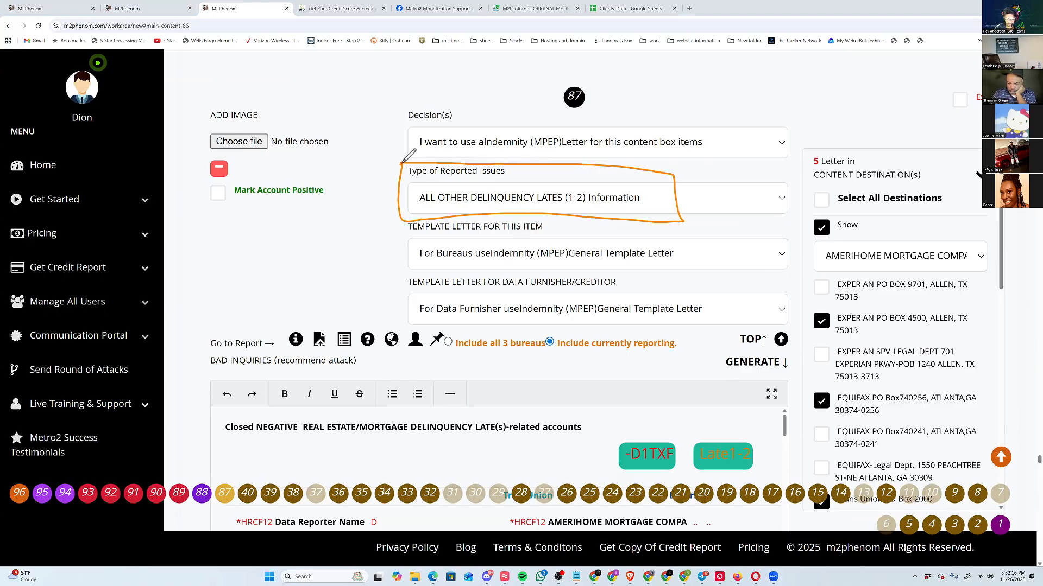
mouse_move(417, 206)
left_mouse_down()
mouse_move(659, 205)
mouse_move(709, 215)
mouse_move(730, 175)
mouse_move(751, 216)
left_mouse_up()
mouse_move(747, 174)
left_mouse_down()
mouse_move(769, 185)
mouse_move(756, 214)
left_mouse_up()
mouse_move(788, 161)
left_mouse_down()
mouse_move(814, 206)
mouse_move(826, 203)
left_mouse_up()
mouse_move(819, 190)
left_mouse_down()
mouse_move(839, 182)
mouse_move(875, 191)
left_mouse_up()
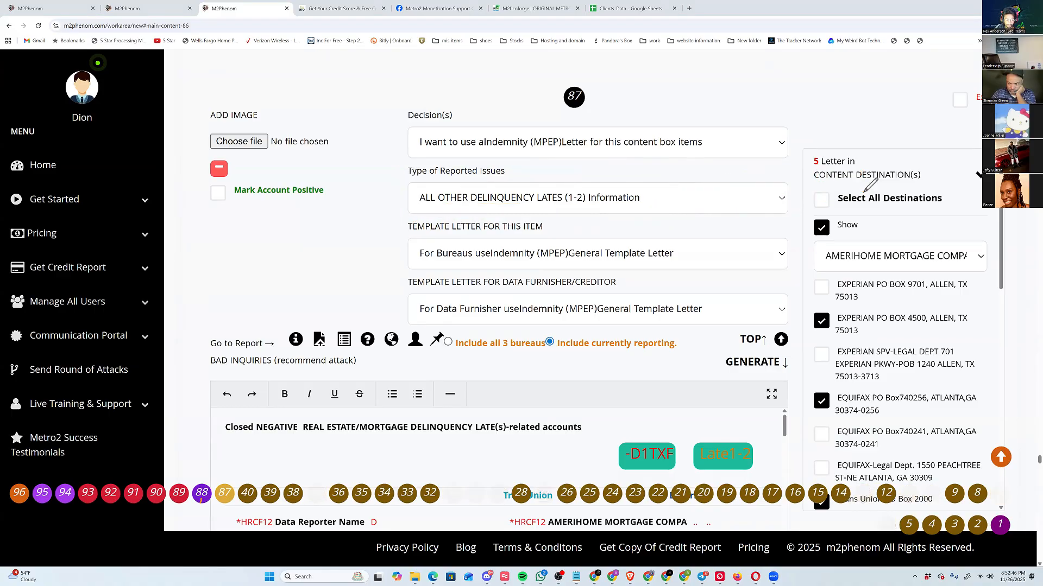
View the student loan issue in content box 88, and write AOCC beside the charge off issue in content box 89.
left_click(201, 494)
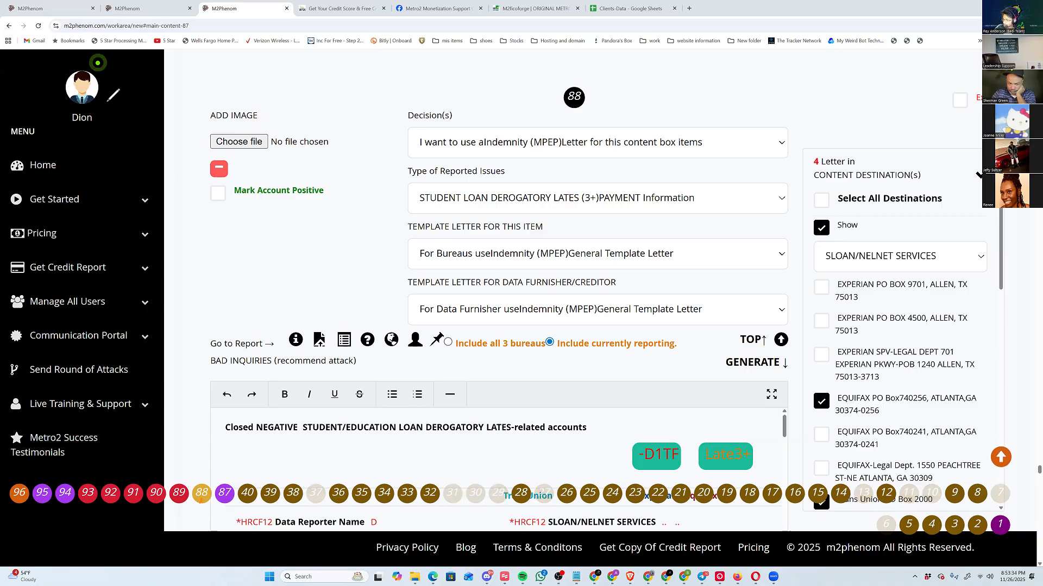
left_click(179, 492)
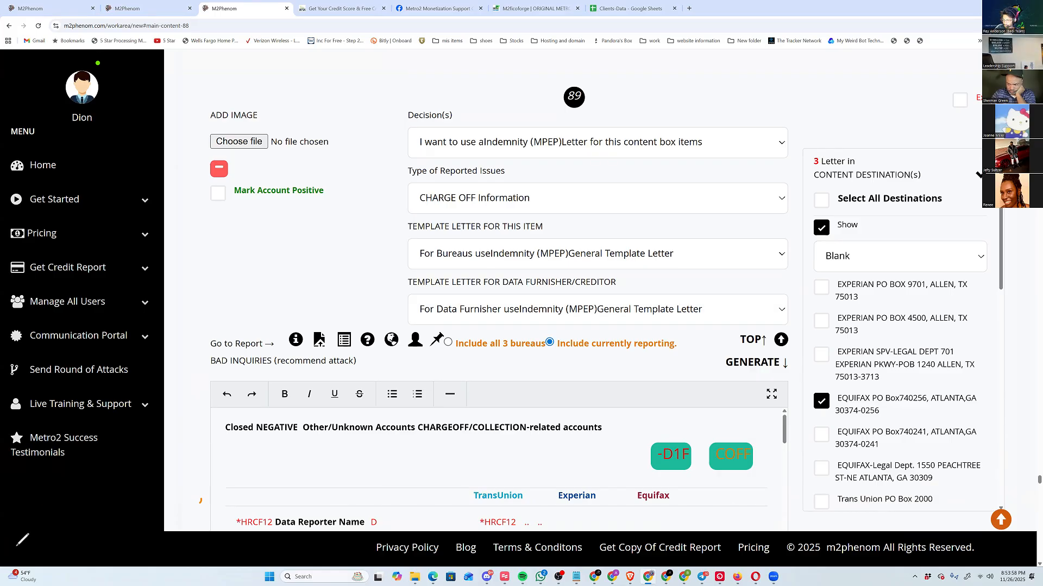
left_click_drag(566, 208, 596, 196)
mouse_move(604, 183)
left_mouse_down()
mouse_move(605, 203)
mouse_move(619, 182)
mouse_move(643, 205)
mouse_move(681, 202)
left_mouse_up()
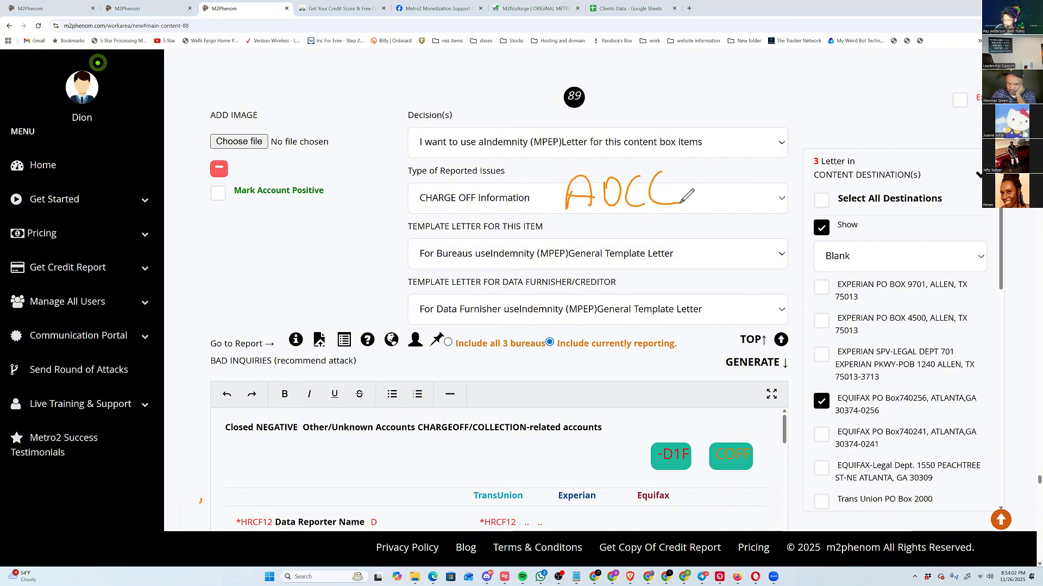
Underline the charge off issue, draw arrows to it and both ends of AOCC, and clear the annotations.
left_click_drag(417, 206, 496, 204)
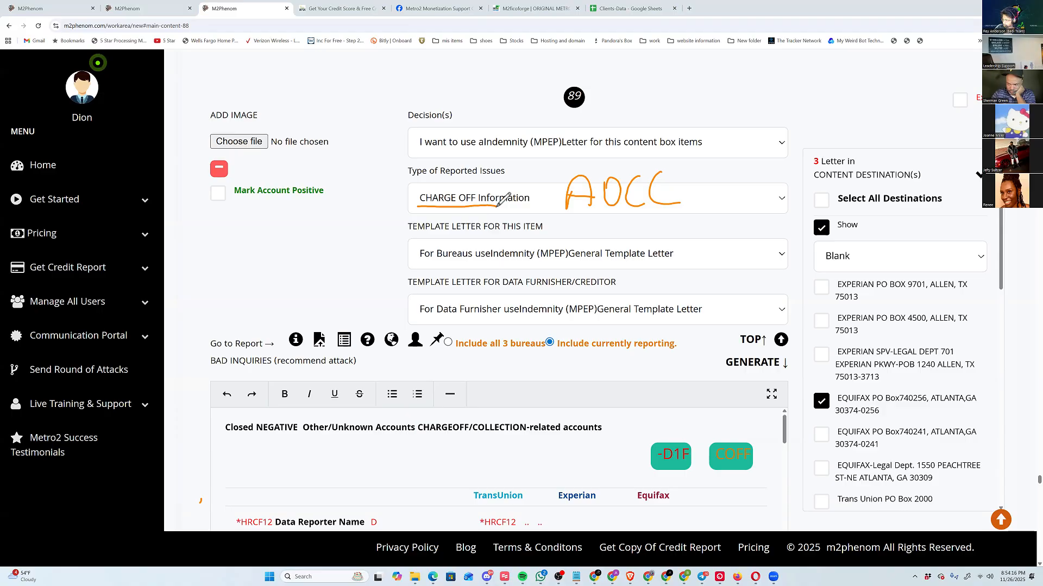
left_click_drag(386, 173, 409, 193)
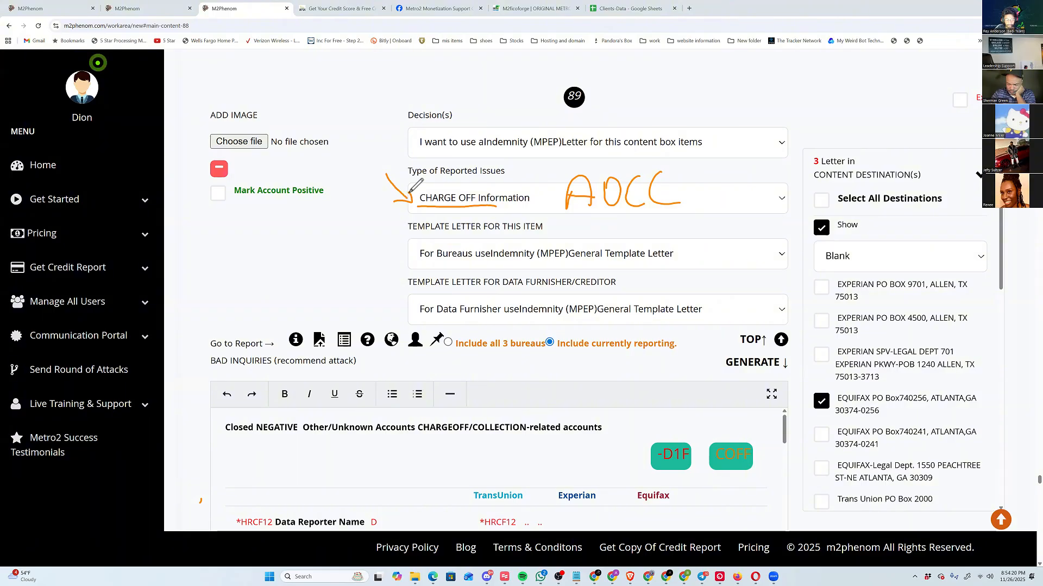
mouse_move(693, 163)
left_mouse_down()
mouse_move(672, 184)
mouse_move(690, 185)
left_mouse_up()
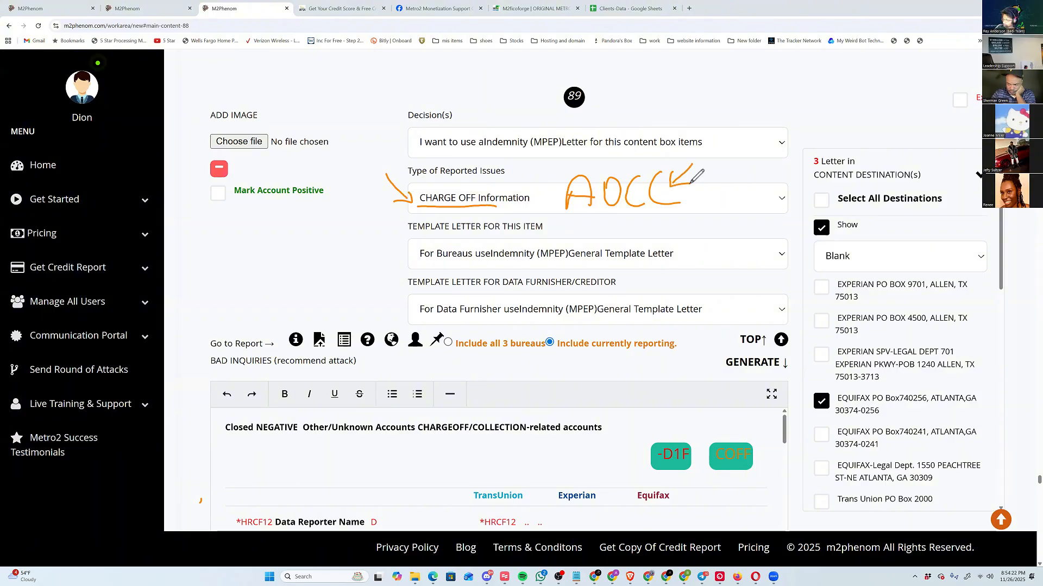
mouse_move(547, 165)
left_mouse_down()
mouse_move(563, 183)
mouse_move(565, 172)
left_mouse_up()
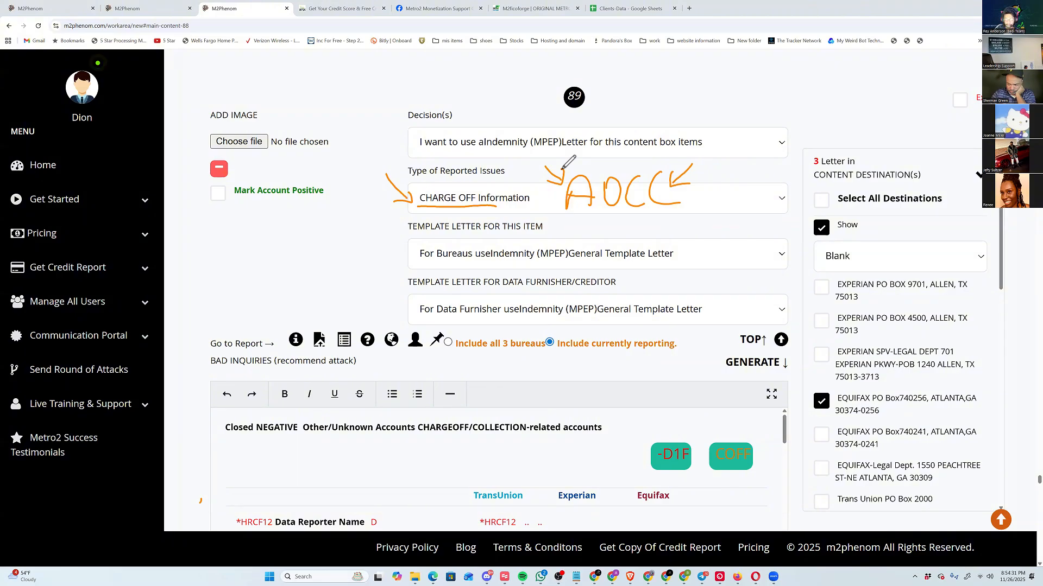
key("Escape")
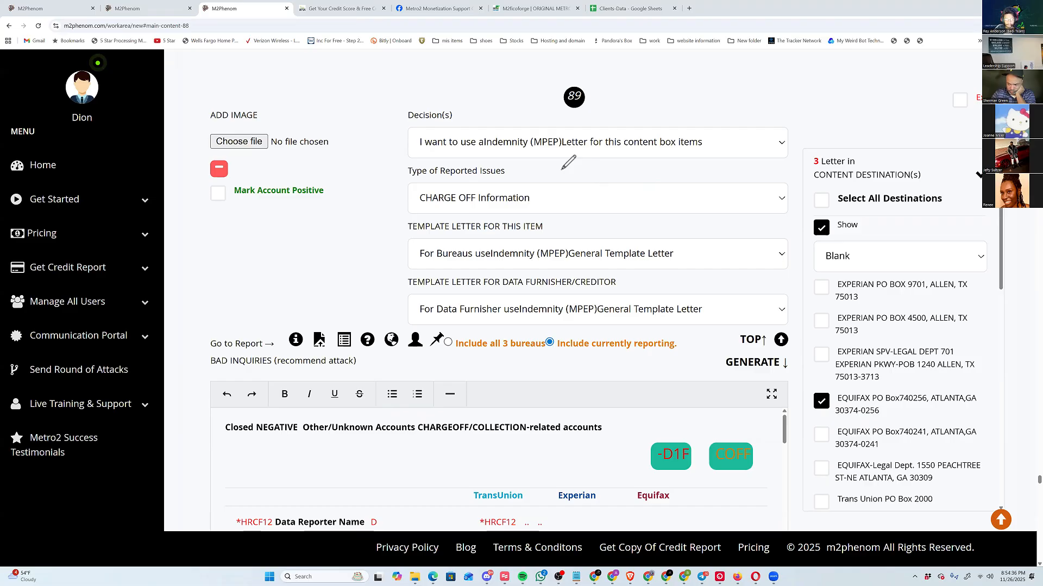
Check the reported issue types of the negative content boxes from 90 through 96, starting from content box 1.
left_click(780, 339)
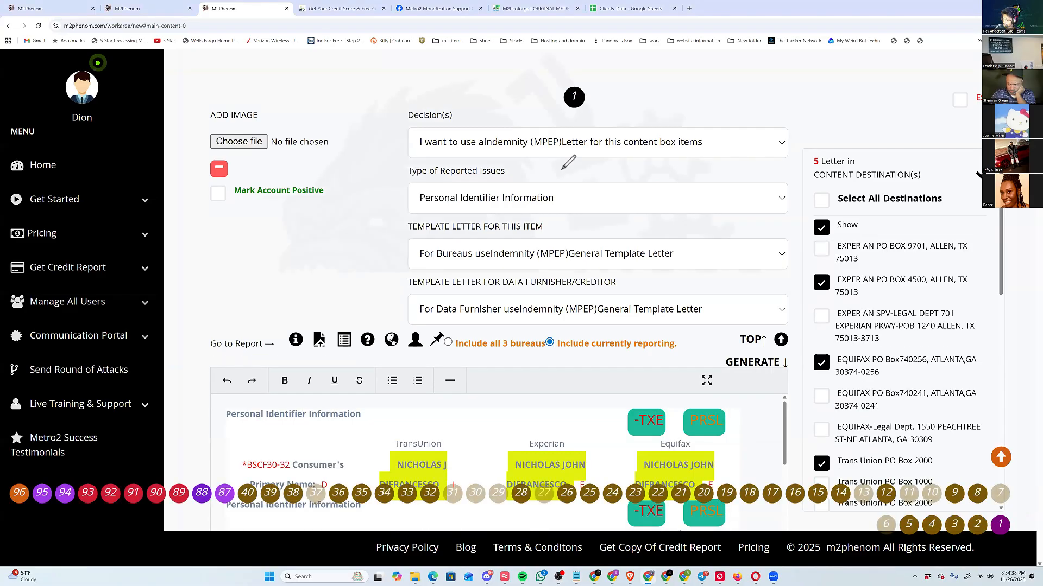
left_click(156, 493)
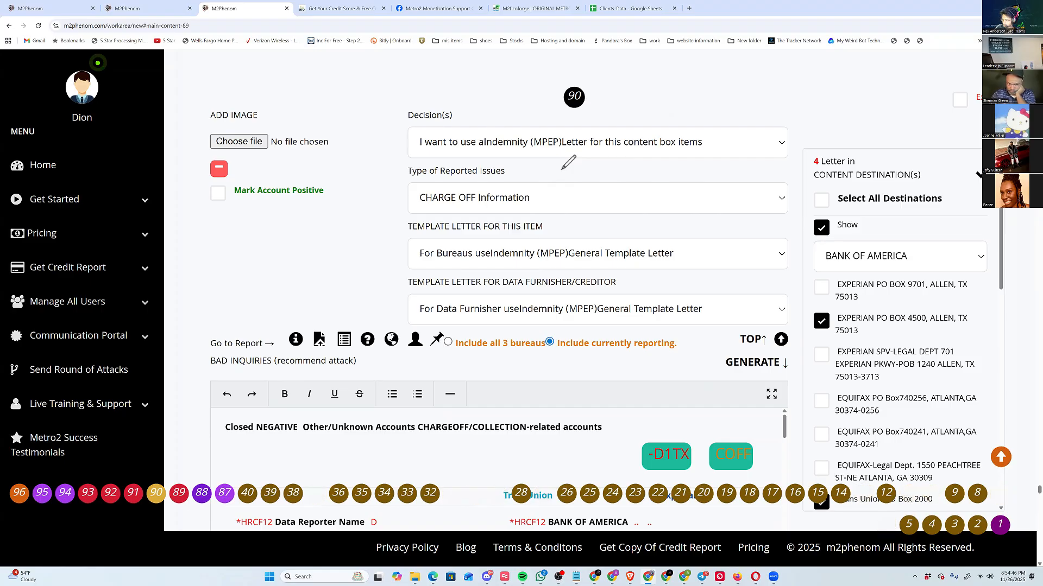
left_click(133, 493)
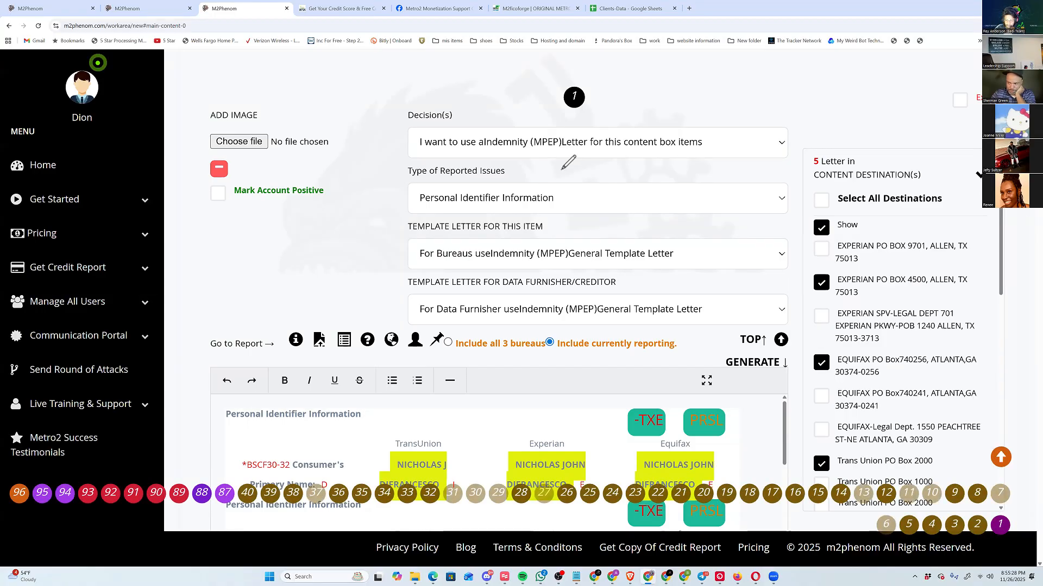
left_click(64, 493)
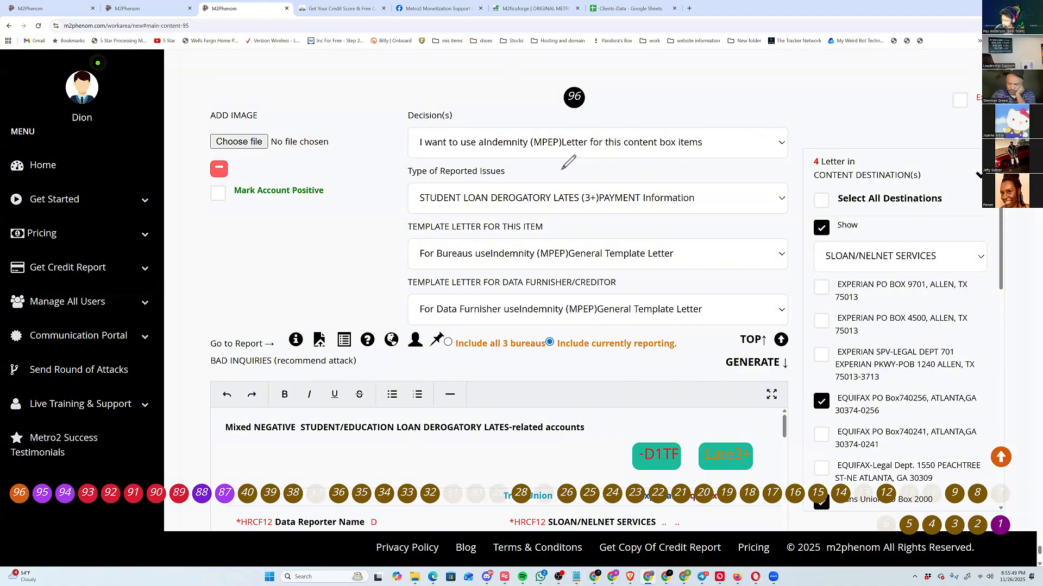
Box the file names under Current Images and tick the photo identification, SSN proof, address proof and other file.
scroll(568, 162, "down", 6)
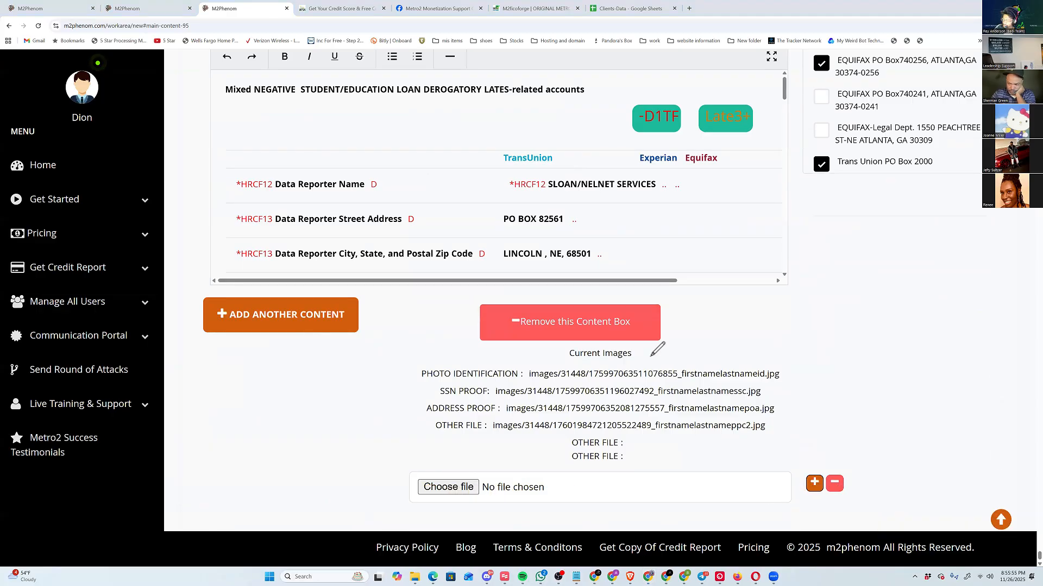
mouse_move(651, 356)
left_mouse_down()
mouse_move(771, 443)
mouse_move(787, 350)
mouse_move(643, 358)
left_mouse_up()
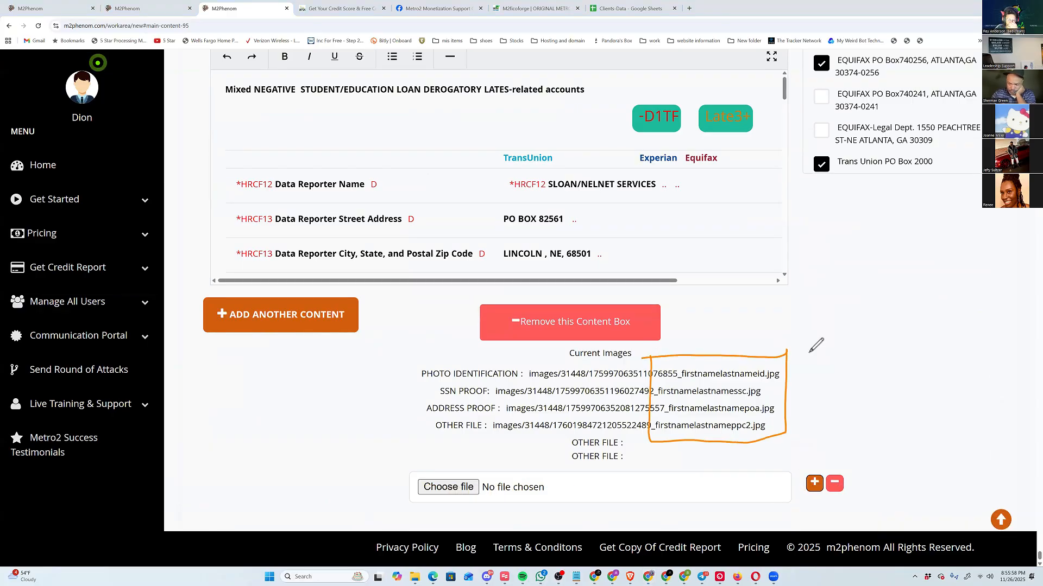
mouse_move(788, 376)
left_mouse_down()
mouse_move(809, 352)
mouse_move(788, 377)
mouse_move(804, 384)
left_mouse_up()
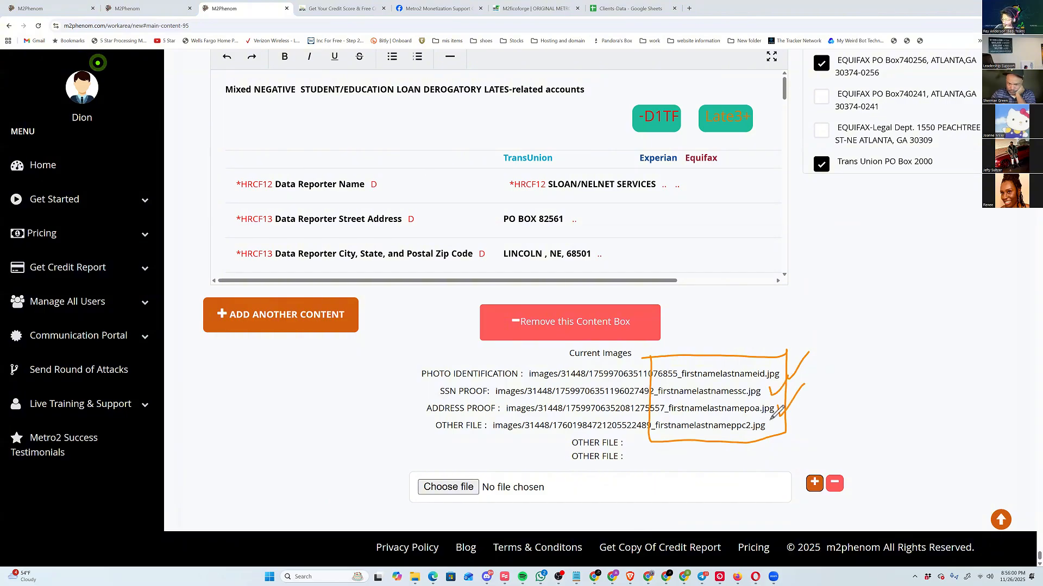
left_click_drag(772, 416, 804, 396)
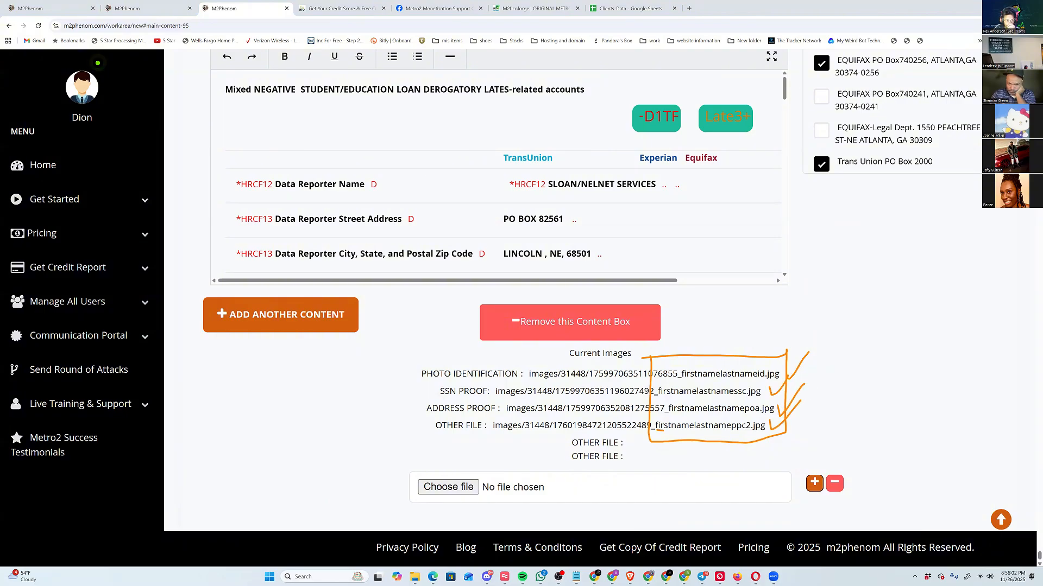
Underline each of the four image file names from the other file up to the photo identification, and clear the annotations.
left_click_drag(658, 430, 754, 434)
left_click_drag(668, 415, 763, 414)
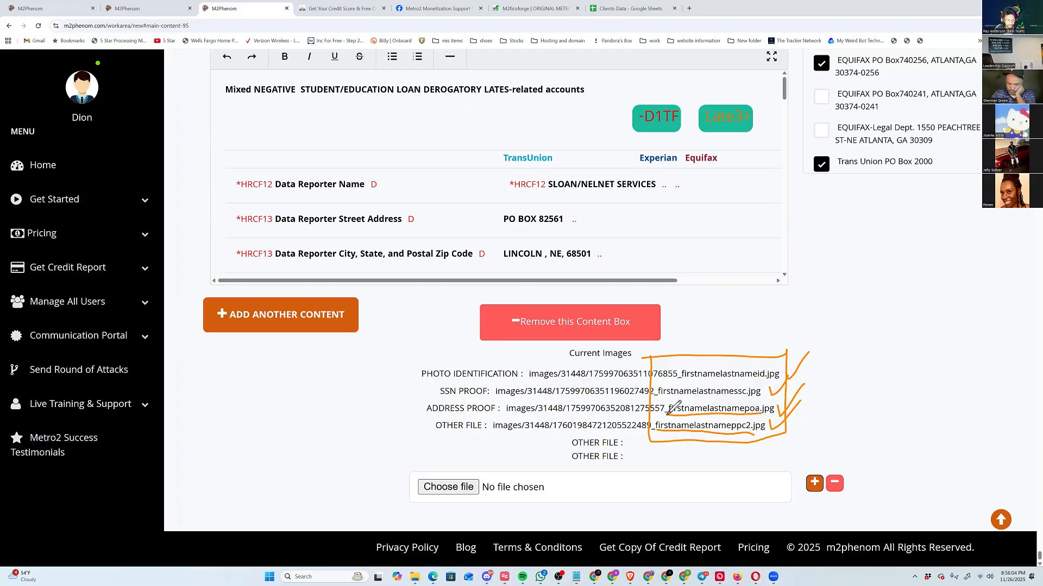
left_click_drag(664, 399, 751, 399)
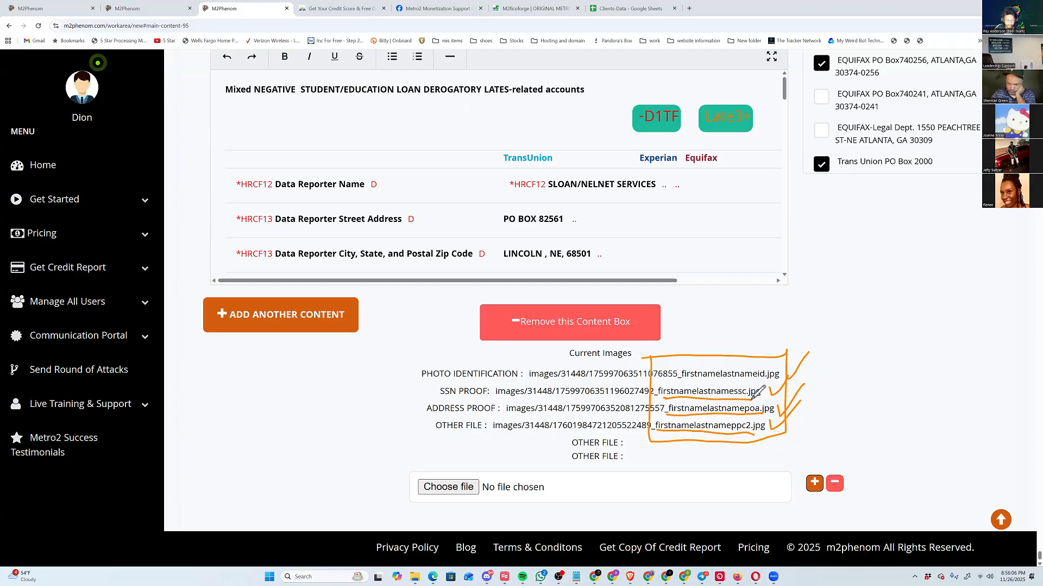
left_click_drag(684, 381, 777, 380)
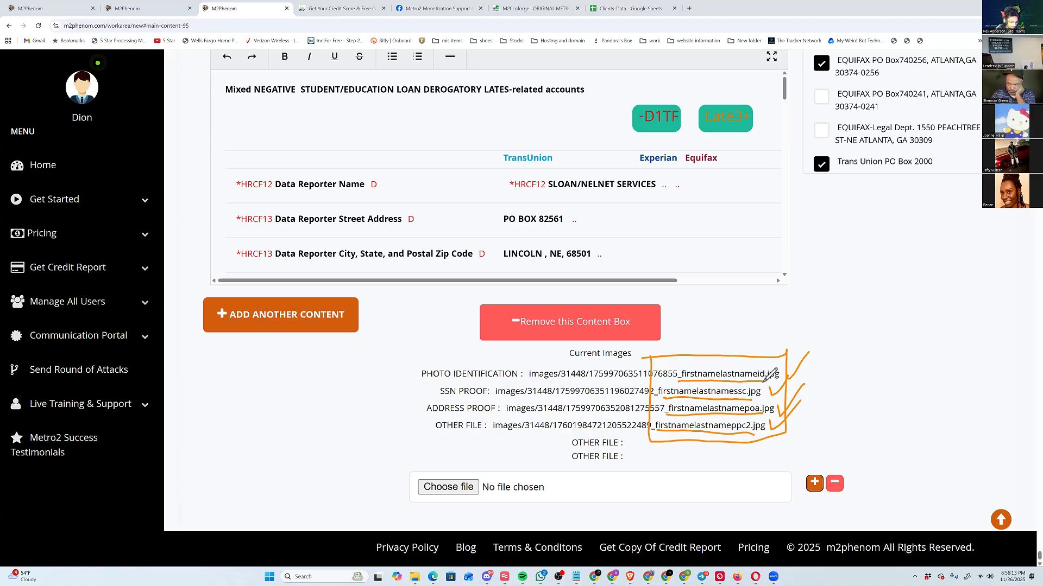
key("ctrl+shift+7")
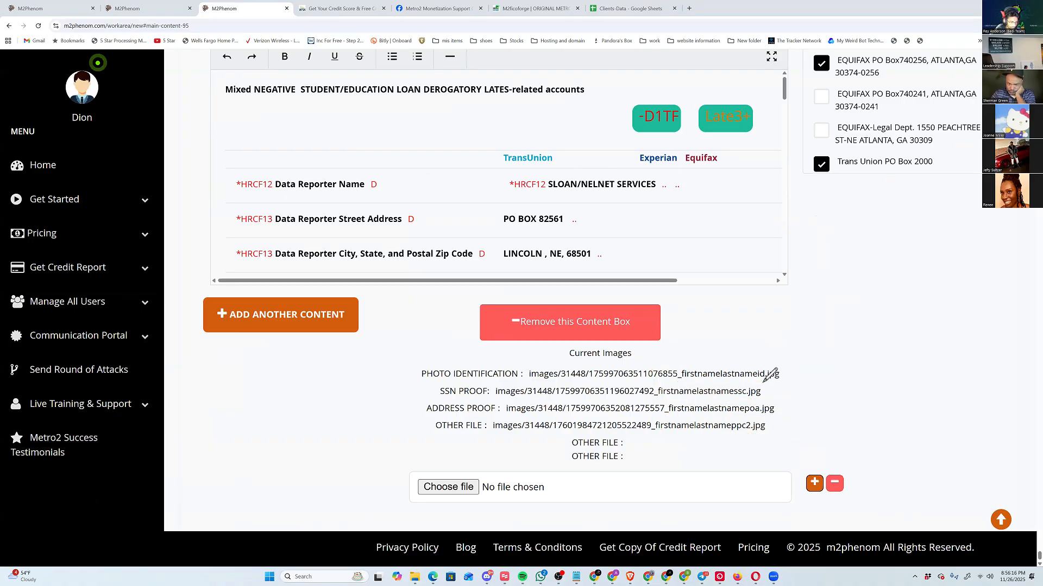
Return to the start of the letter form and open the selected client's information.
scroll(770, 373, "up", 10)
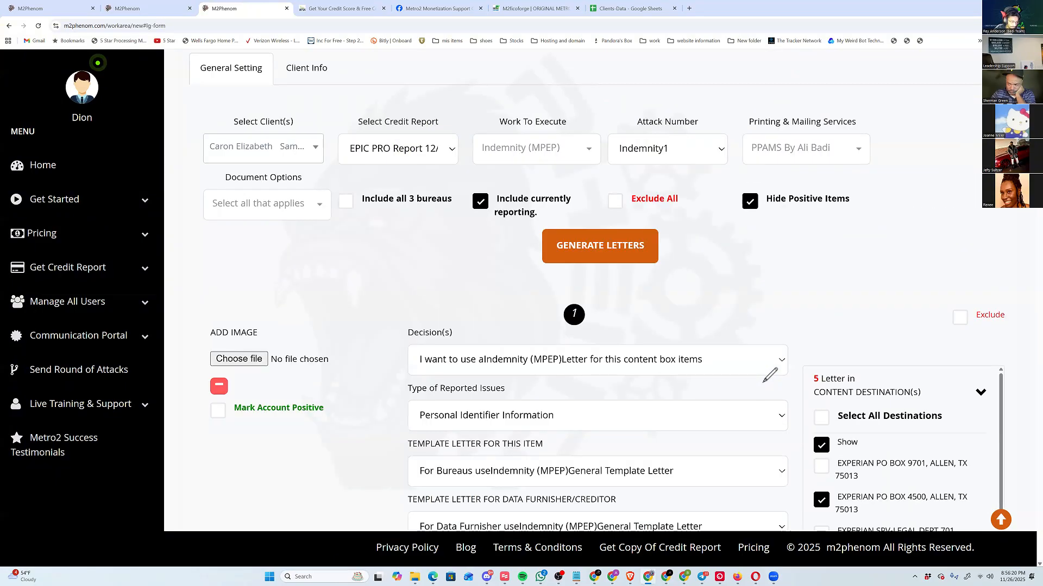
left_click(306, 68)
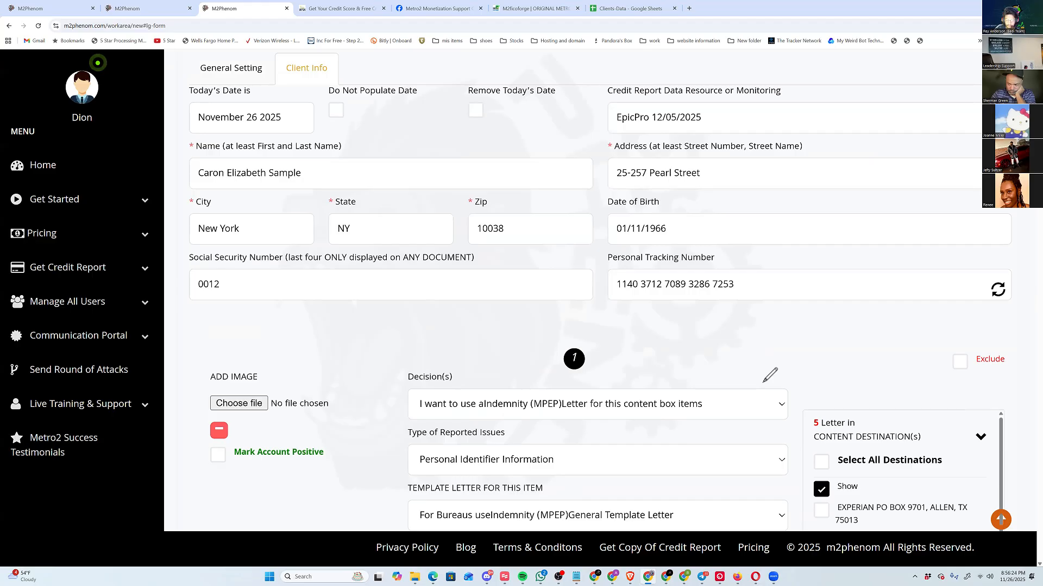
Draw check marks beside the client's name, street address, city, state, zip, date of birth and Social Security number, and clear the annotations.
left_click_drag(342, 165, 373, 155)
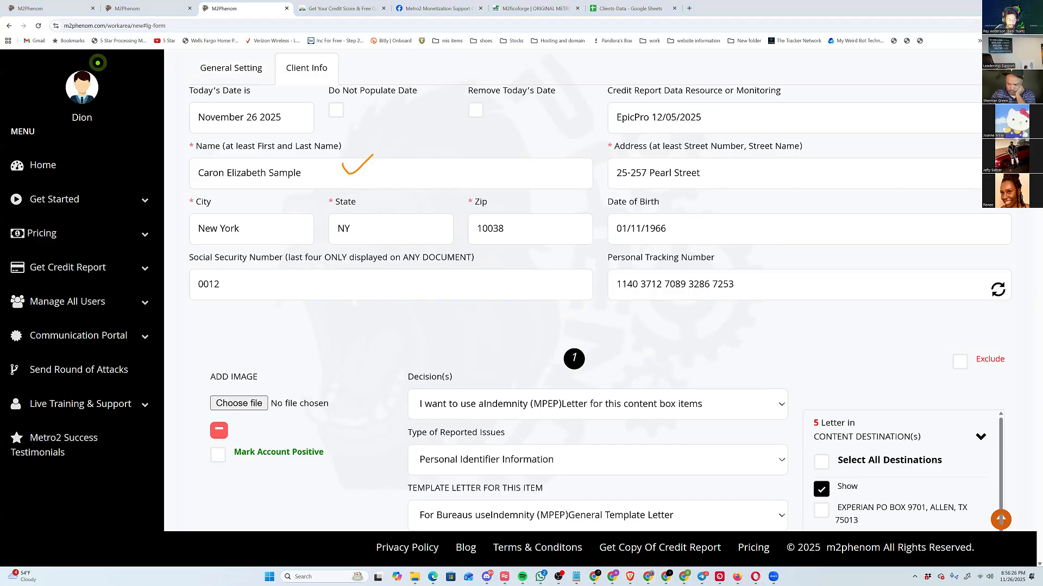
left_click_drag(713, 162, 749, 164)
left_click_drag(282, 231, 302, 211)
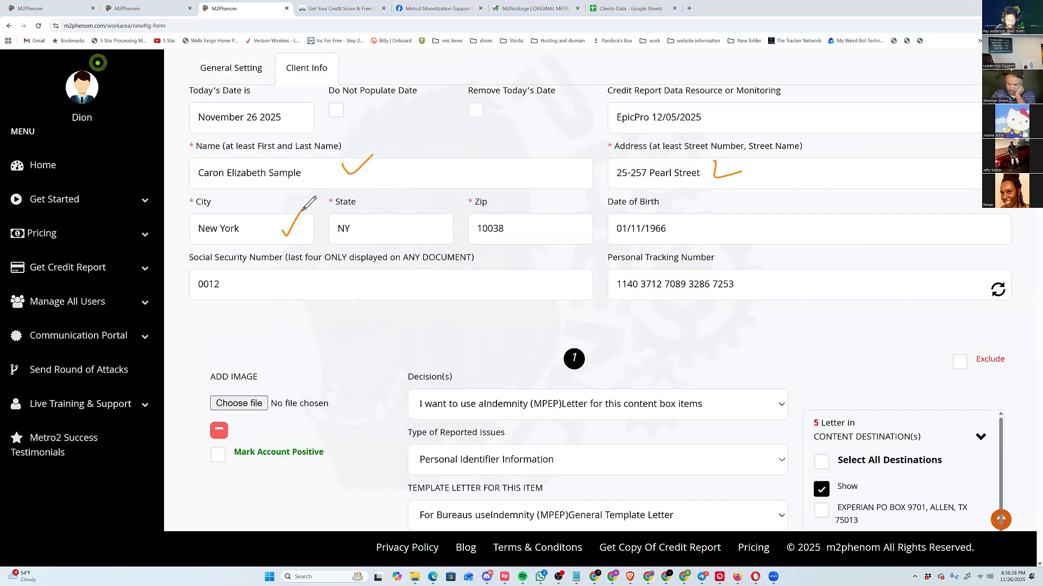
left_click_drag(384, 227, 402, 229)
left_click_drag(523, 222, 546, 231)
left_click_drag(686, 226, 738, 200)
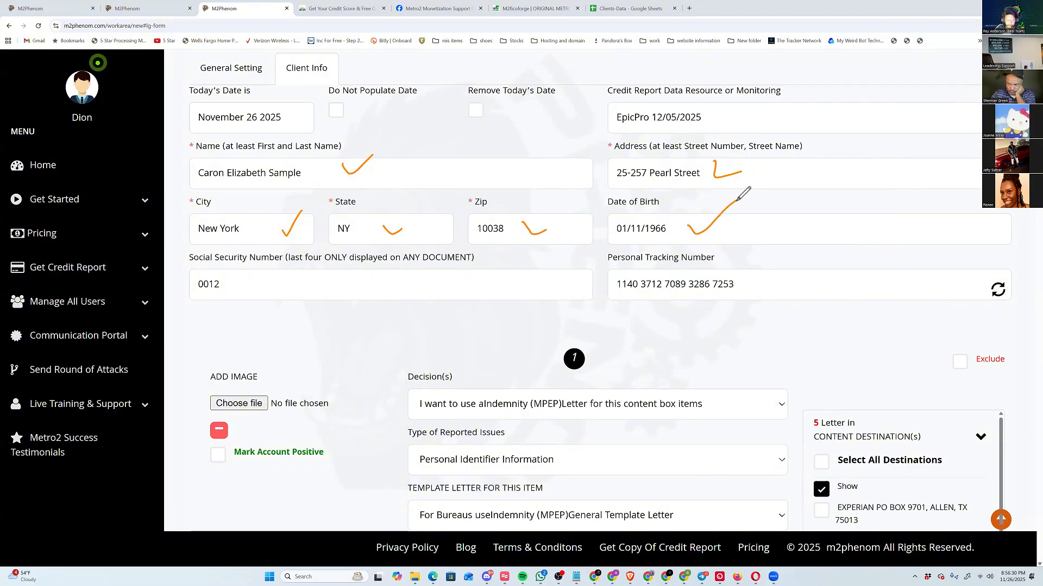
left_click_drag(266, 273, 326, 247)
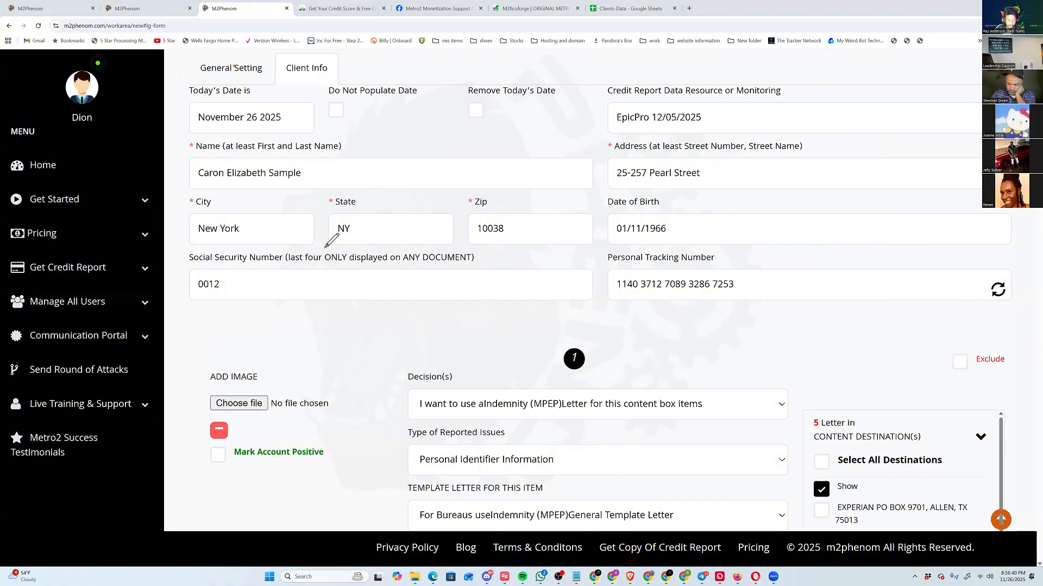
Return to the general settings, reselect Indemnity (MPEP) as the work to execute, and choose Indemnity1 as the attack number.
left_click(231, 68)
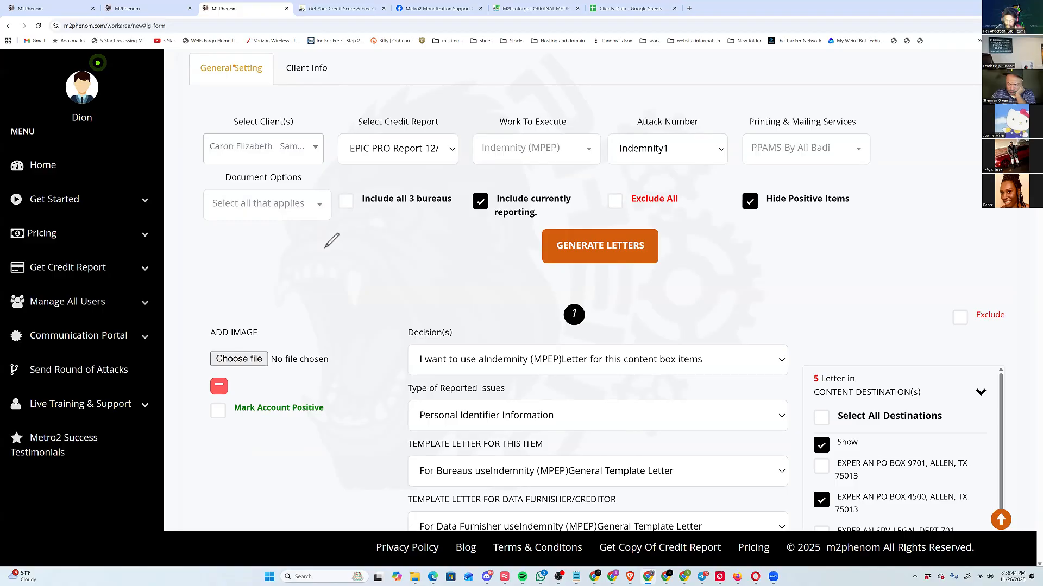
left_click(536, 149)
left_click(492, 193)
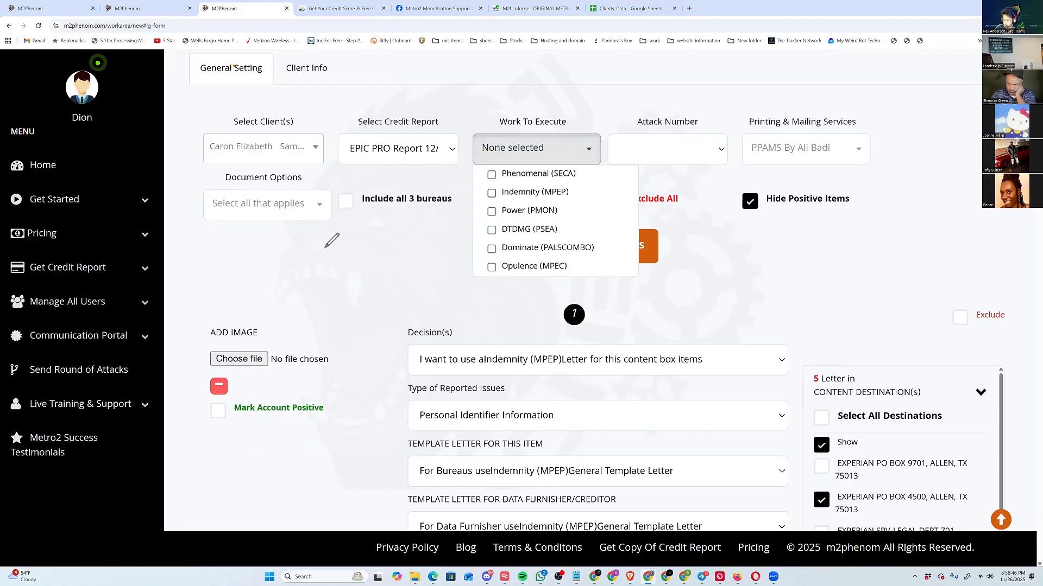
left_click(492, 193)
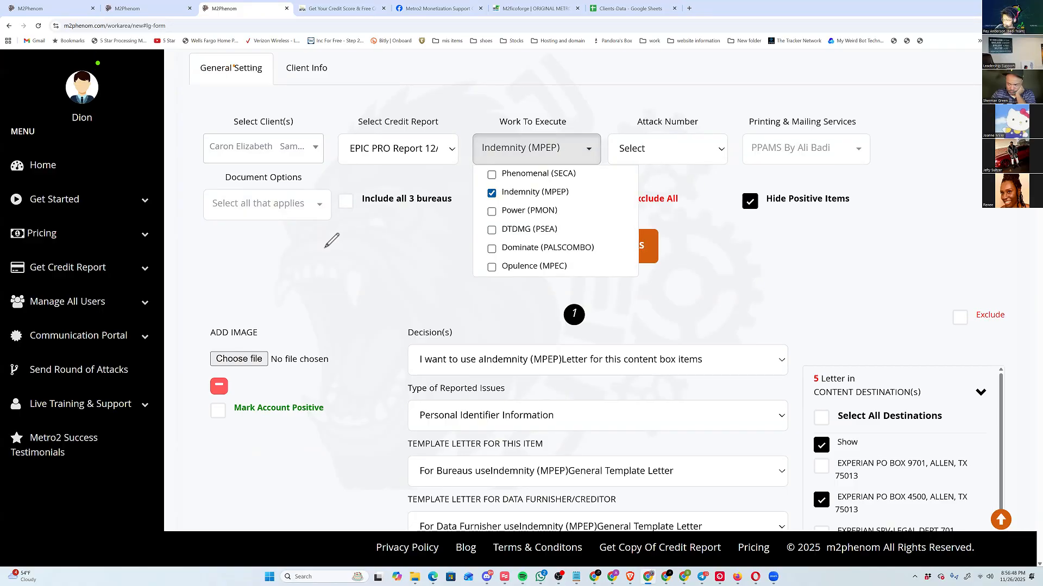
left_click(667, 149)
left_click(643, 191)
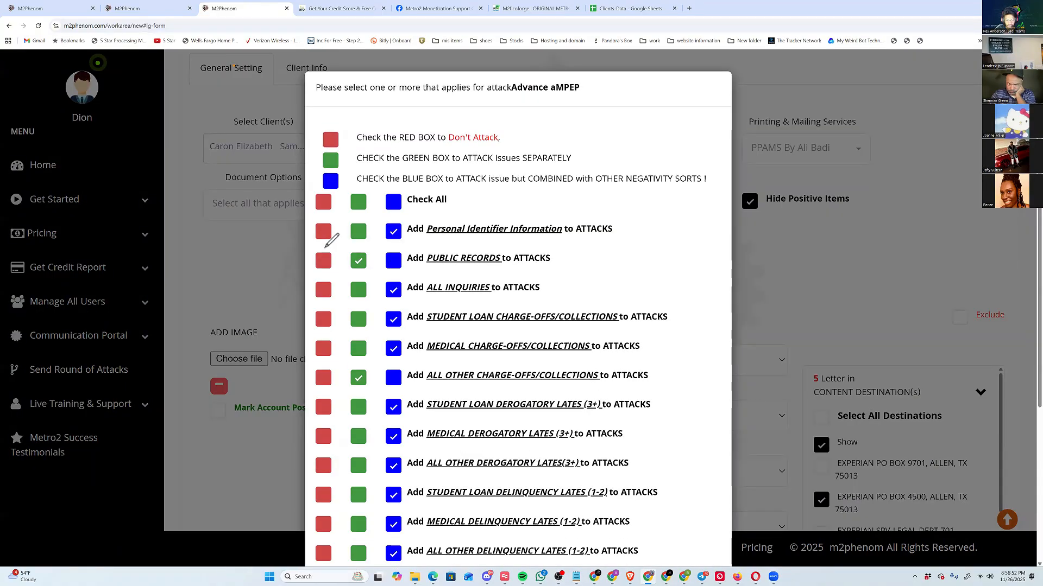
Attack personal identifiers, inquiries, other charge-offs/collections, student loan derogatory lates (3+) and all other delinquency lates (1-2) separately; set the remaining categories to Don't Attack.
scroll(326, 246, "down", 2)
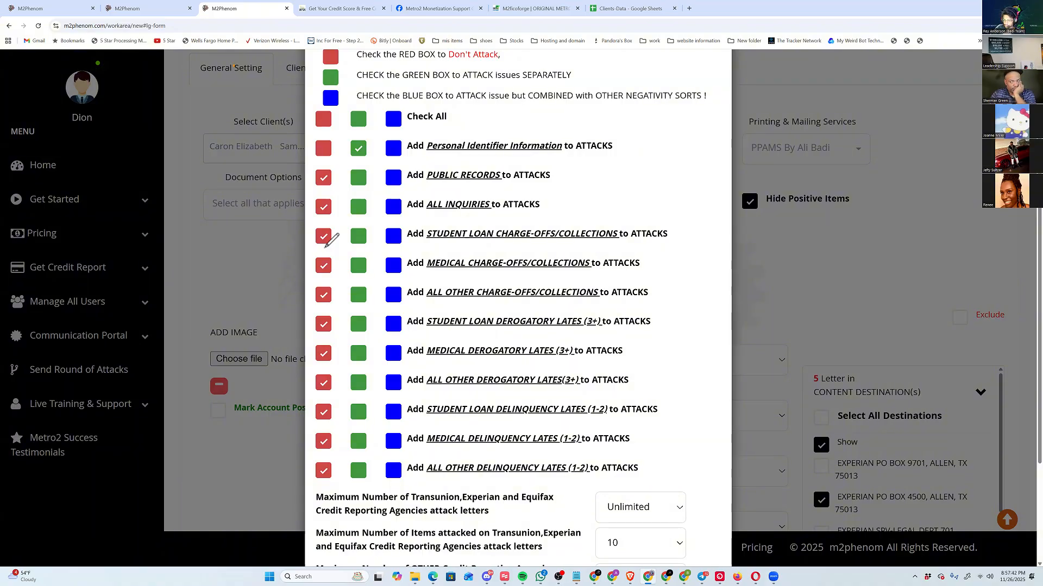
left_click(358, 207)
left_click_drag(422, 298, 542, 298)
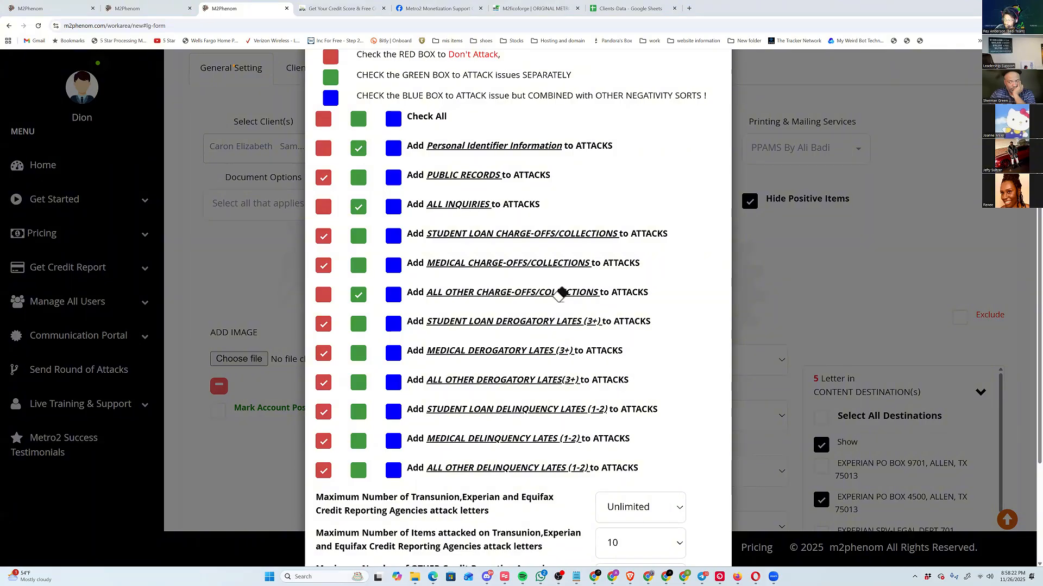
left_click(359, 325)
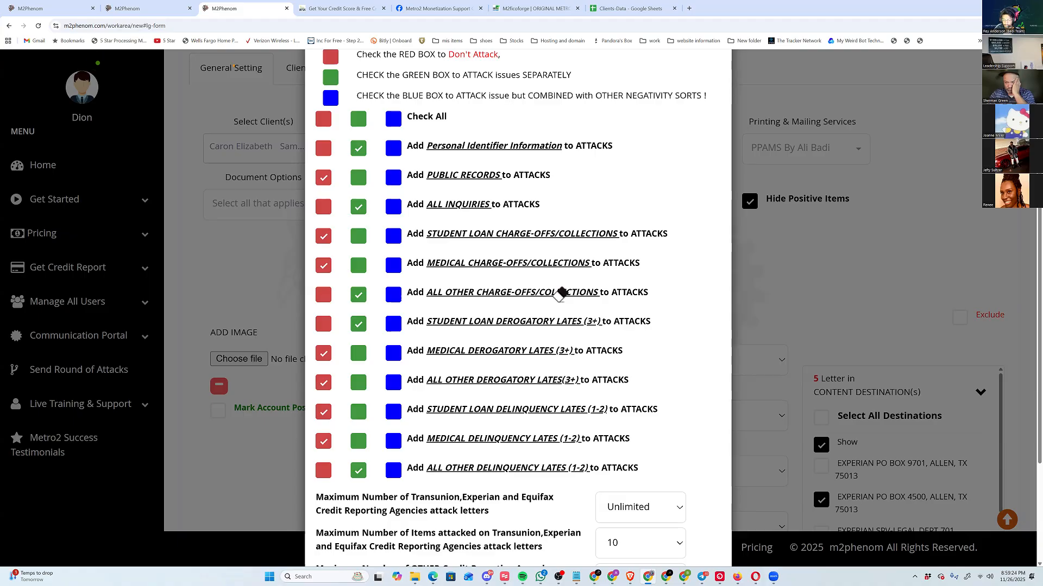
Limit Transunion, Experian and Equifax attack letters to 15, set the other three maximums to Default, apply the attack options and acknowledge the alert.
scroll(560, 294, "down", 3)
left_click(641, 365)
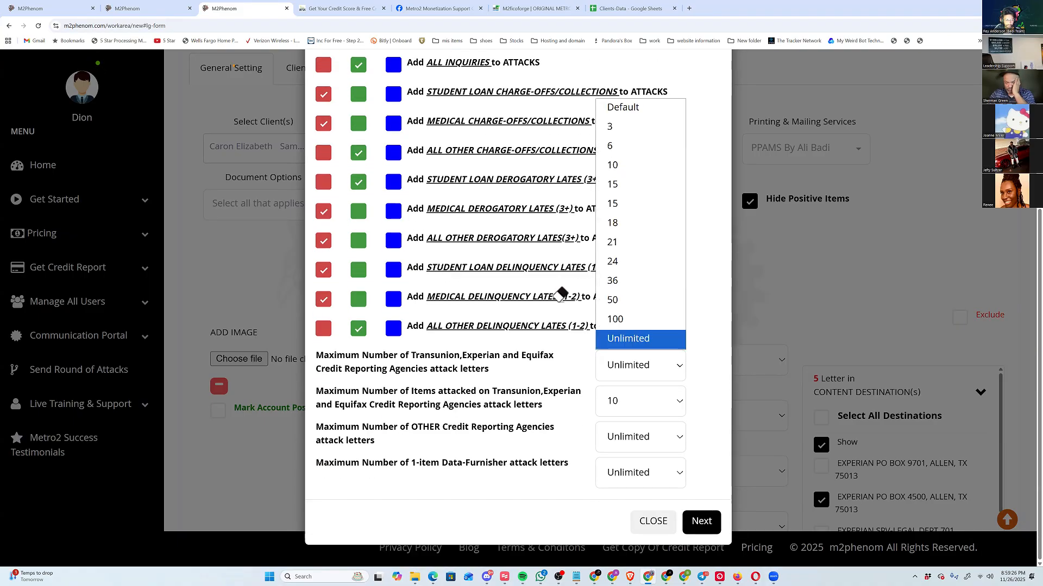
left_click(625, 186)
left_click(640, 401)
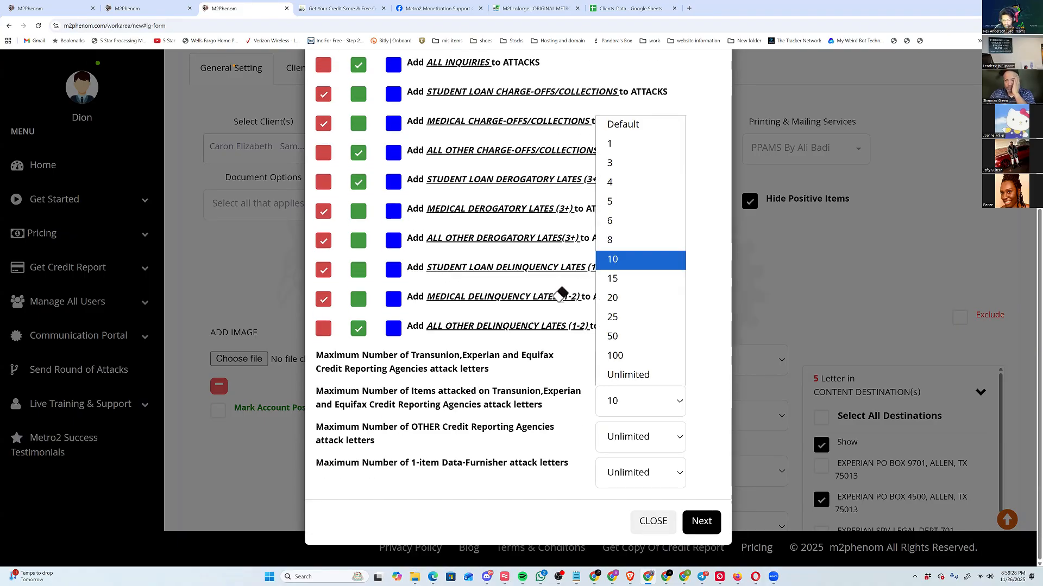
left_click(622, 125)
left_click(640, 437)
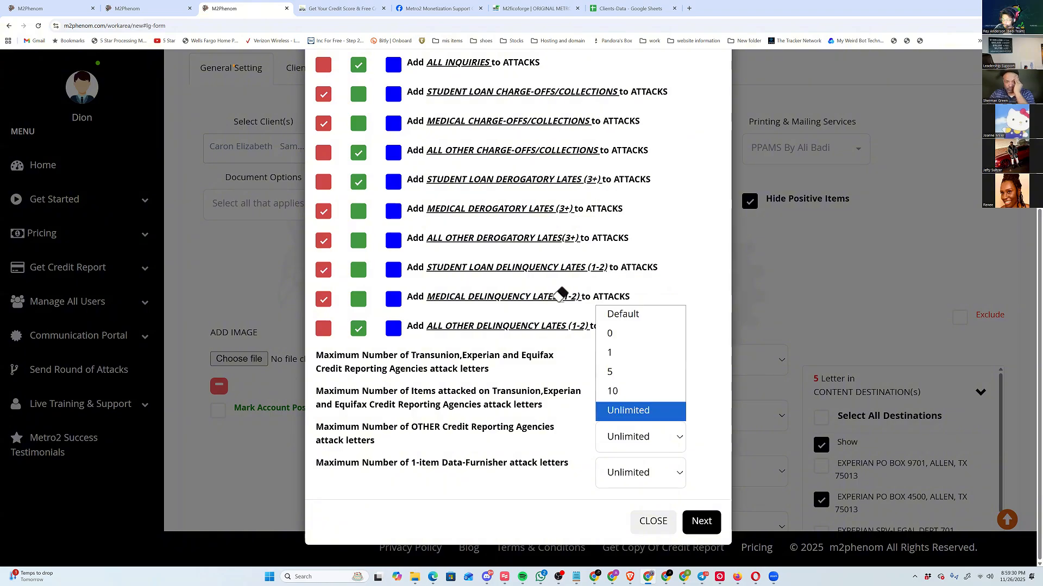
left_click(622, 312)
left_click(640, 473)
left_click(623, 235)
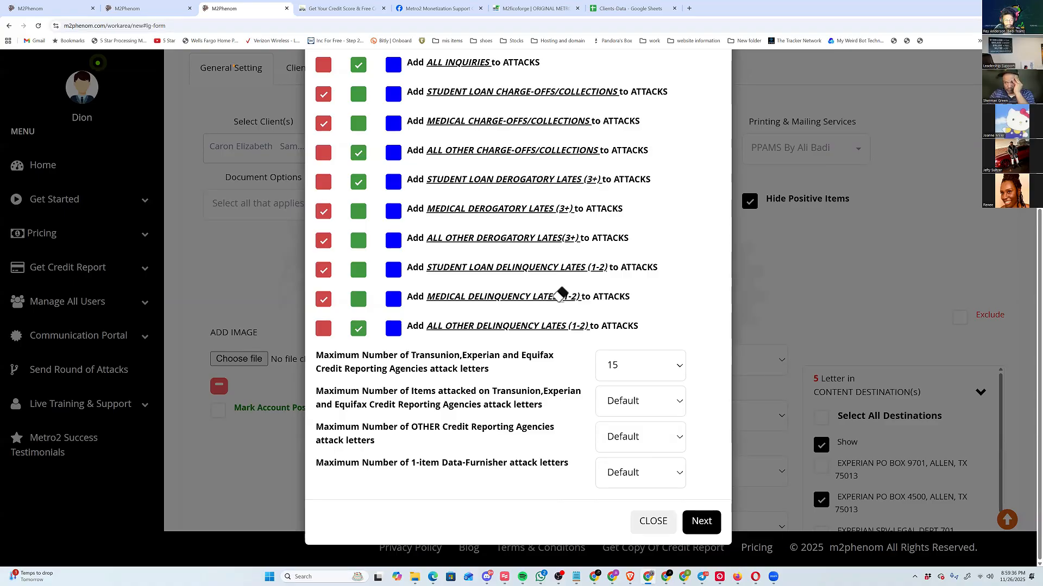
left_click(701, 522)
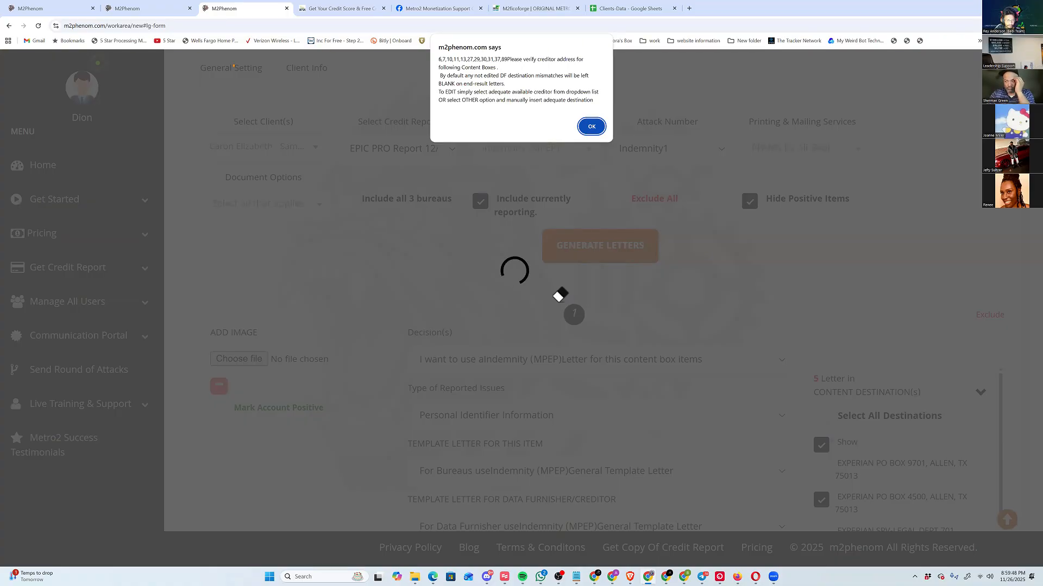
key("Return")
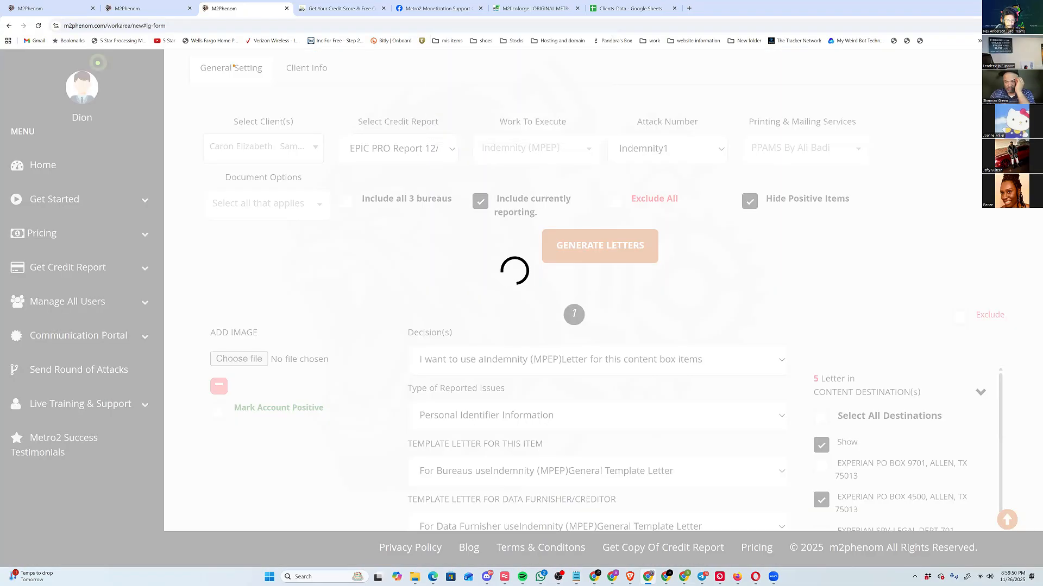